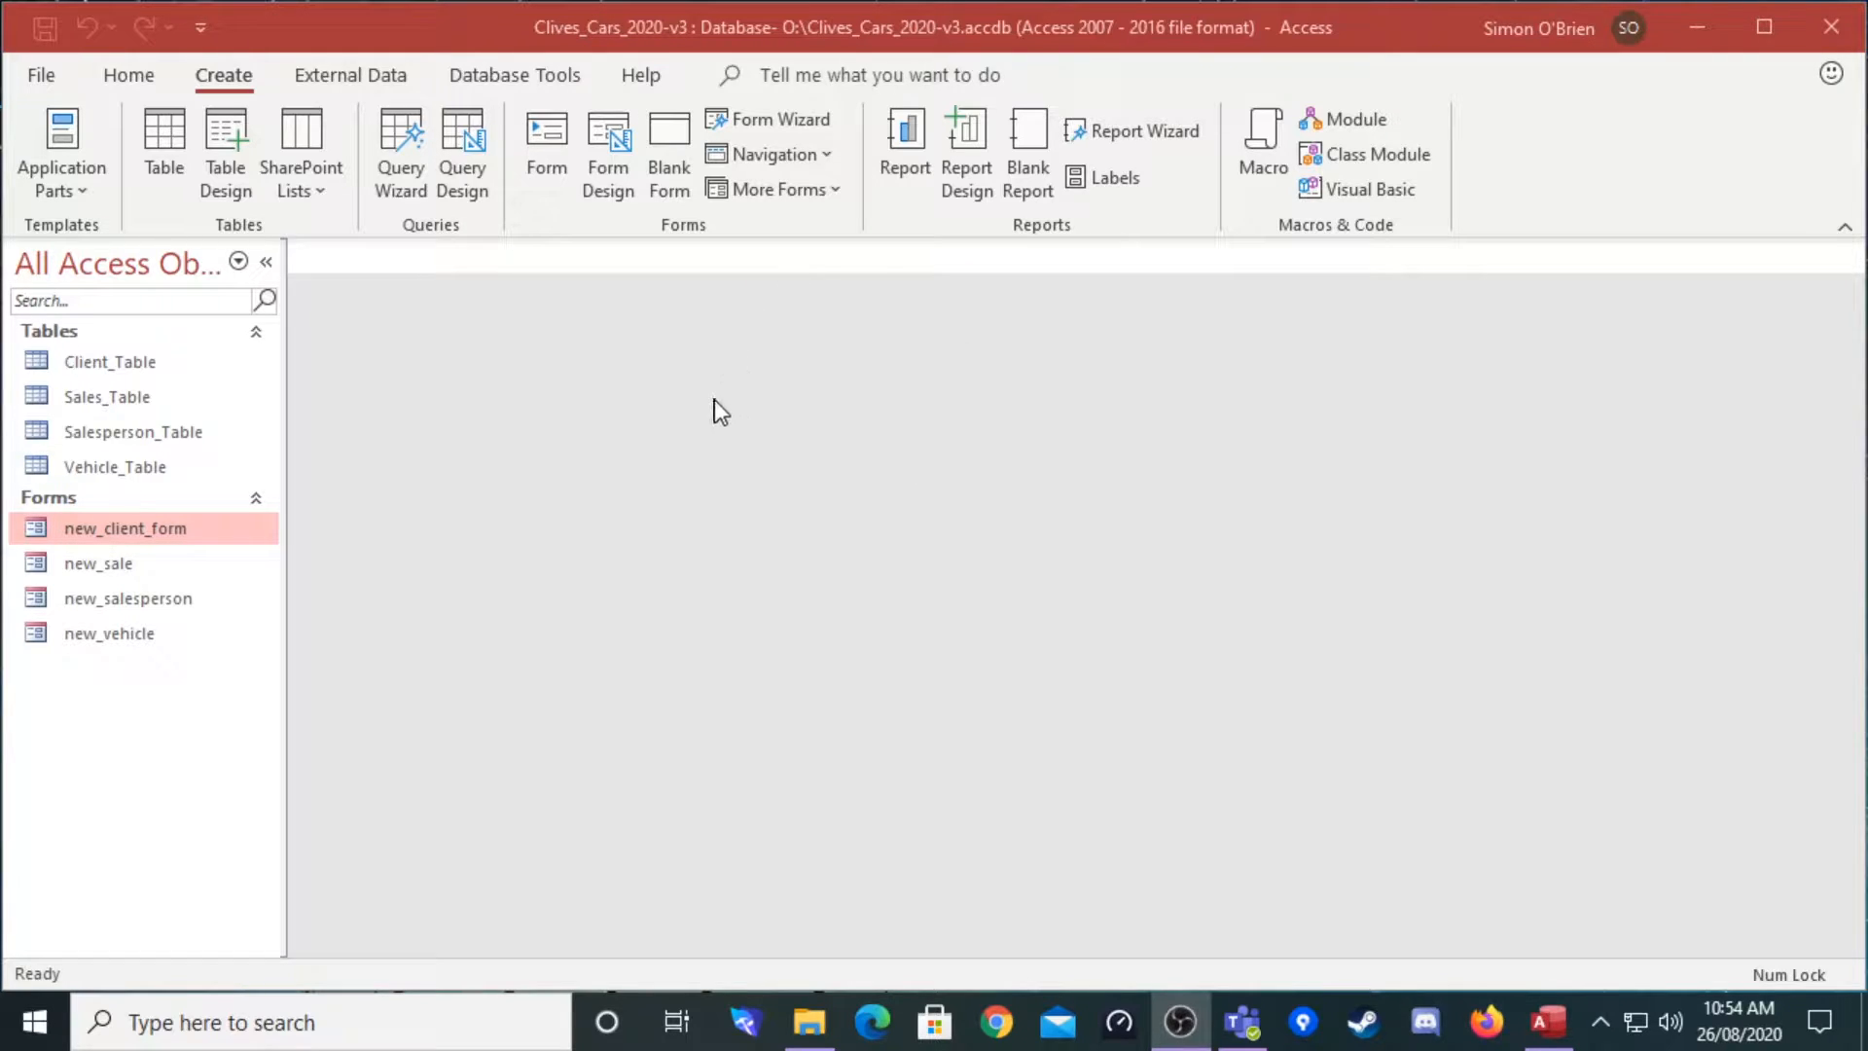
# Step: Create a navigation form with the Horizontal Tabs and Vertical Tabs, Left layout and widen its visible work area
pyautogui.click(230, 78)
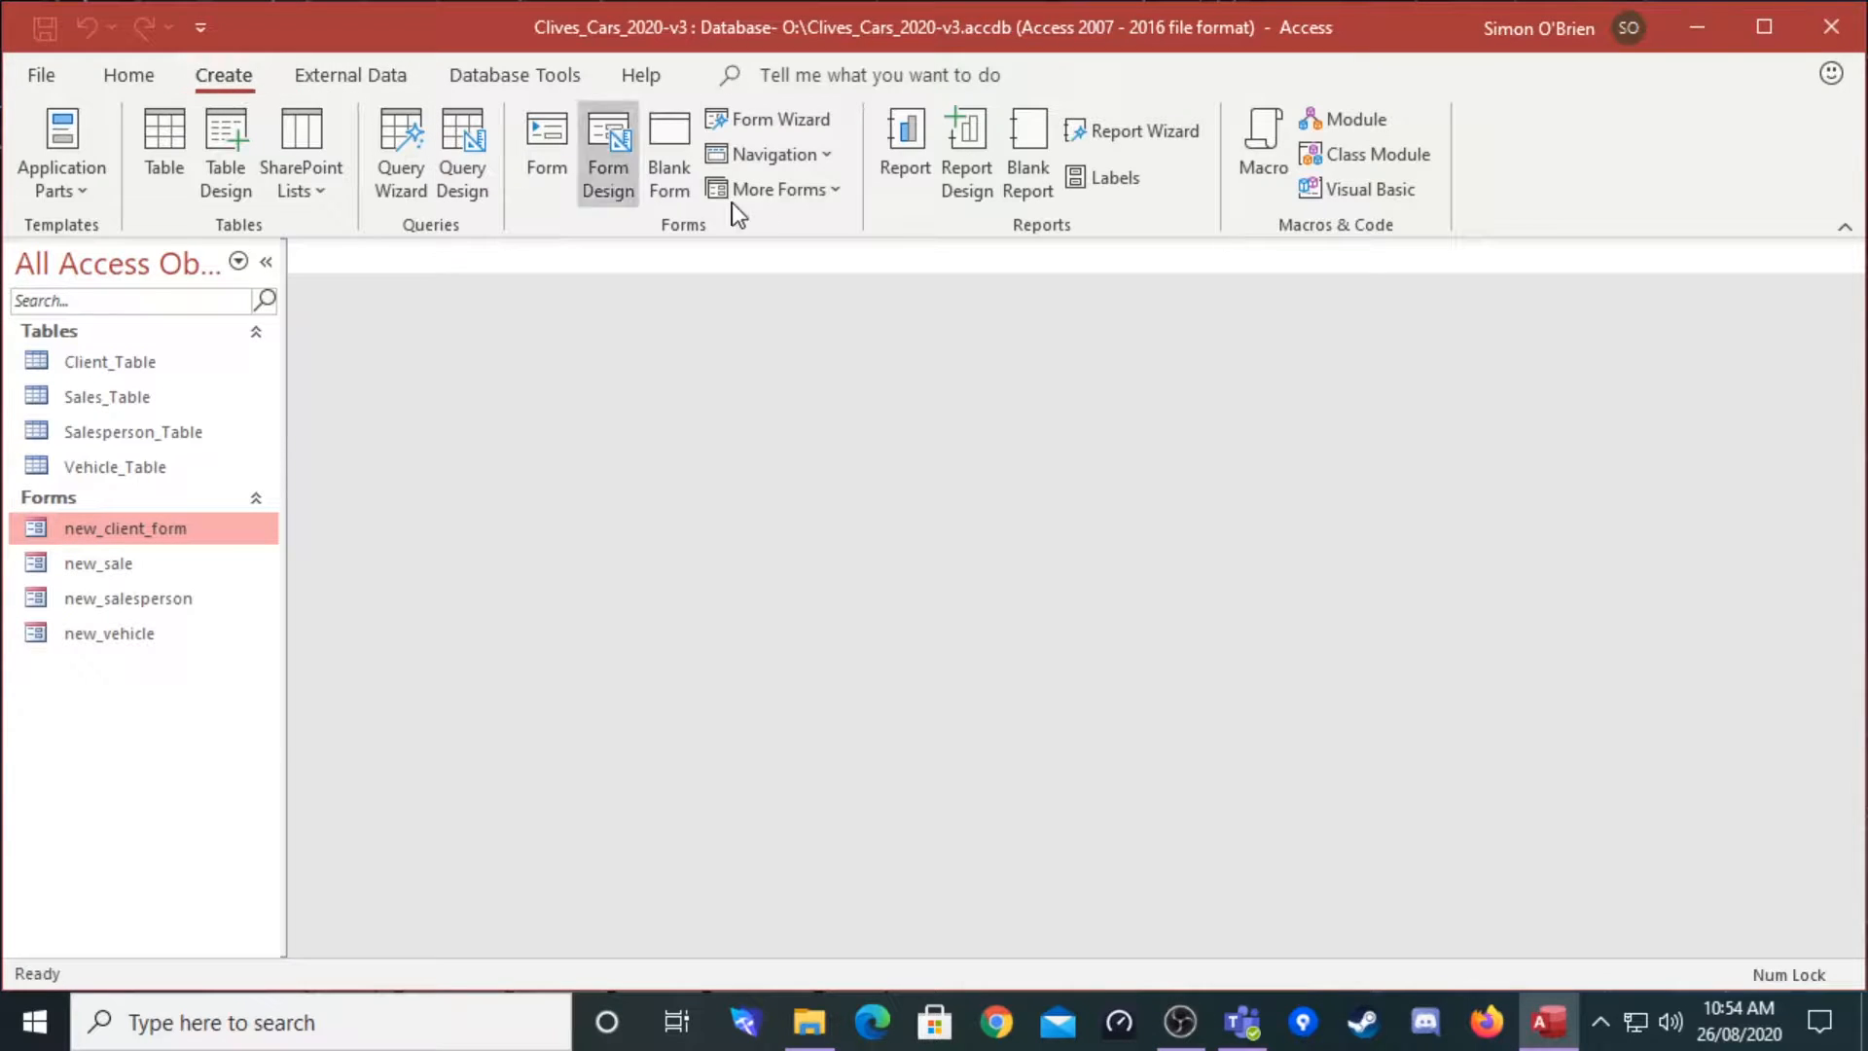
pyautogui.click(827, 156)
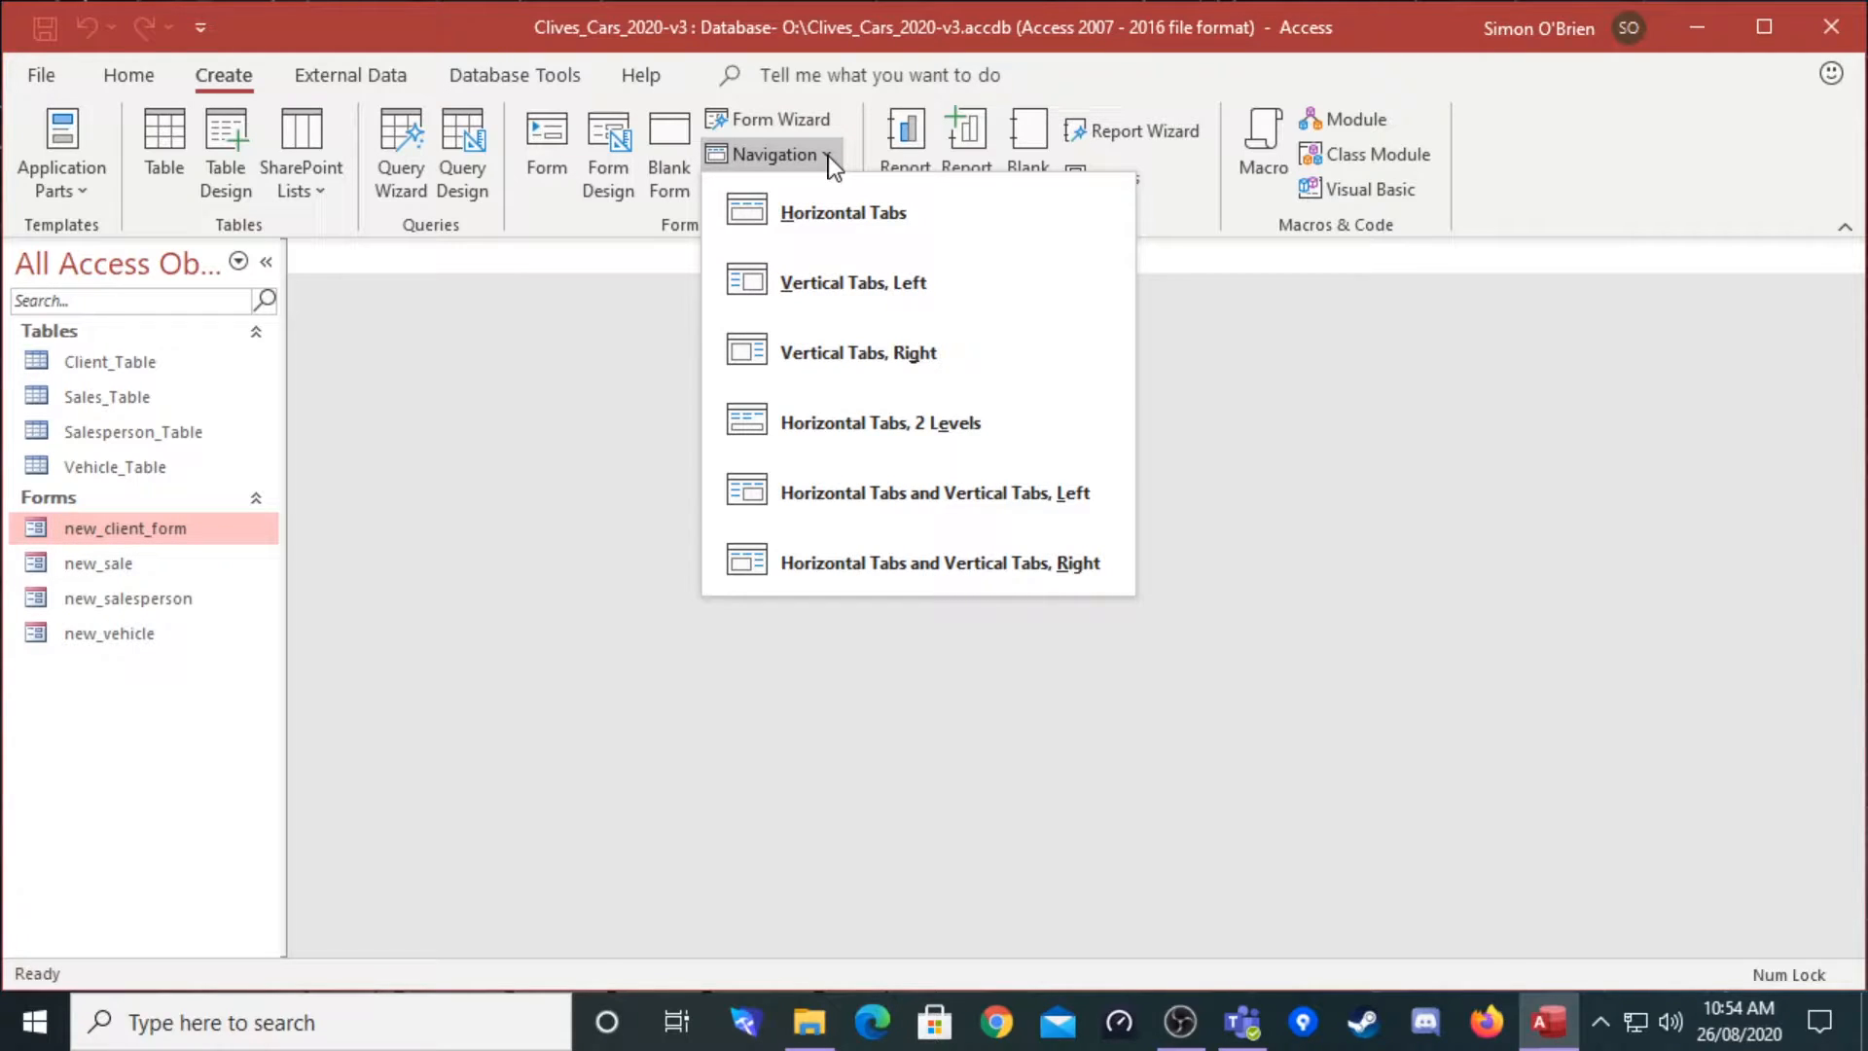
pyautogui.click(926, 495)
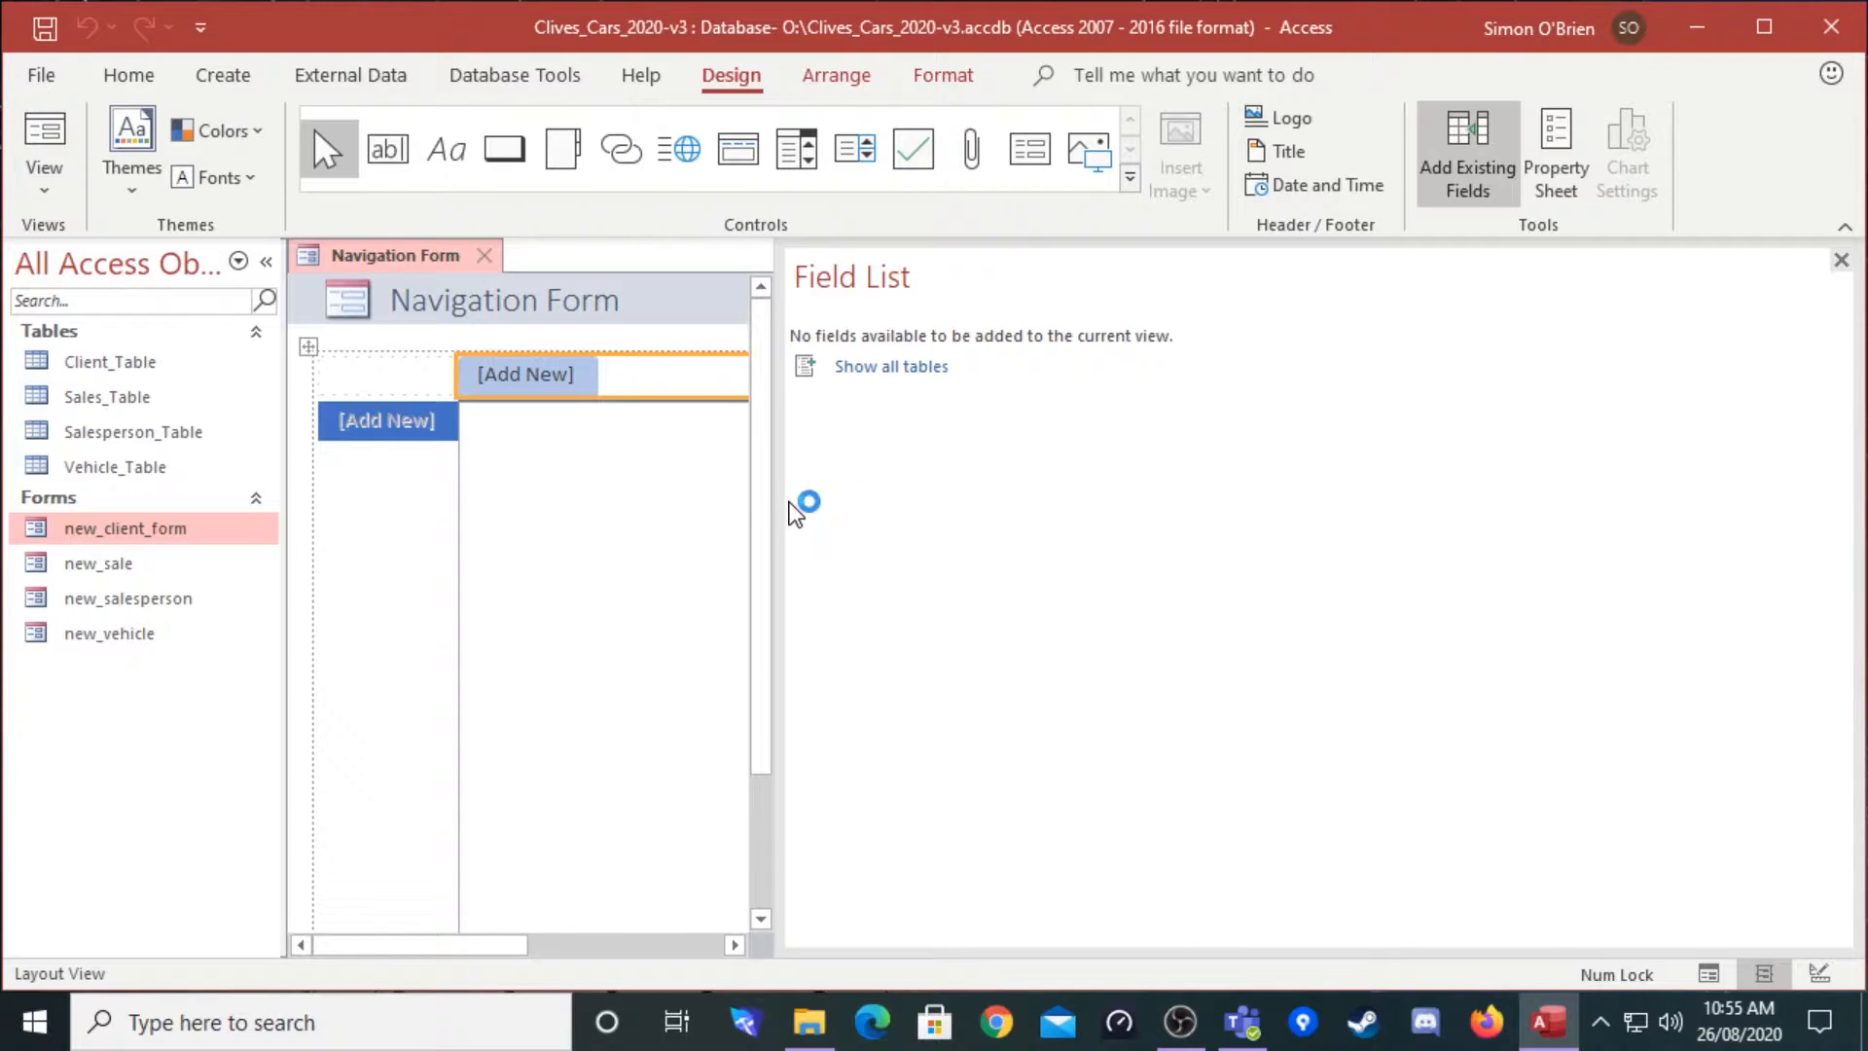
pyautogui.moveTo(784, 501); pyautogui.dragTo(1524, 587)
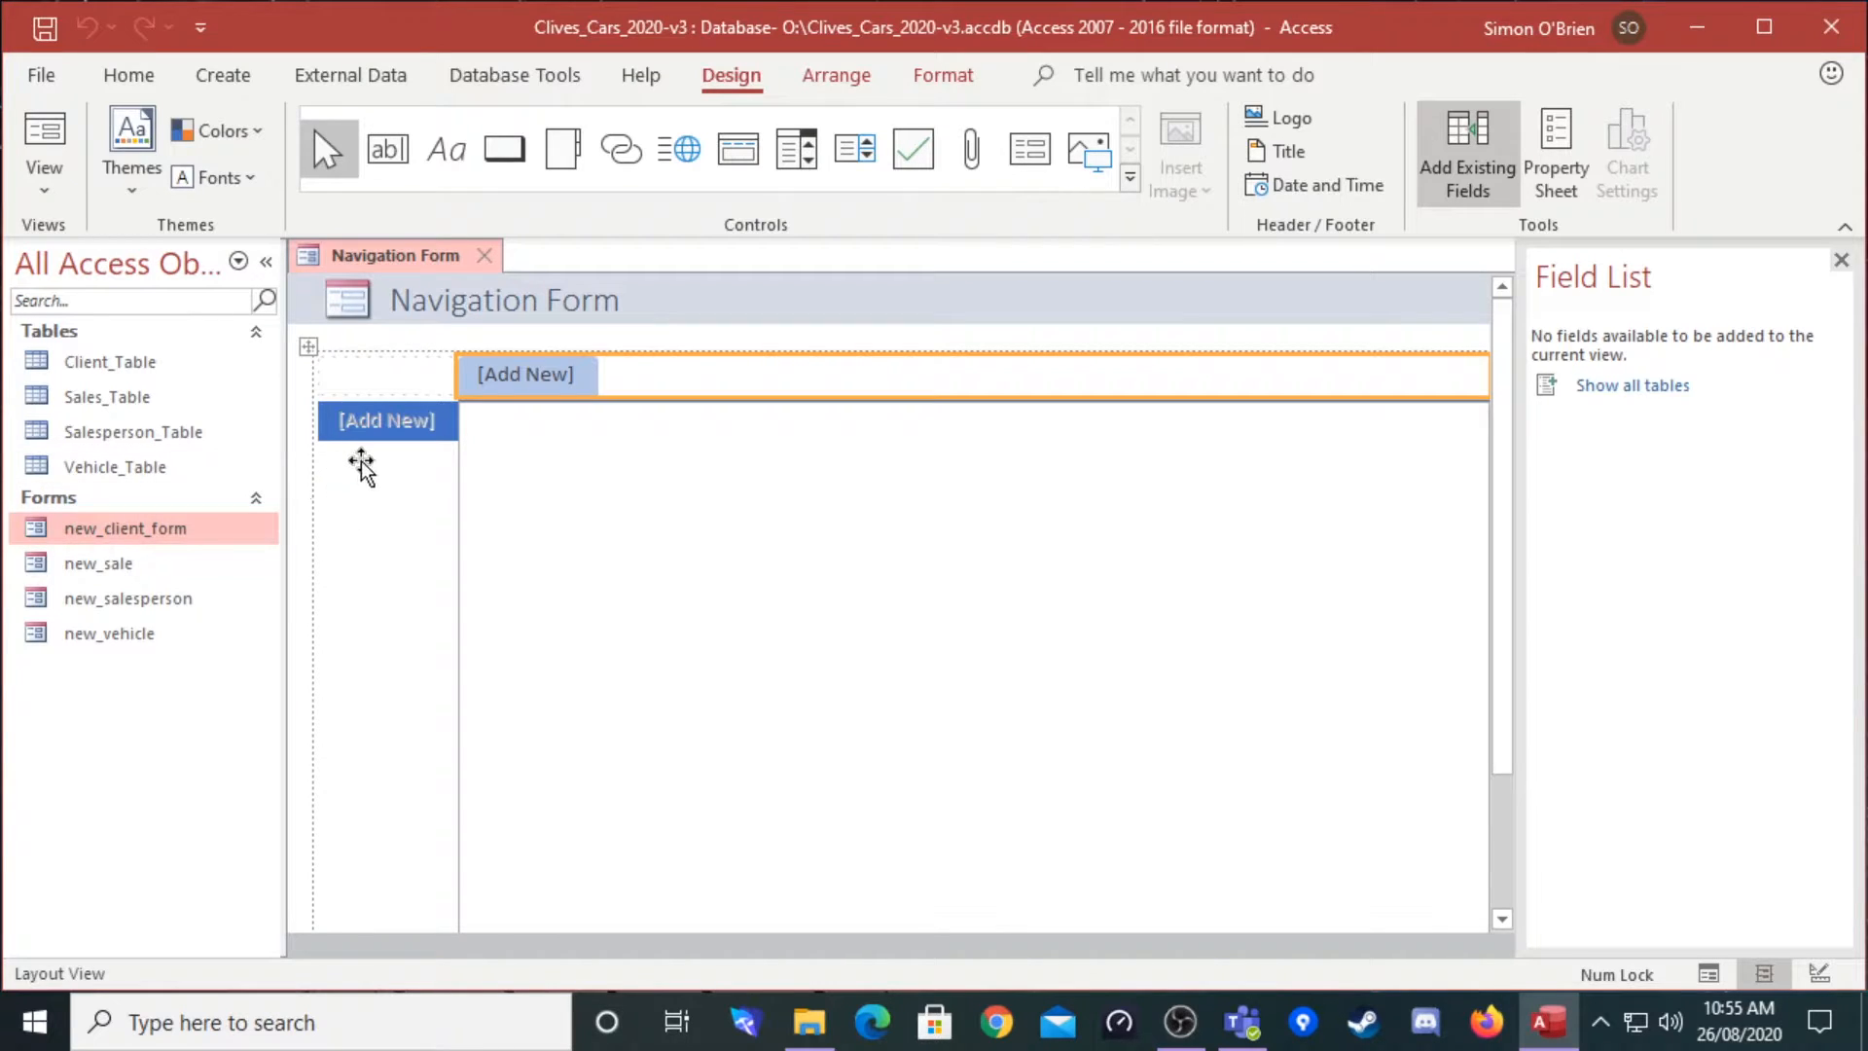
# Step: Name the first horizontal tab of the navigation form "Add new info"
pyautogui.click(556, 381)
pyautogui.click(559, 384)
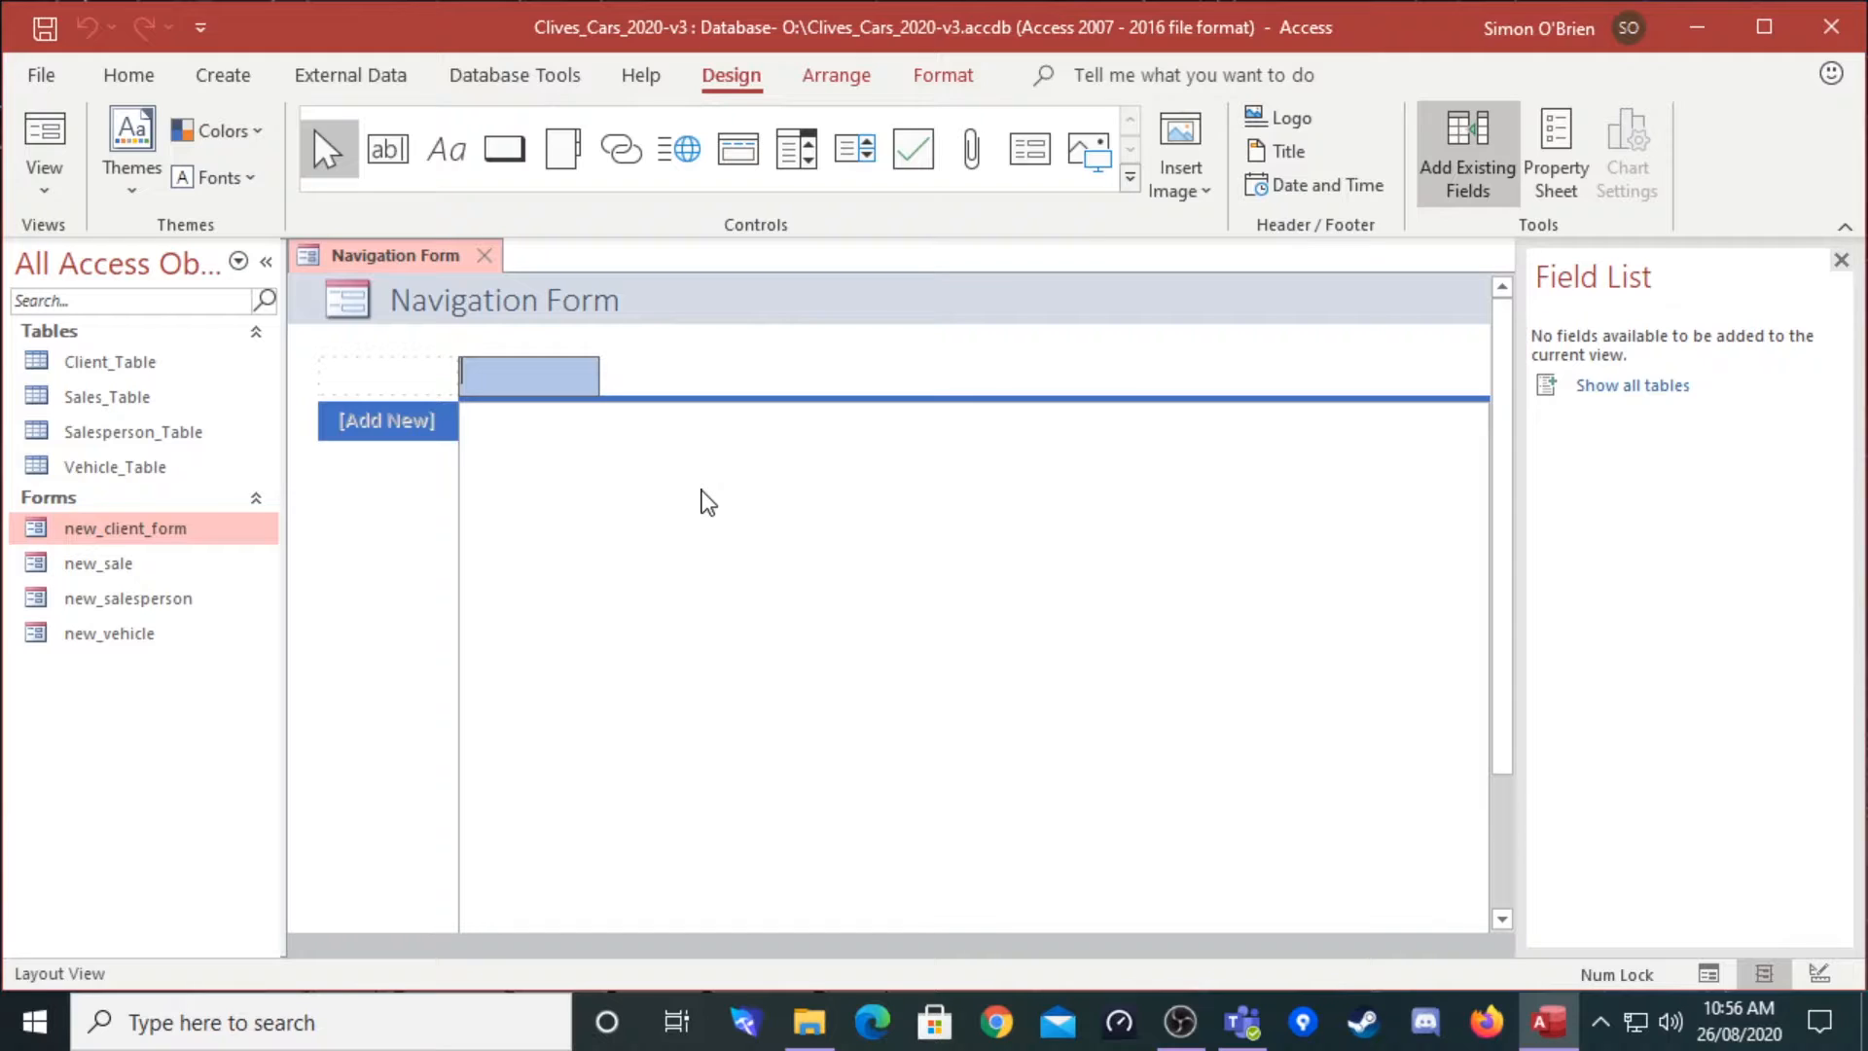
pyautogui.write('Add new info')
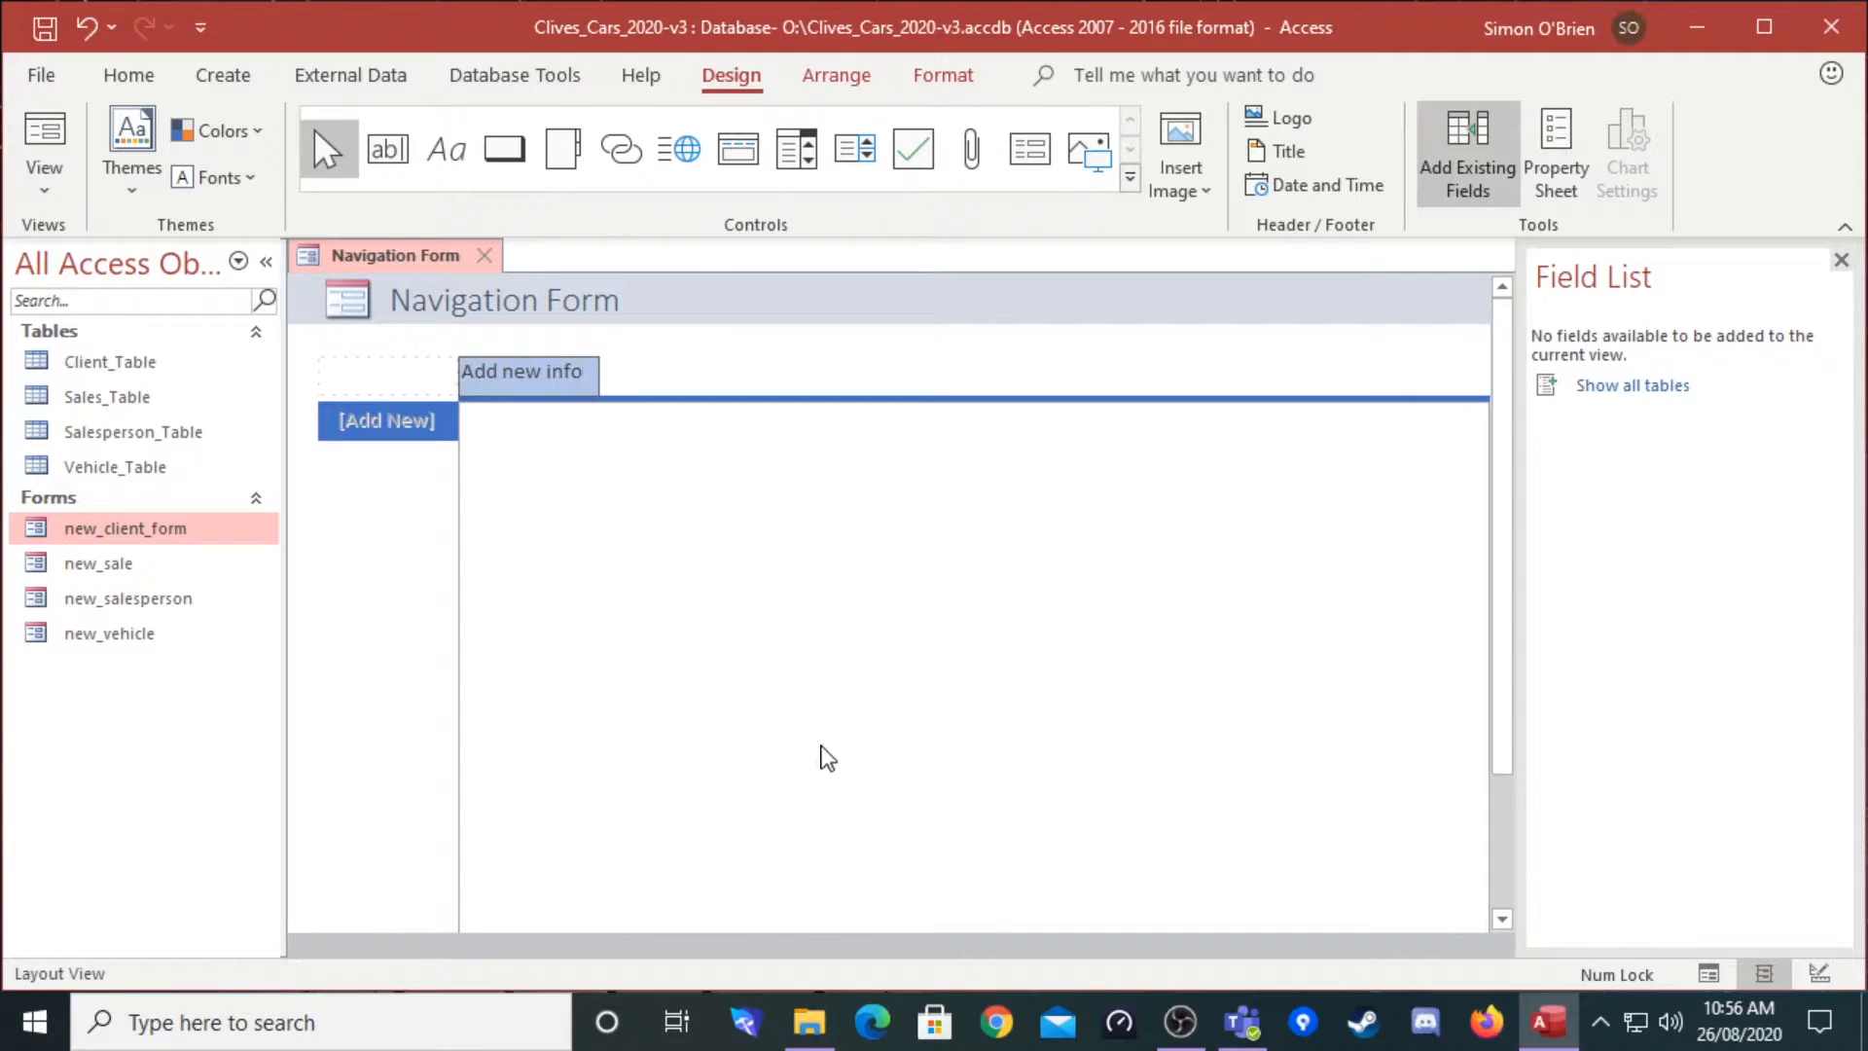
pyautogui.click(728, 587)
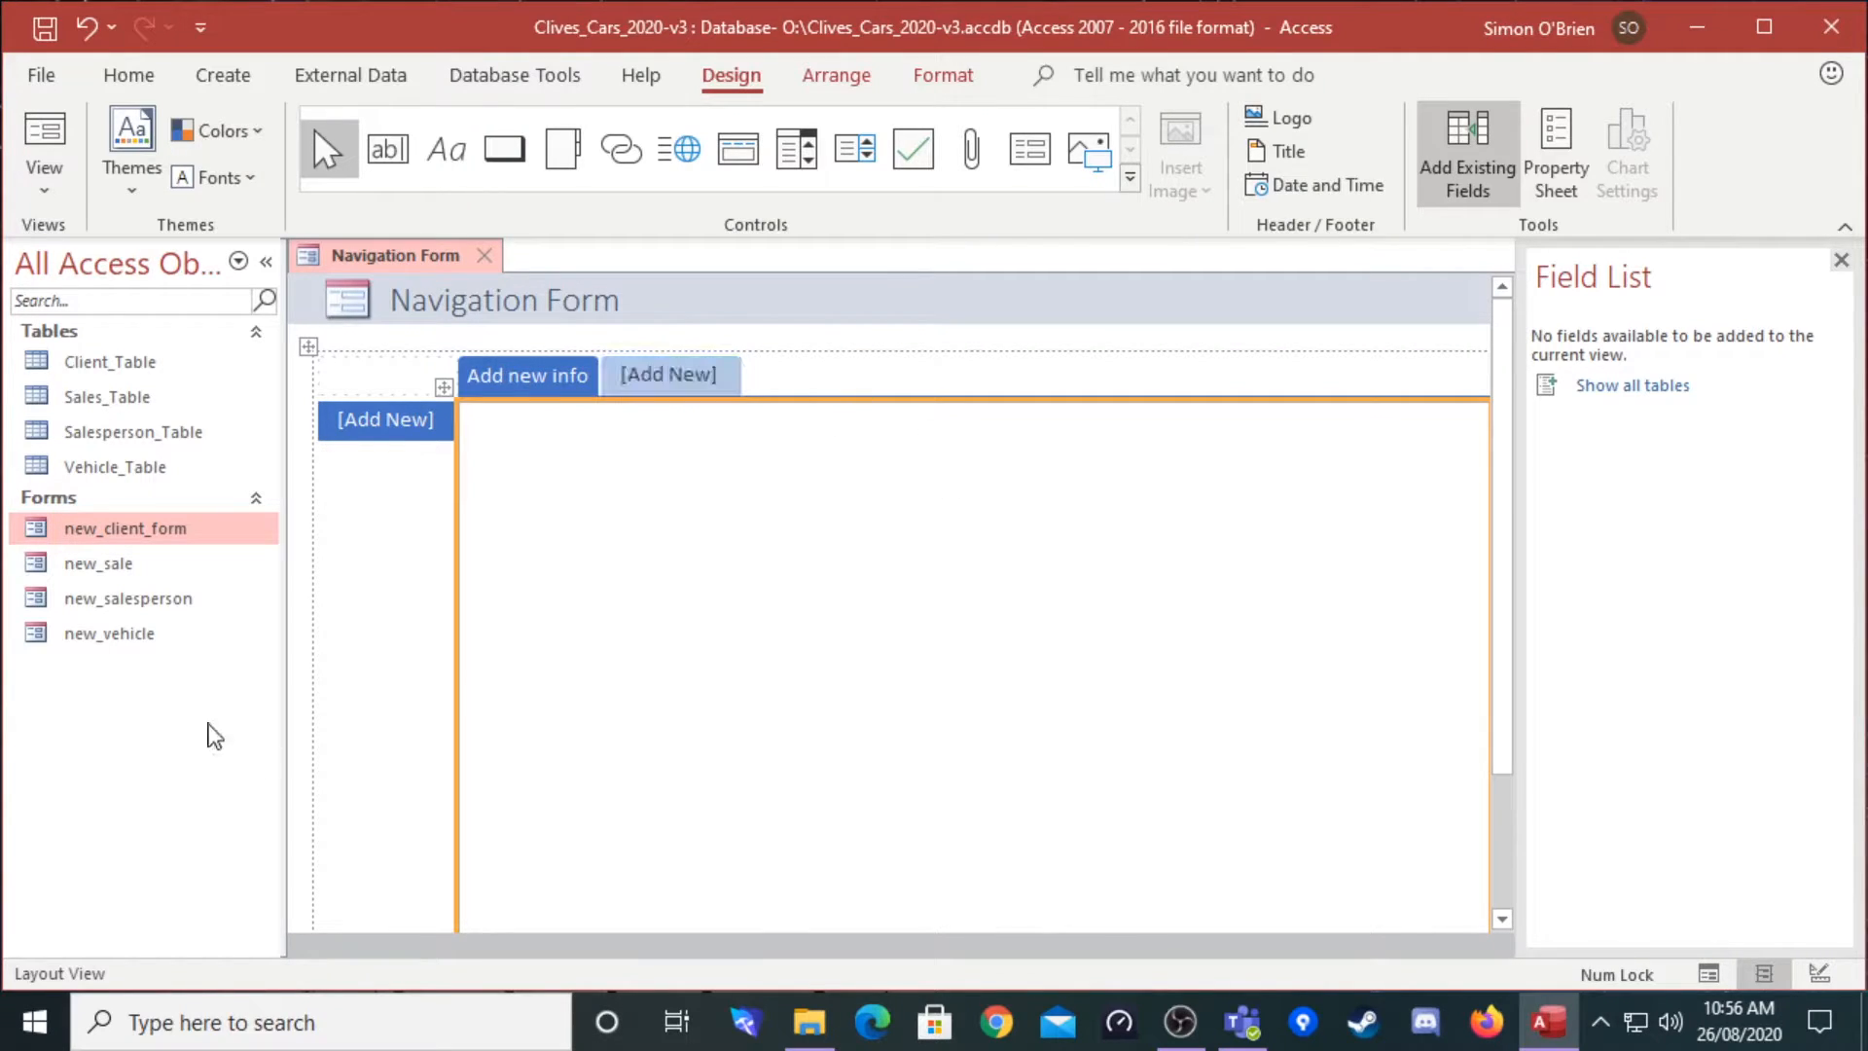
# Step: Add new_client_form, new_salesperson and new_vehicle as vertical tabs under the Add new info tab
pyautogui.click(506, 377)
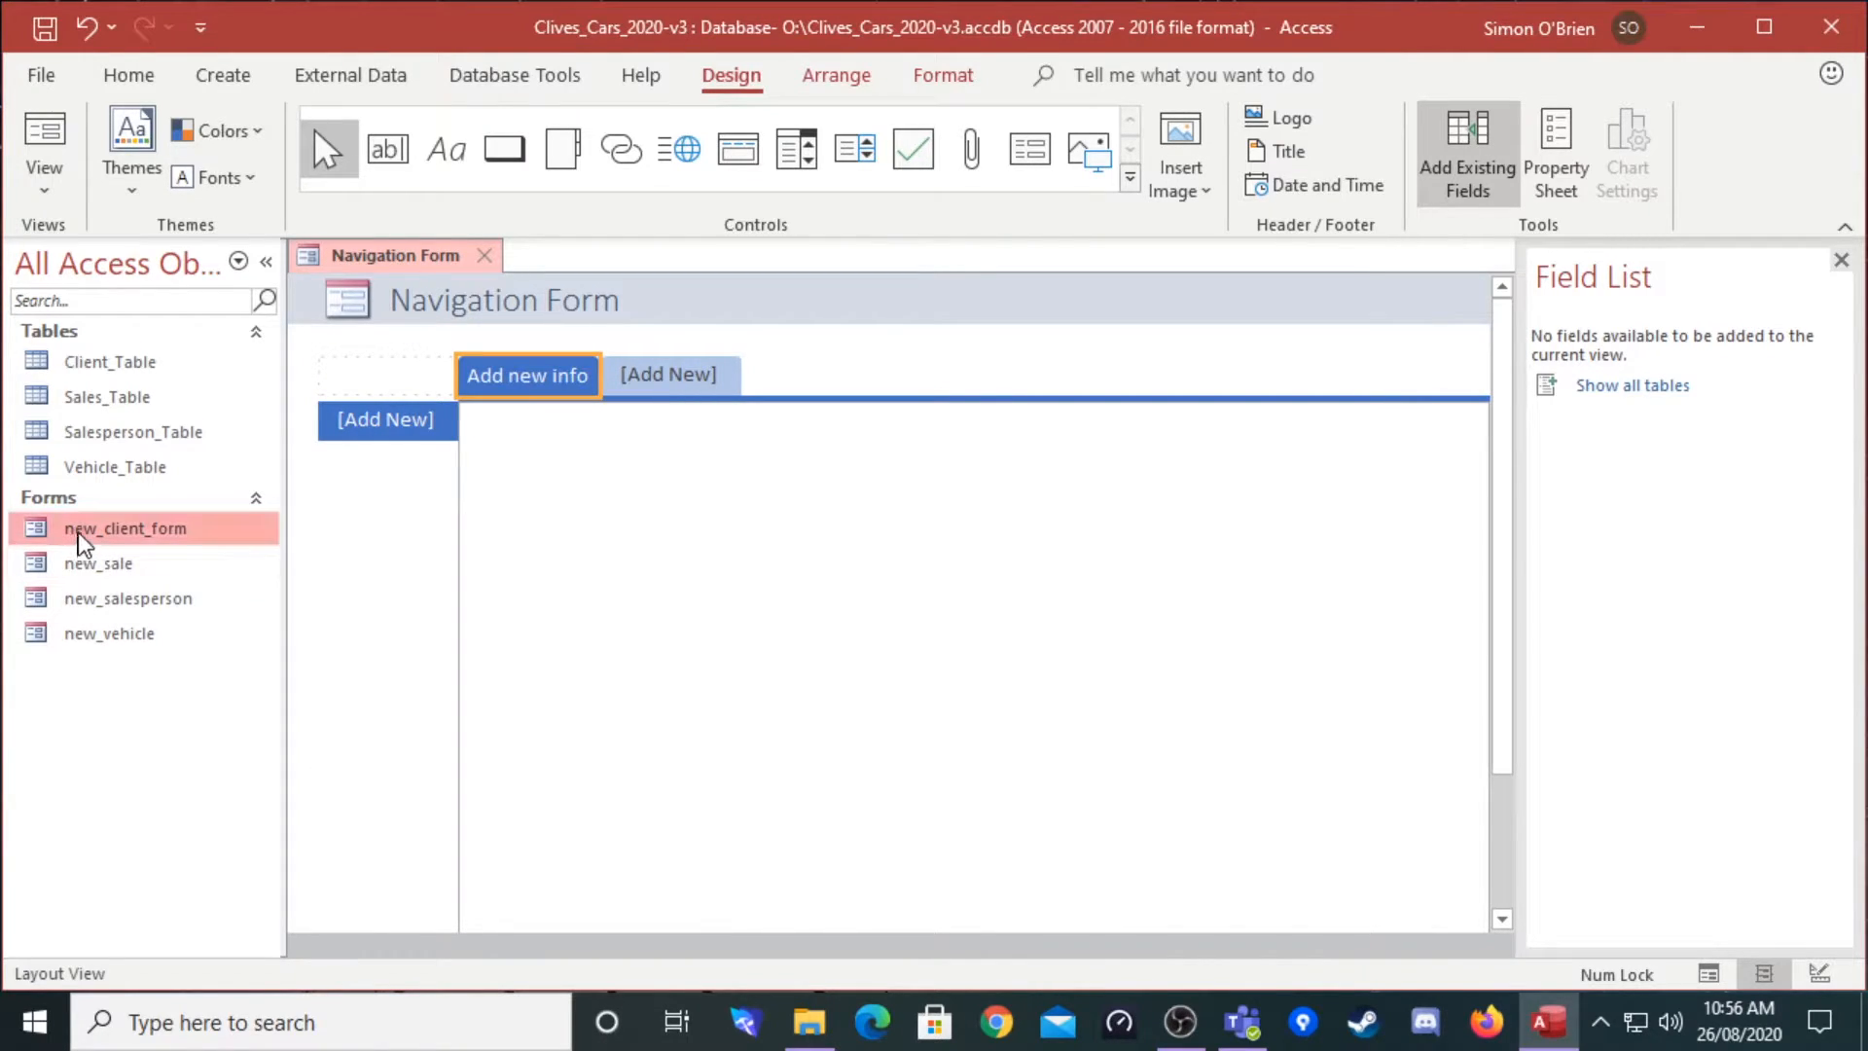
pyautogui.moveTo(84, 540); pyautogui.dragTo(579, 391)
pyautogui.moveTo(119, 545)
pyautogui.mouseDown()
pyautogui.moveTo(396, 458)
pyautogui.moveTo(389, 418)
pyautogui.mouseUp()
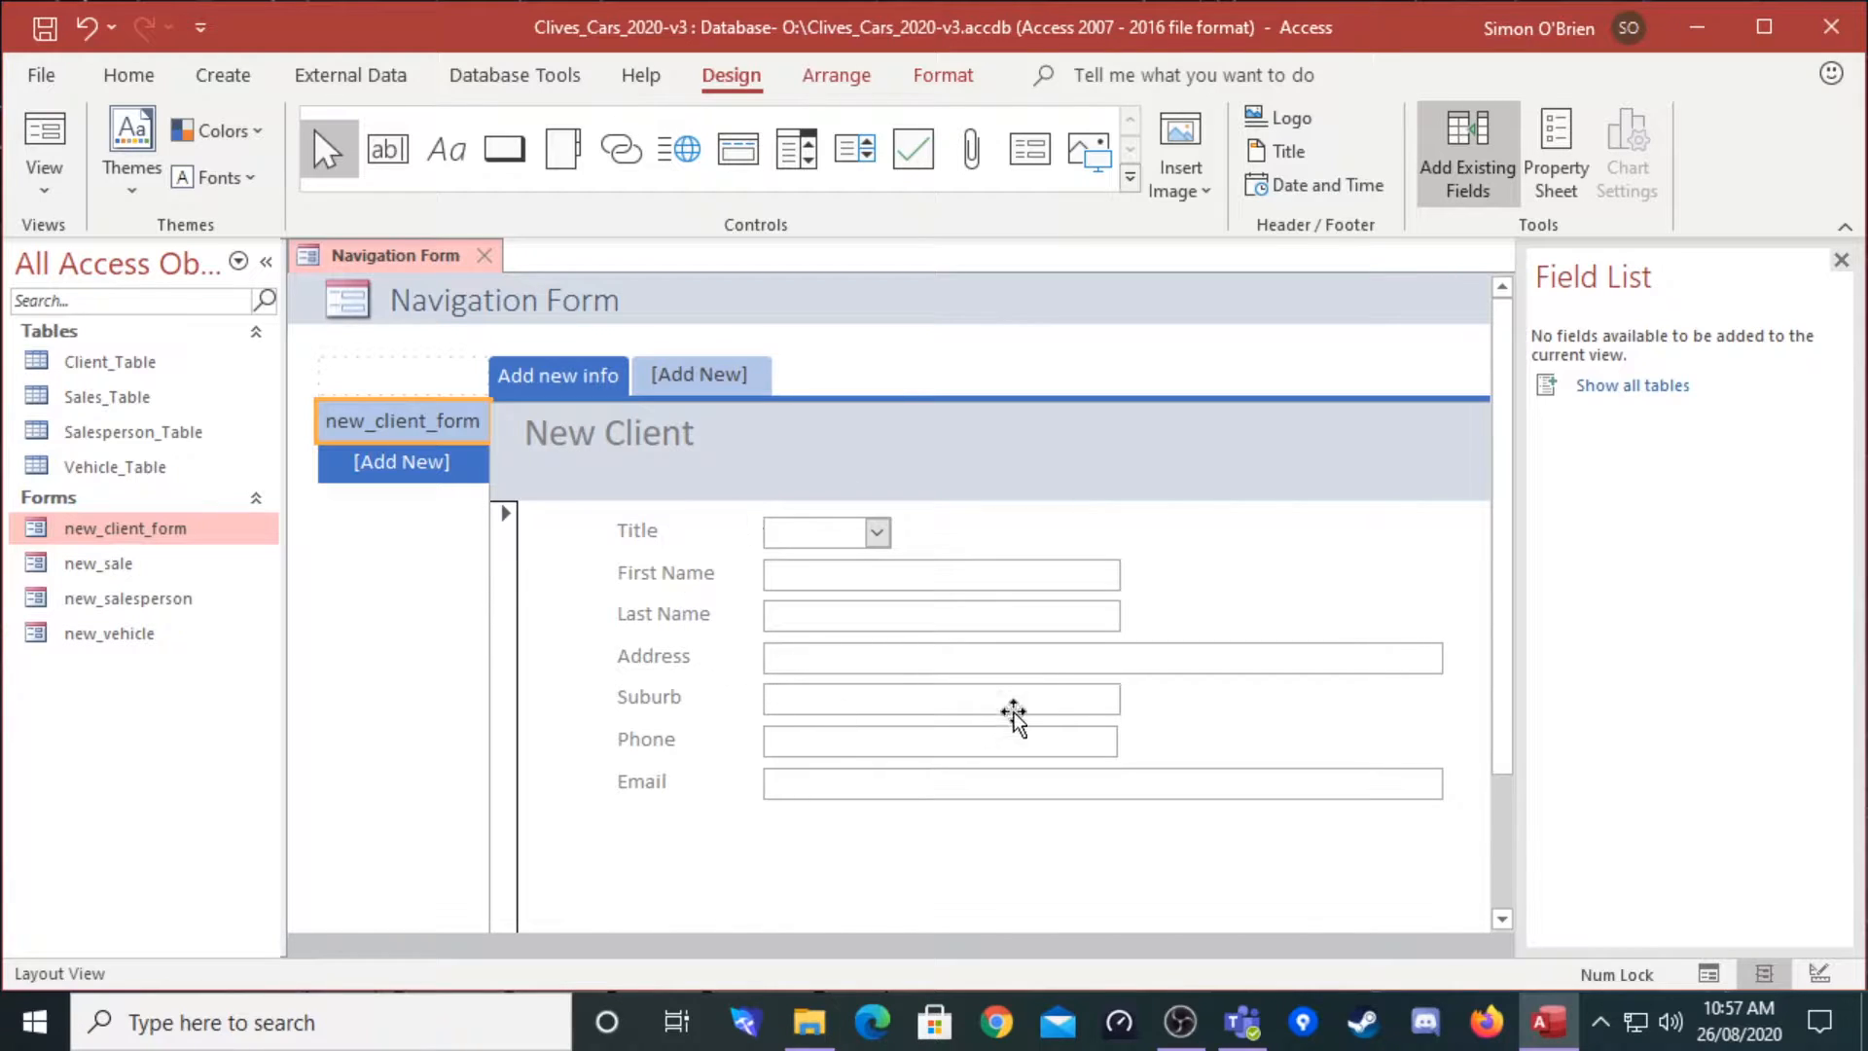
pyautogui.moveTo(136, 600); pyautogui.dragTo(434, 461)
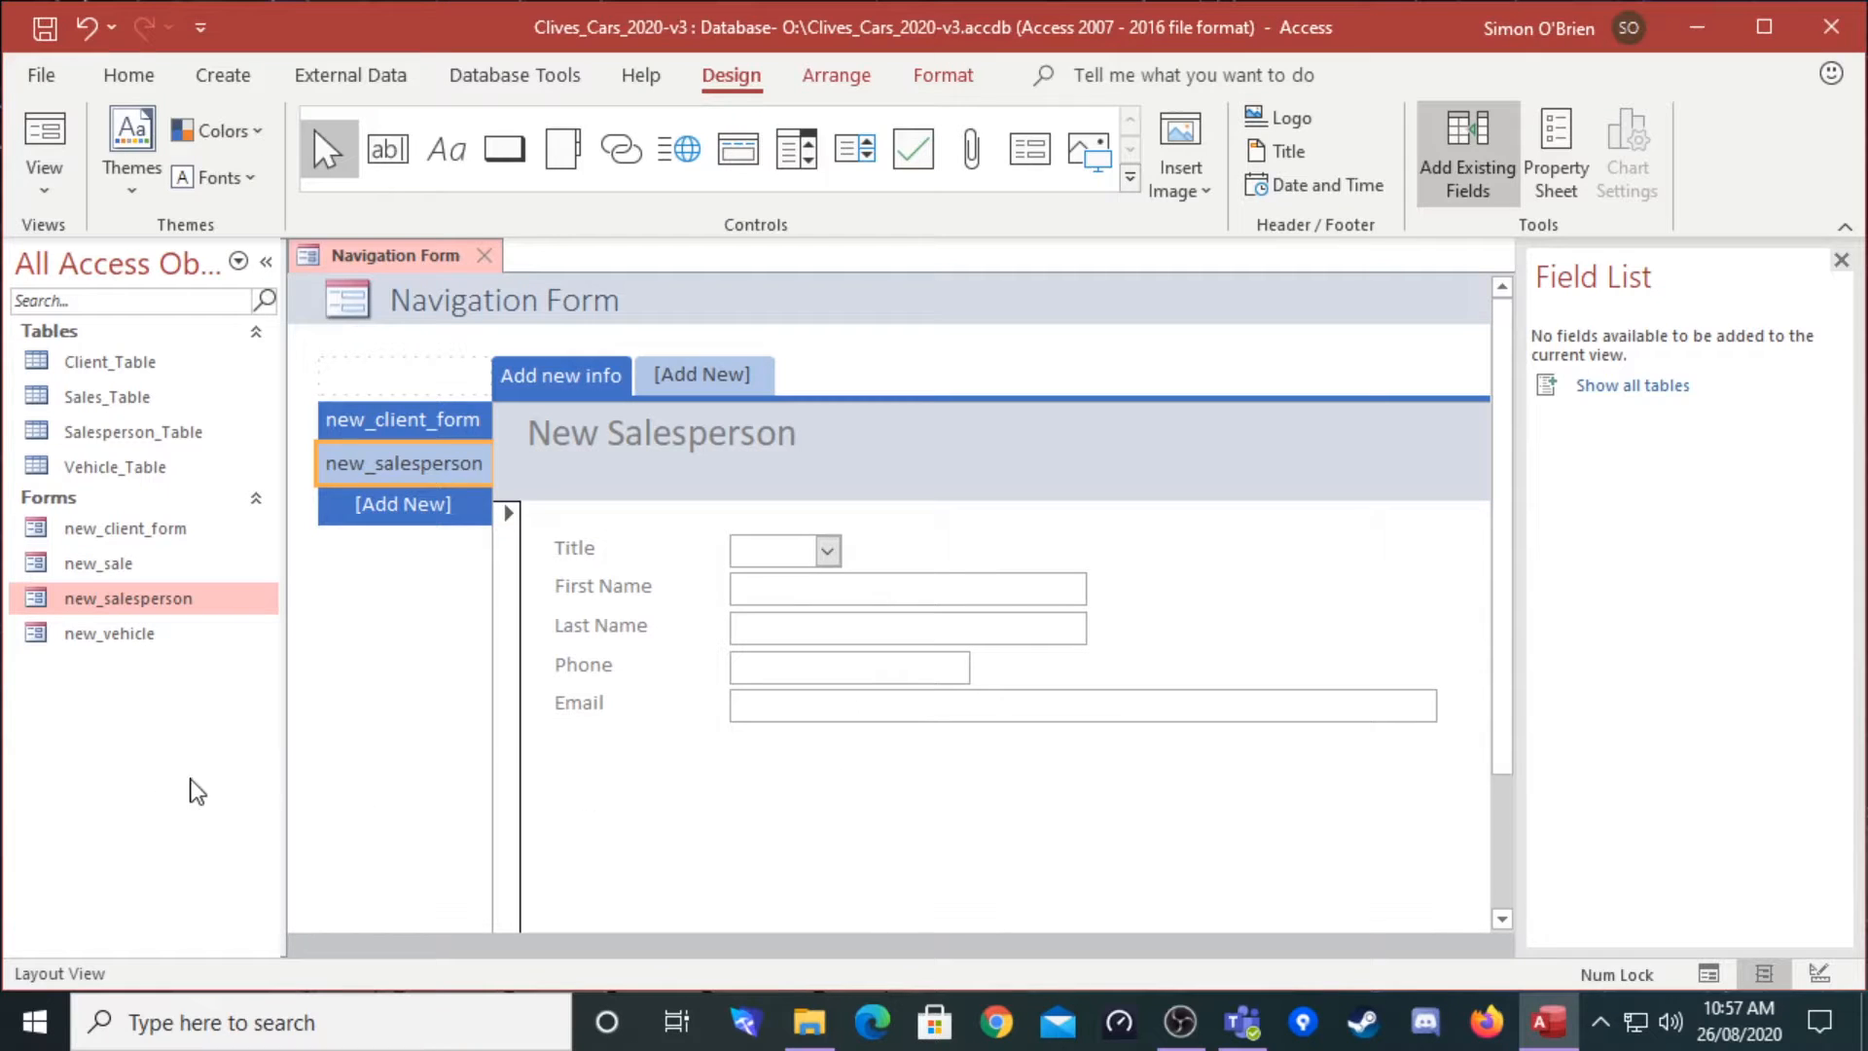
pyautogui.moveTo(132, 635); pyautogui.dragTo(394, 520)
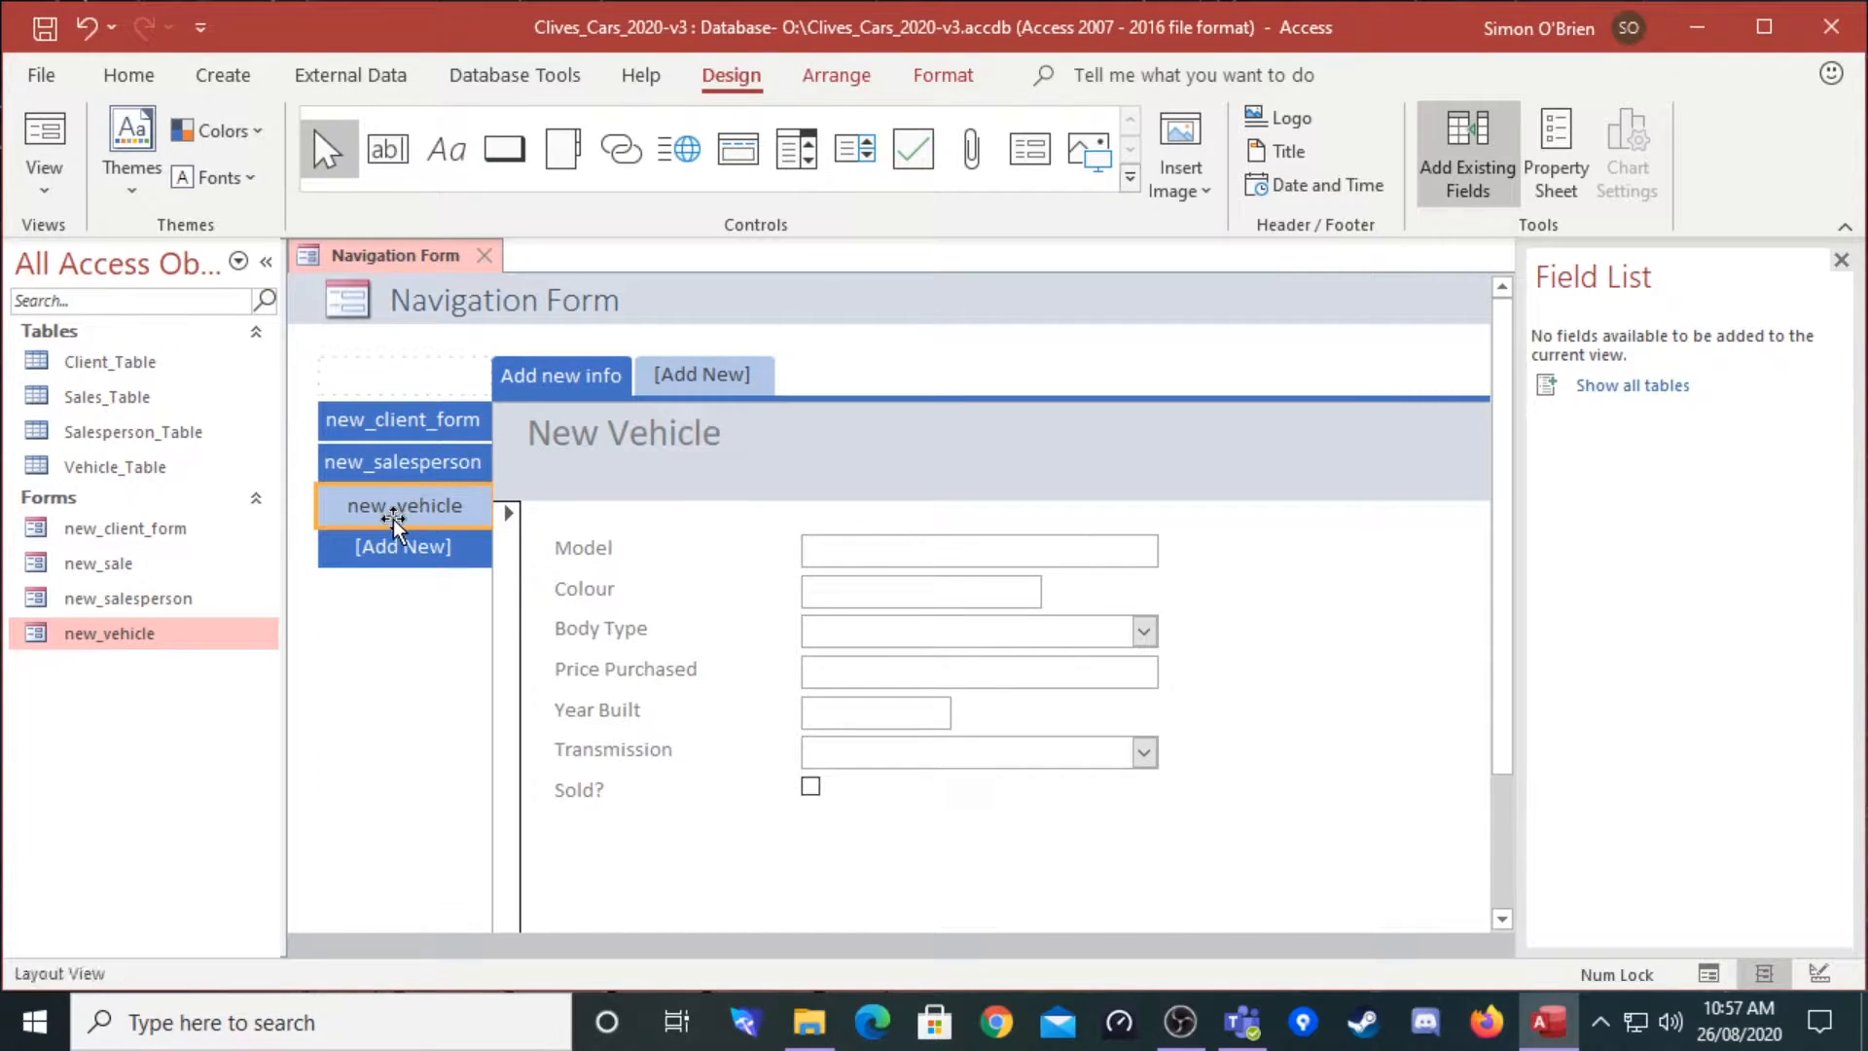
pyautogui.click(1337, 784)
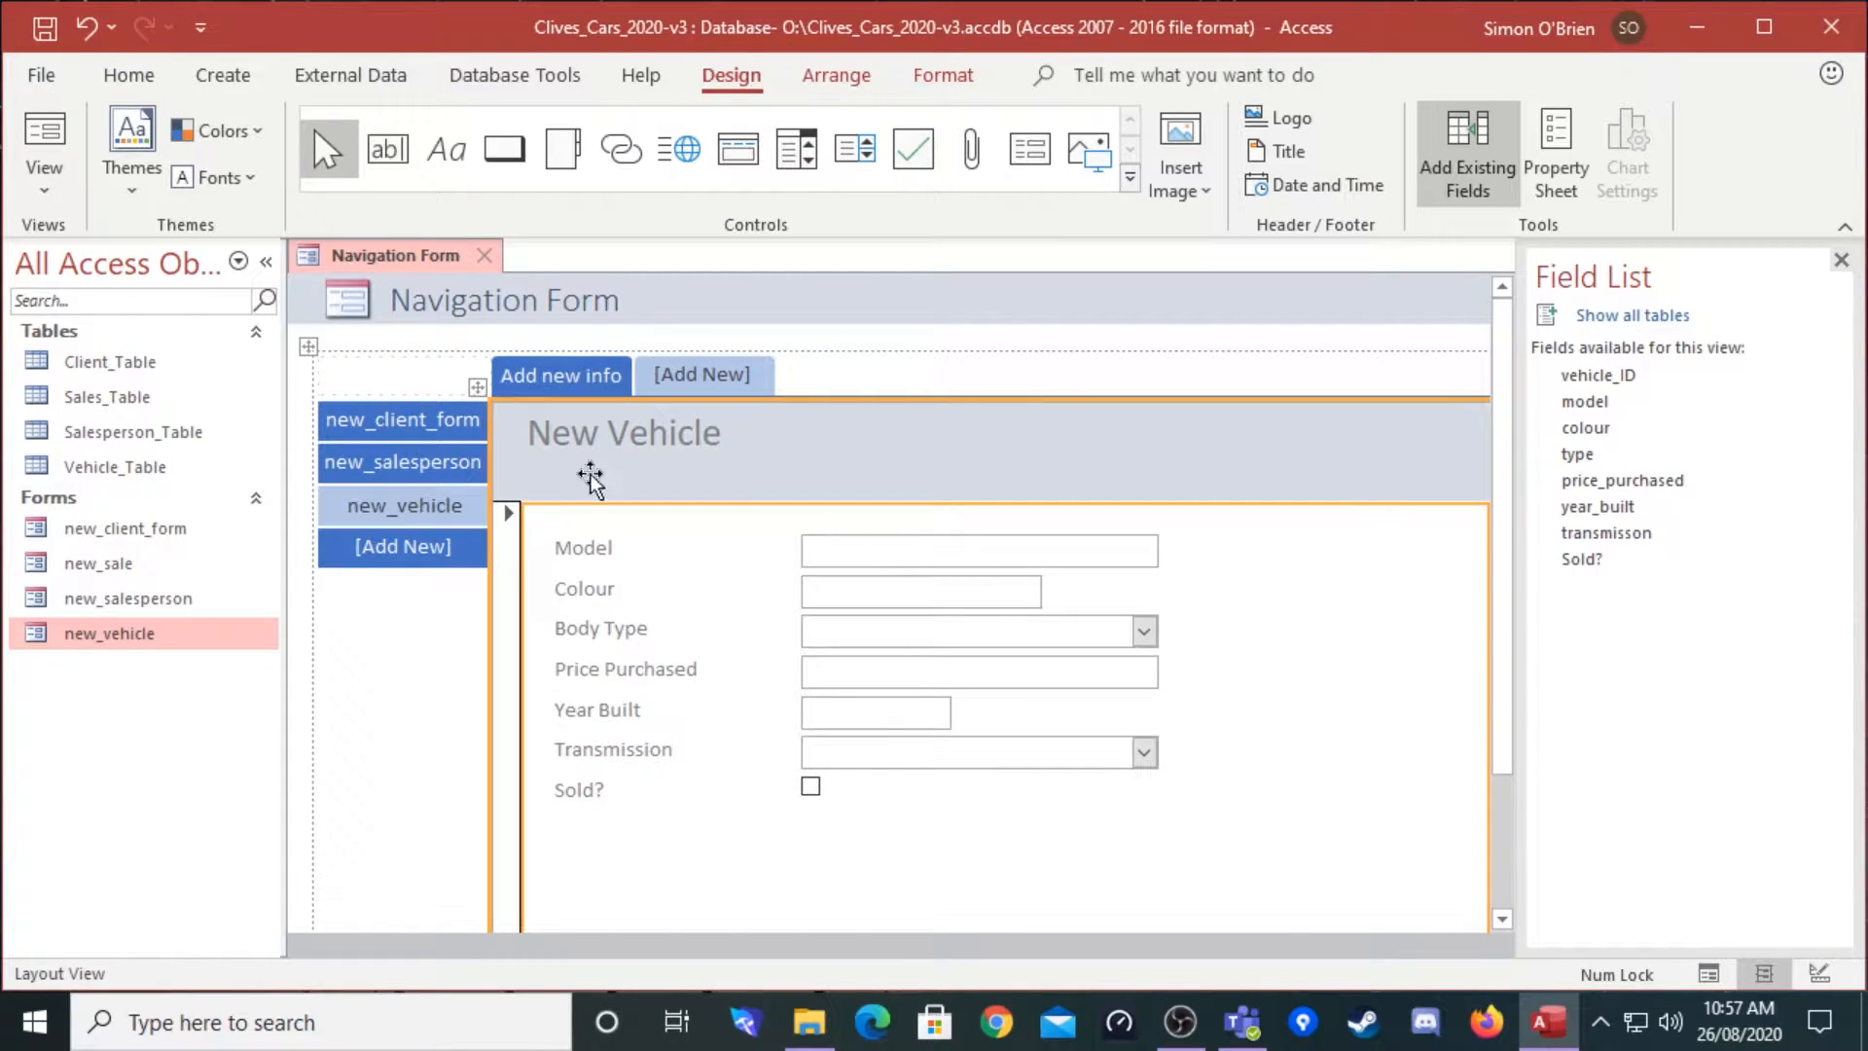
# Step: Create a second horizontal tab named "Sales" beside the Add new info tab
pyautogui.click(734, 375)
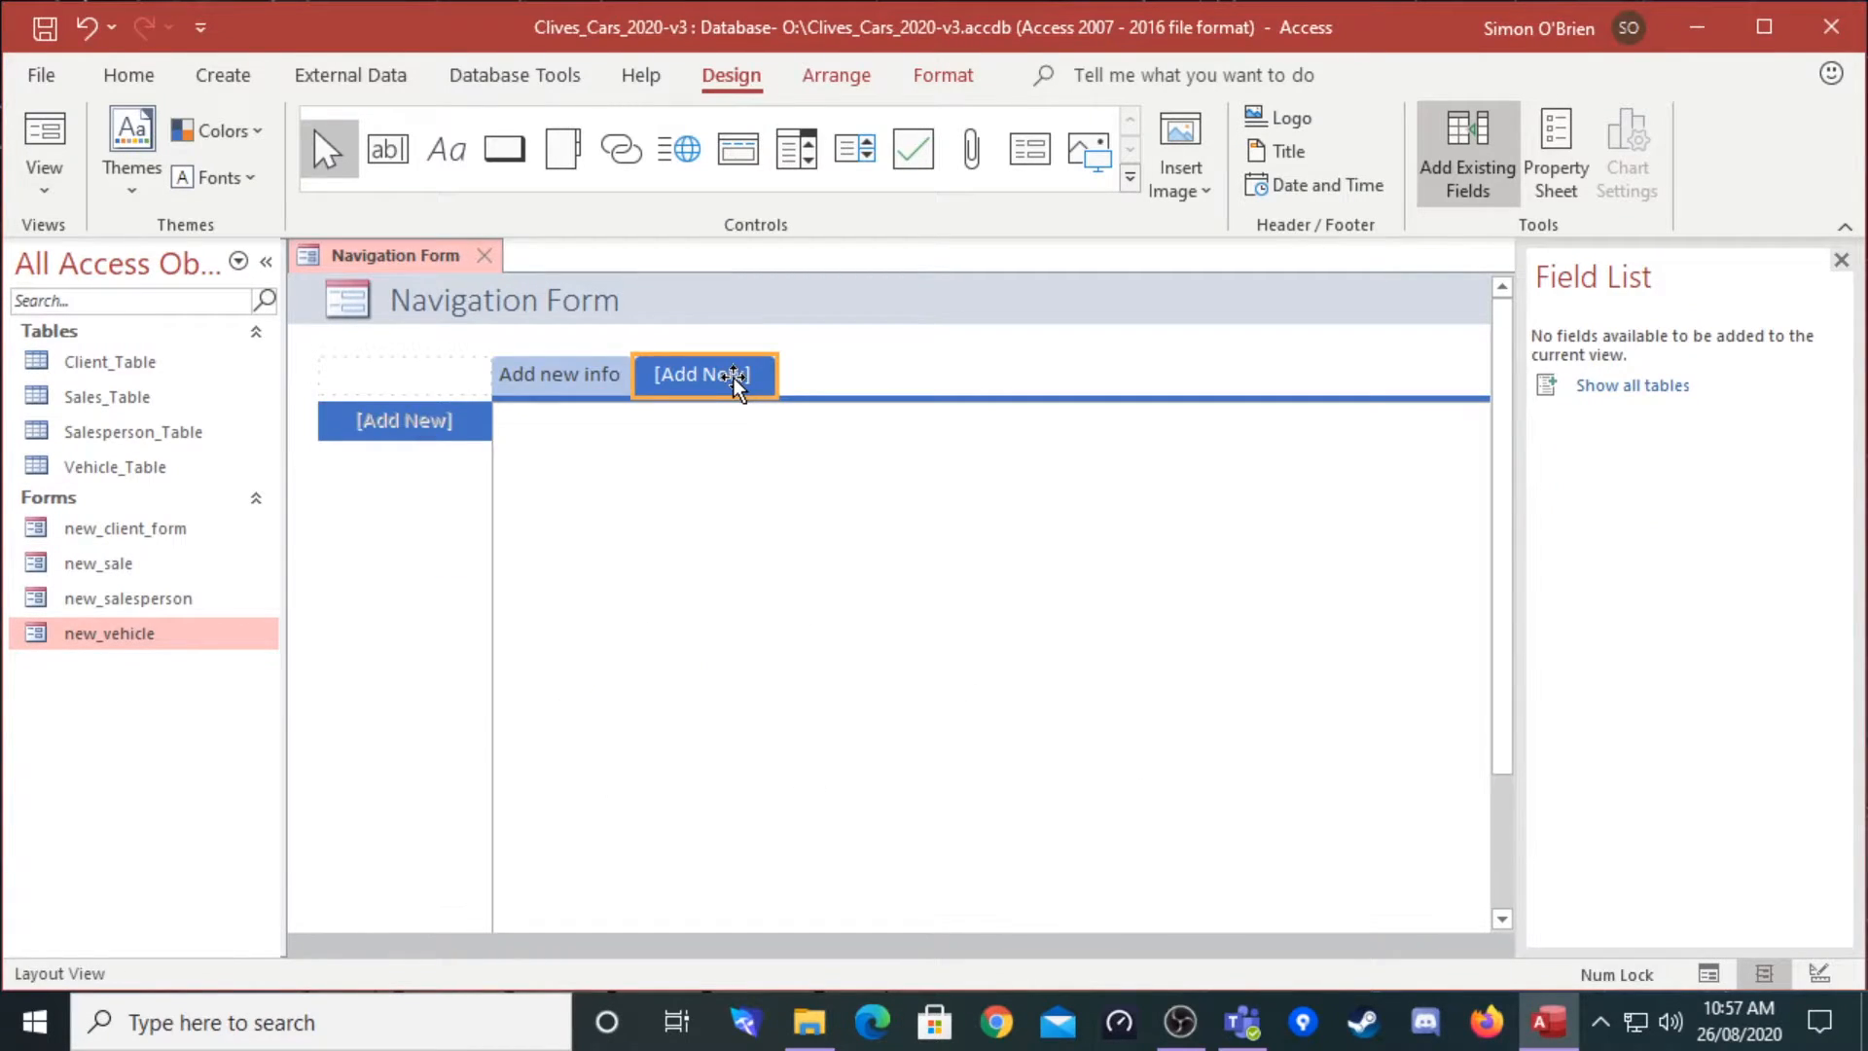
pyautogui.click(734, 375)
pyautogui.write('Sale')
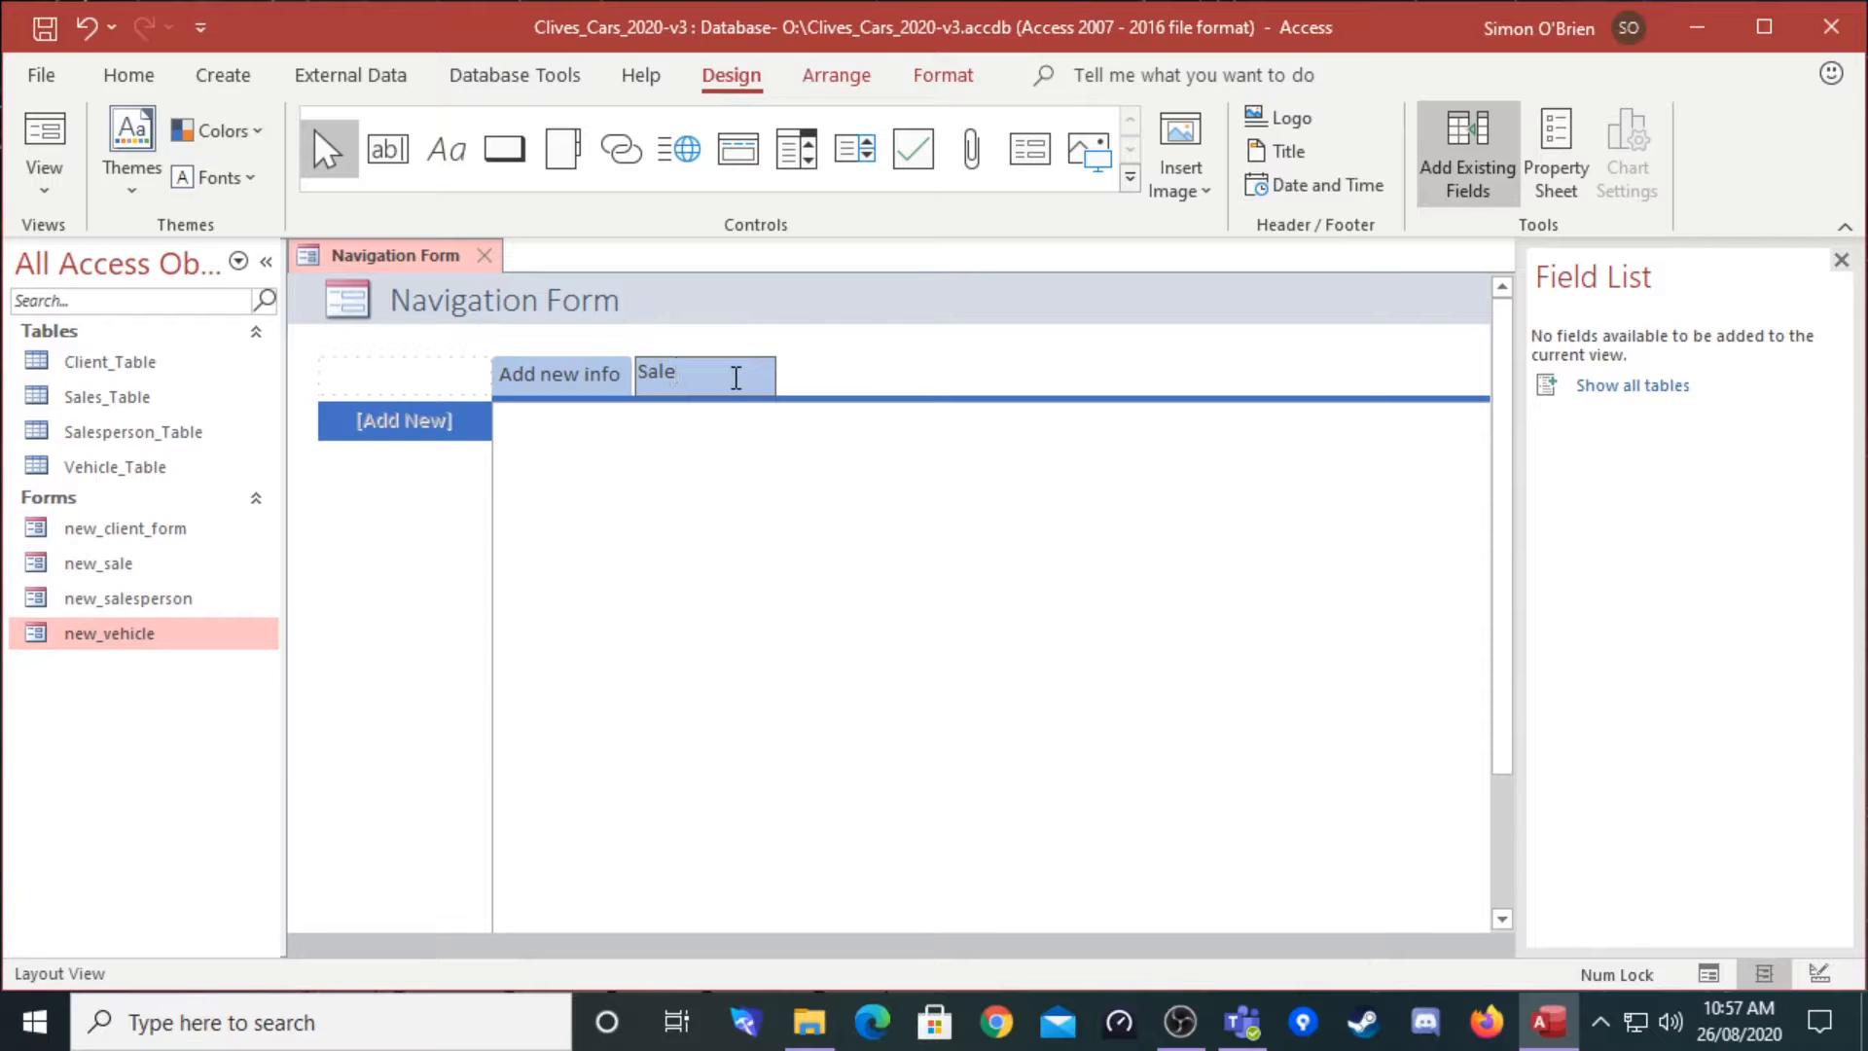
pyautogui.write('s')
pyautogui.click(849, 610)
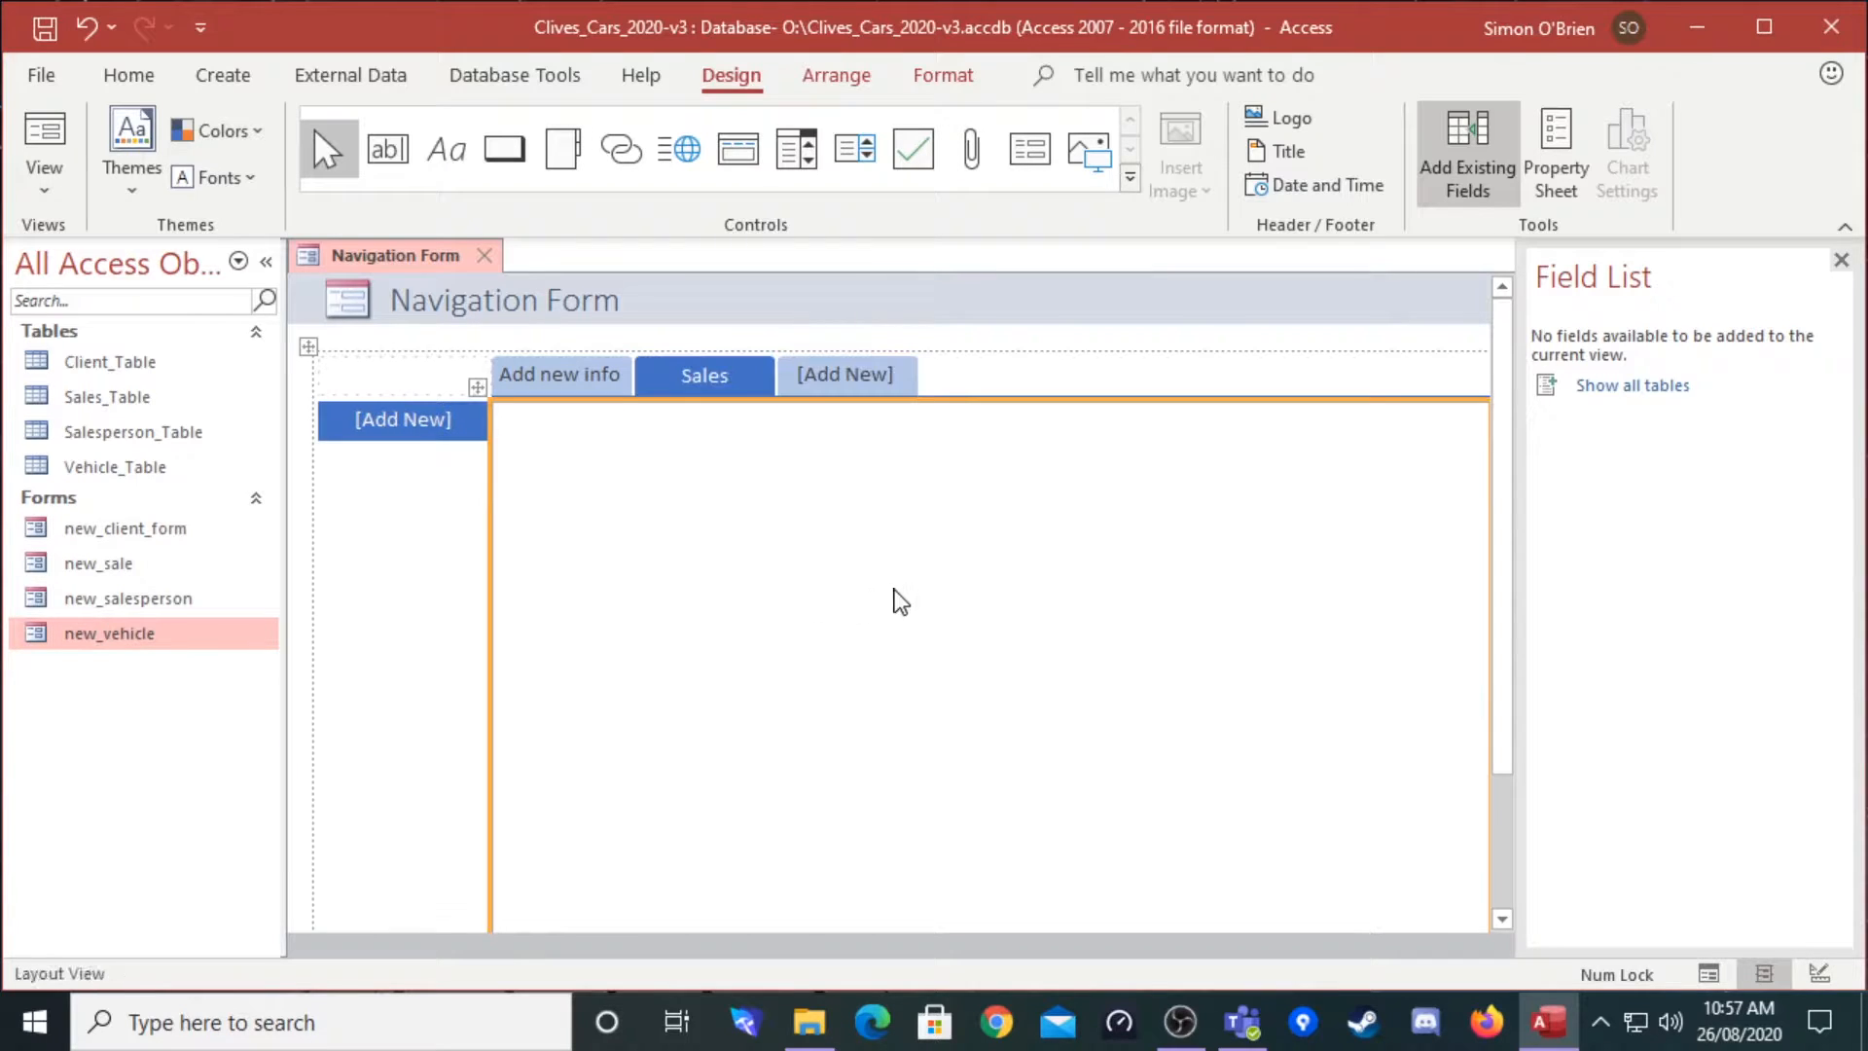
# Step: Add the new_sale form as the first vertical tab under the Sales tab
pyautogui.click(705, 377)
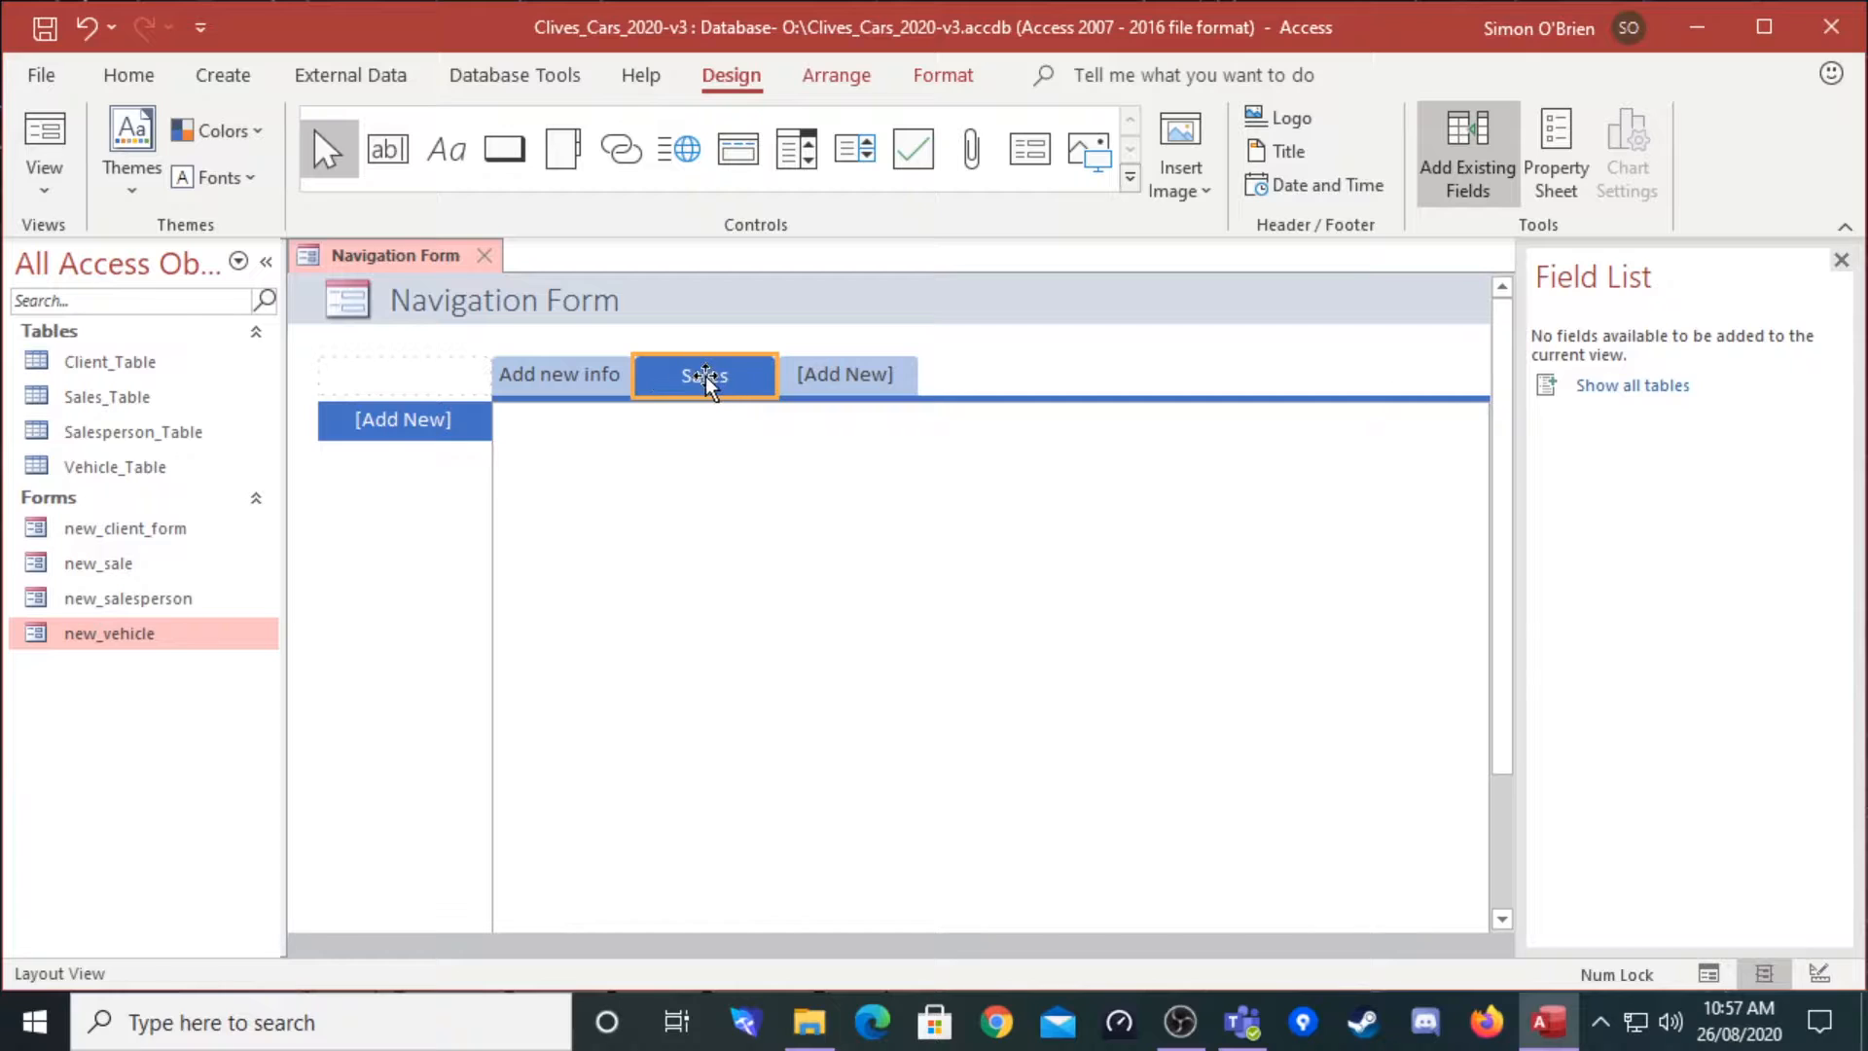
pyautogui.moveTo(108, 563); pyautogui.dragTo(408, 420)
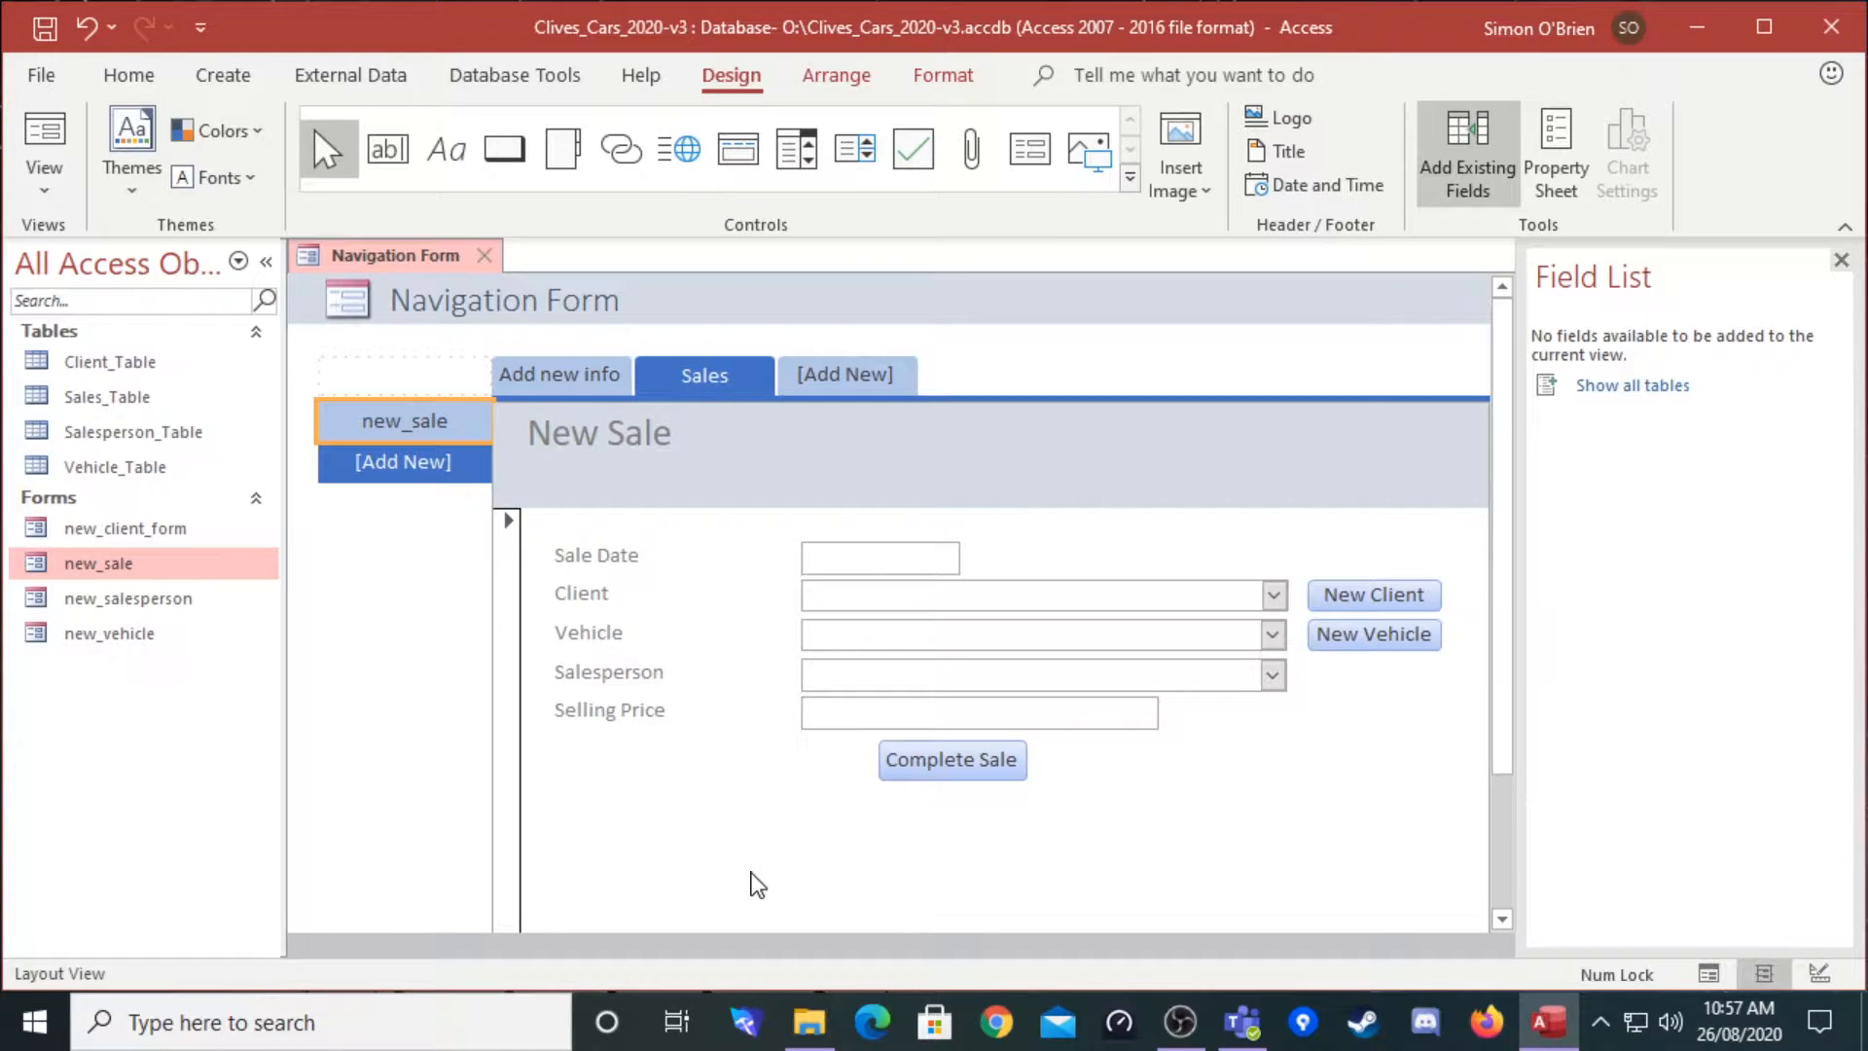
pyautogui.click(755, 881)
# Step: Switch between the Add new info and Sales tabs to check which forms belong to each
pyautogui.click(604, 378)
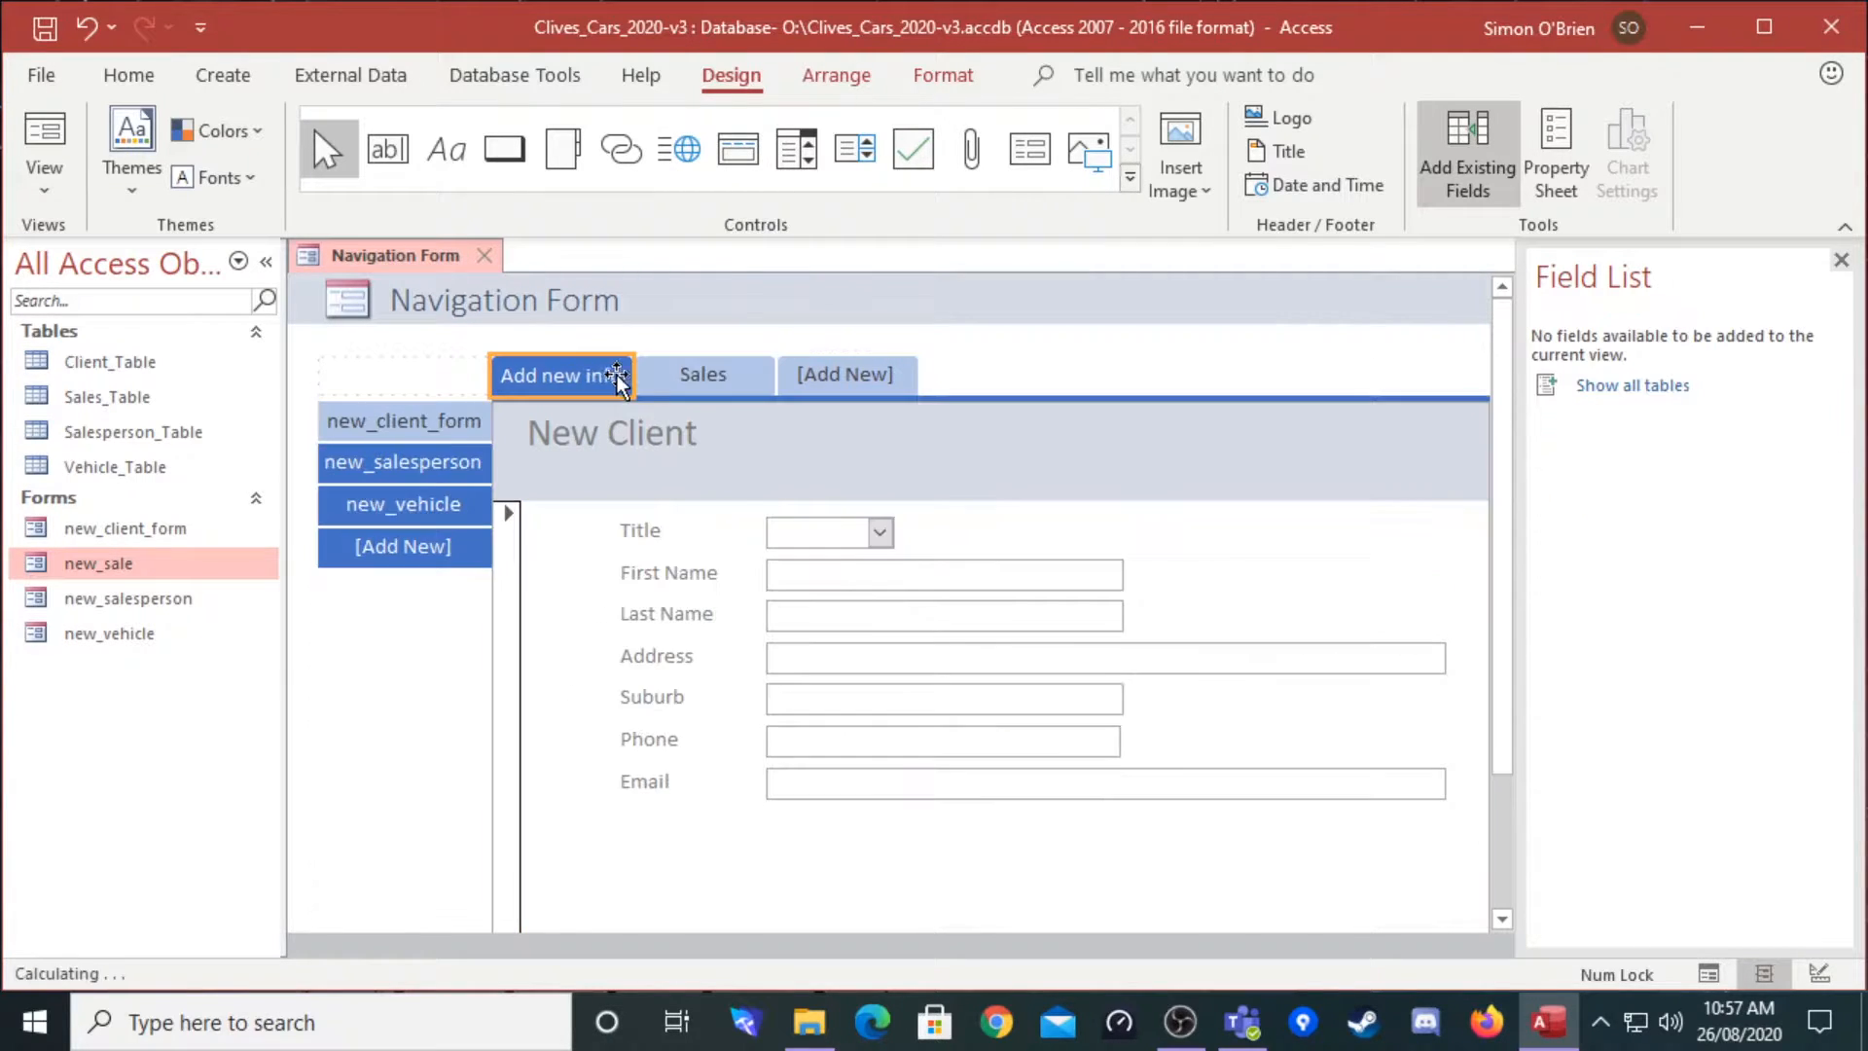
pyautogui.click(701, 377)
pyautogui.click(562, 382)
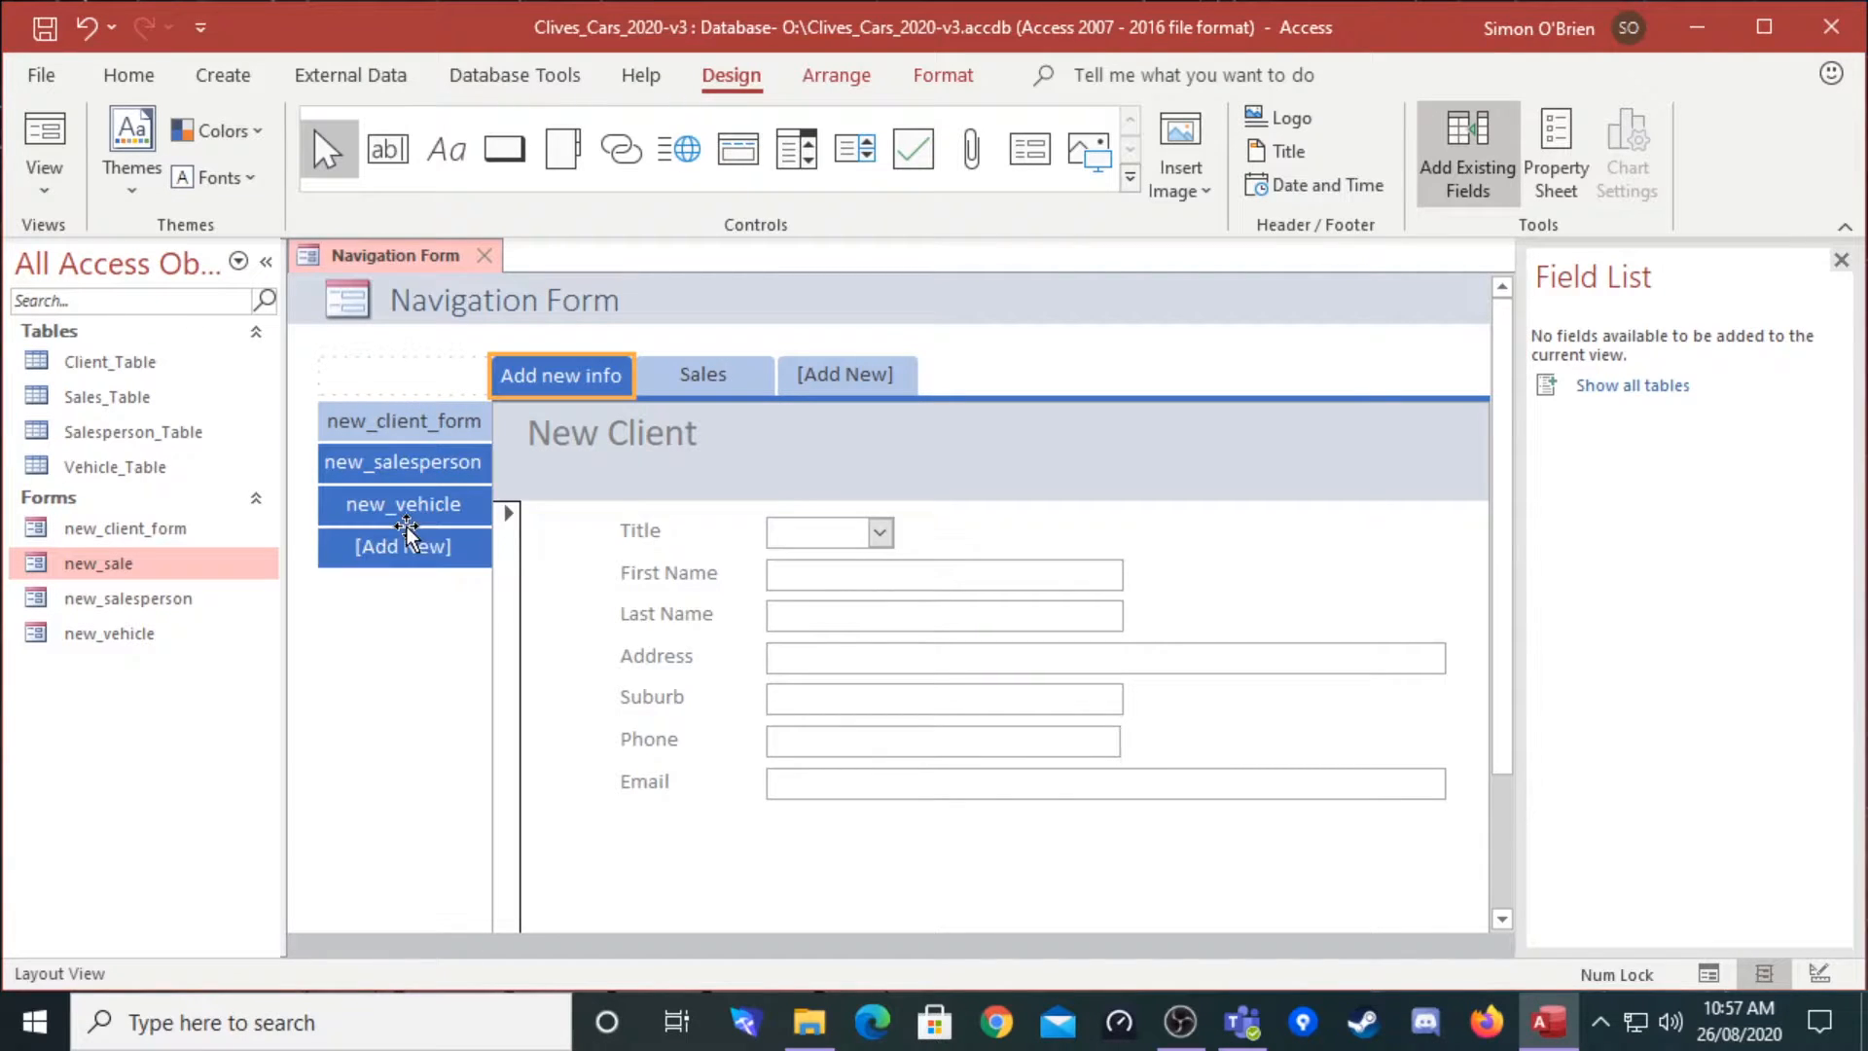
pyautogui.click(718, 384)
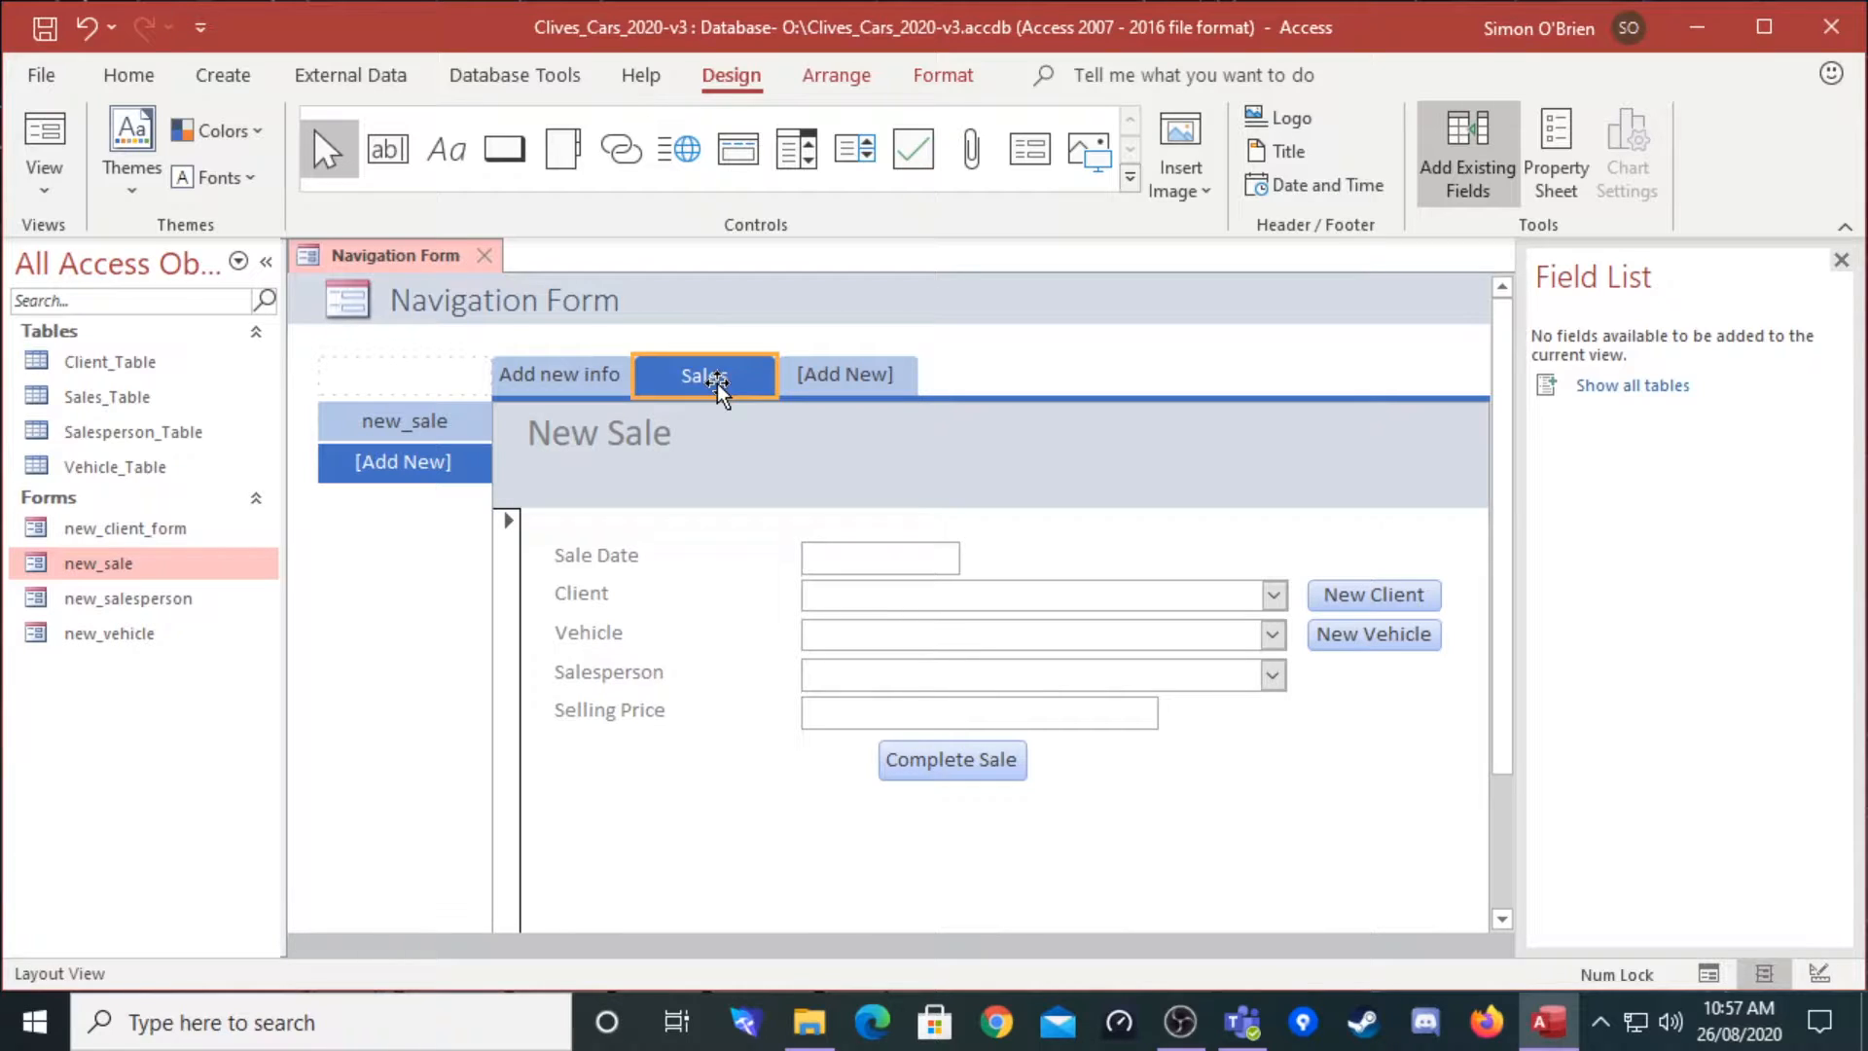
pyautogui.click(578, 385)
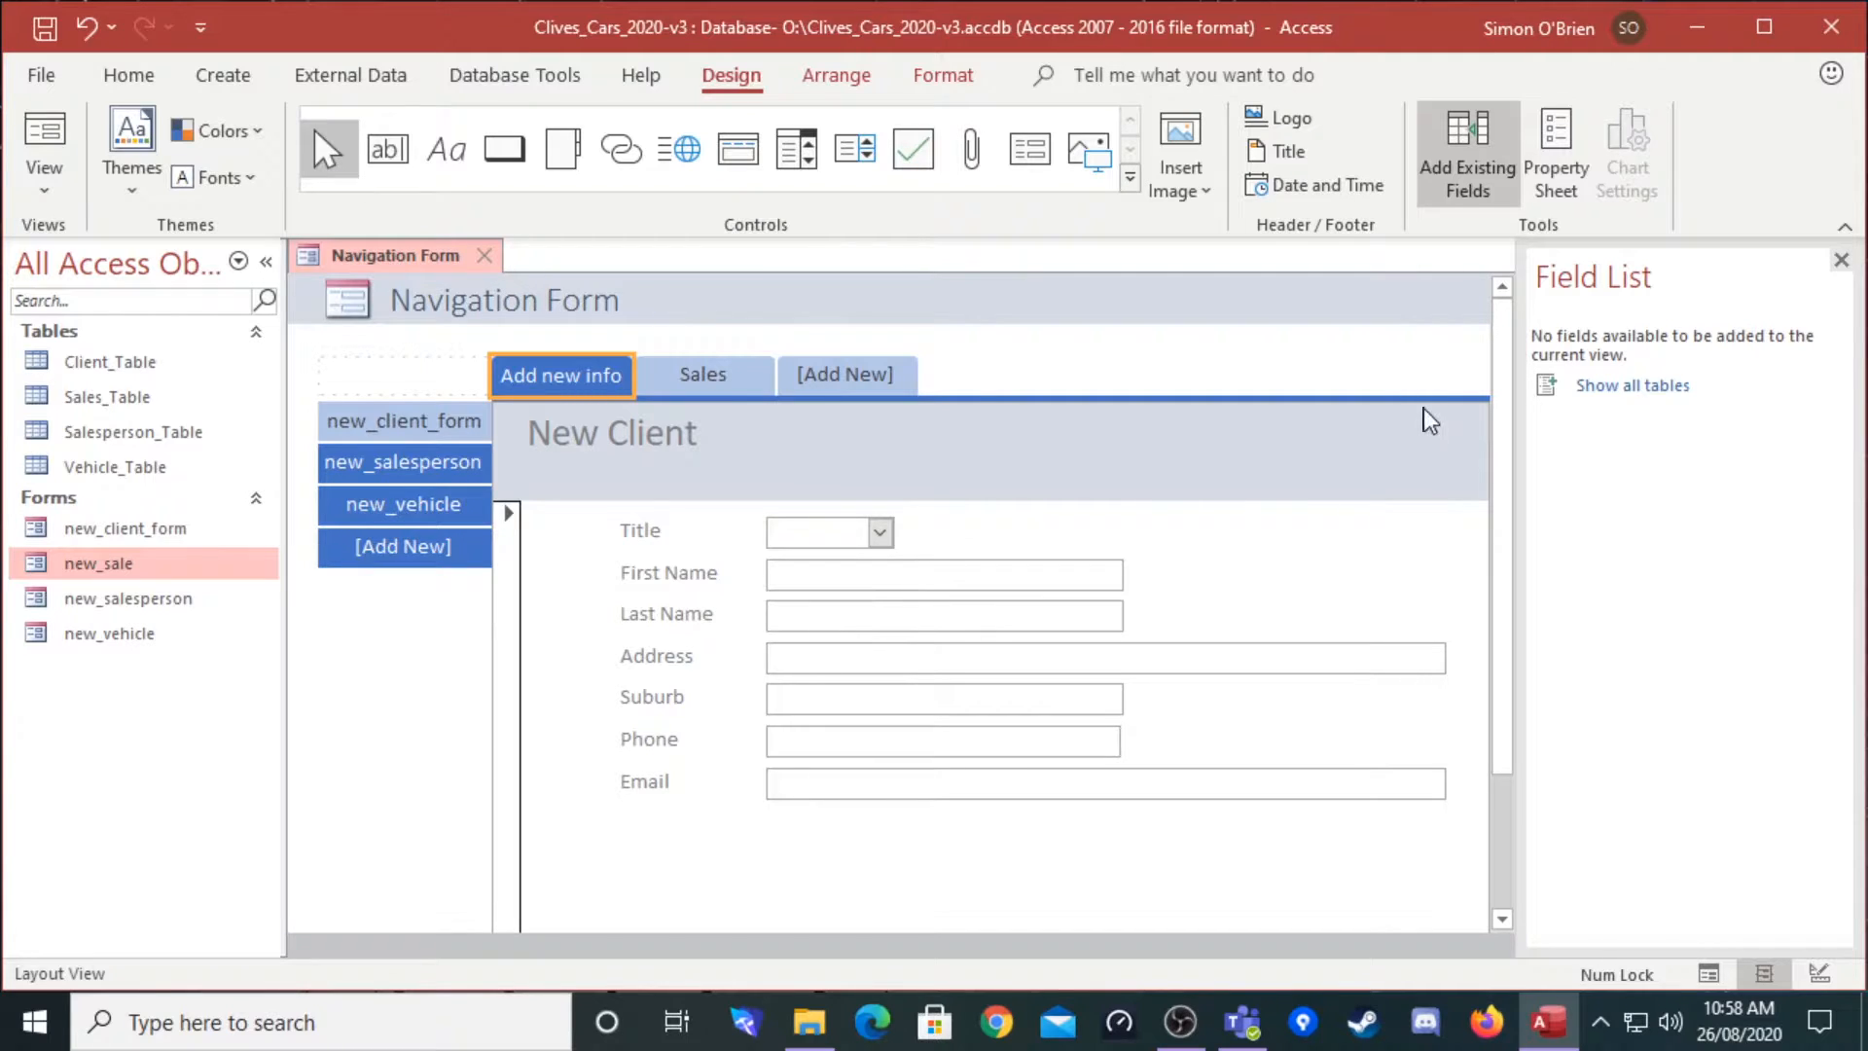
# Step: Examine the navigation form's title and the New Client header, and view the salesperson and vehicle forms
pyautogui.click(424, 300)
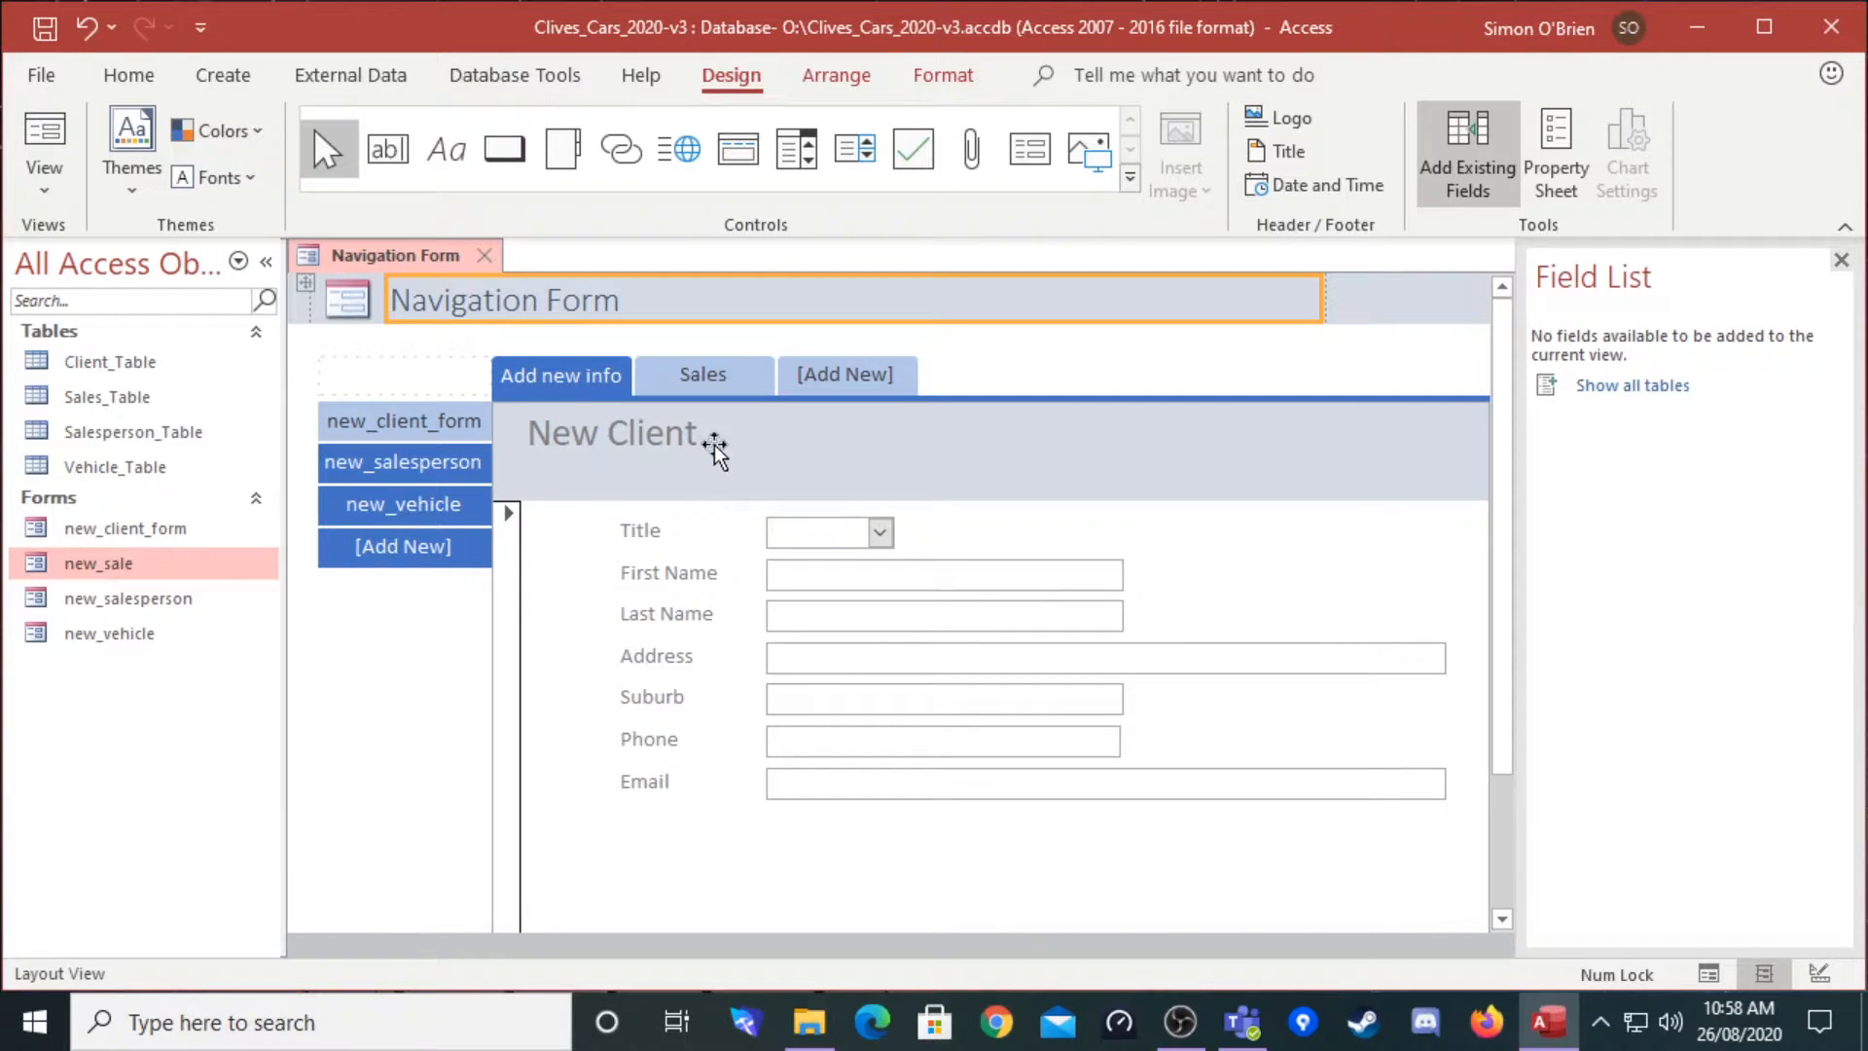
pyautogui.click(674, 445)
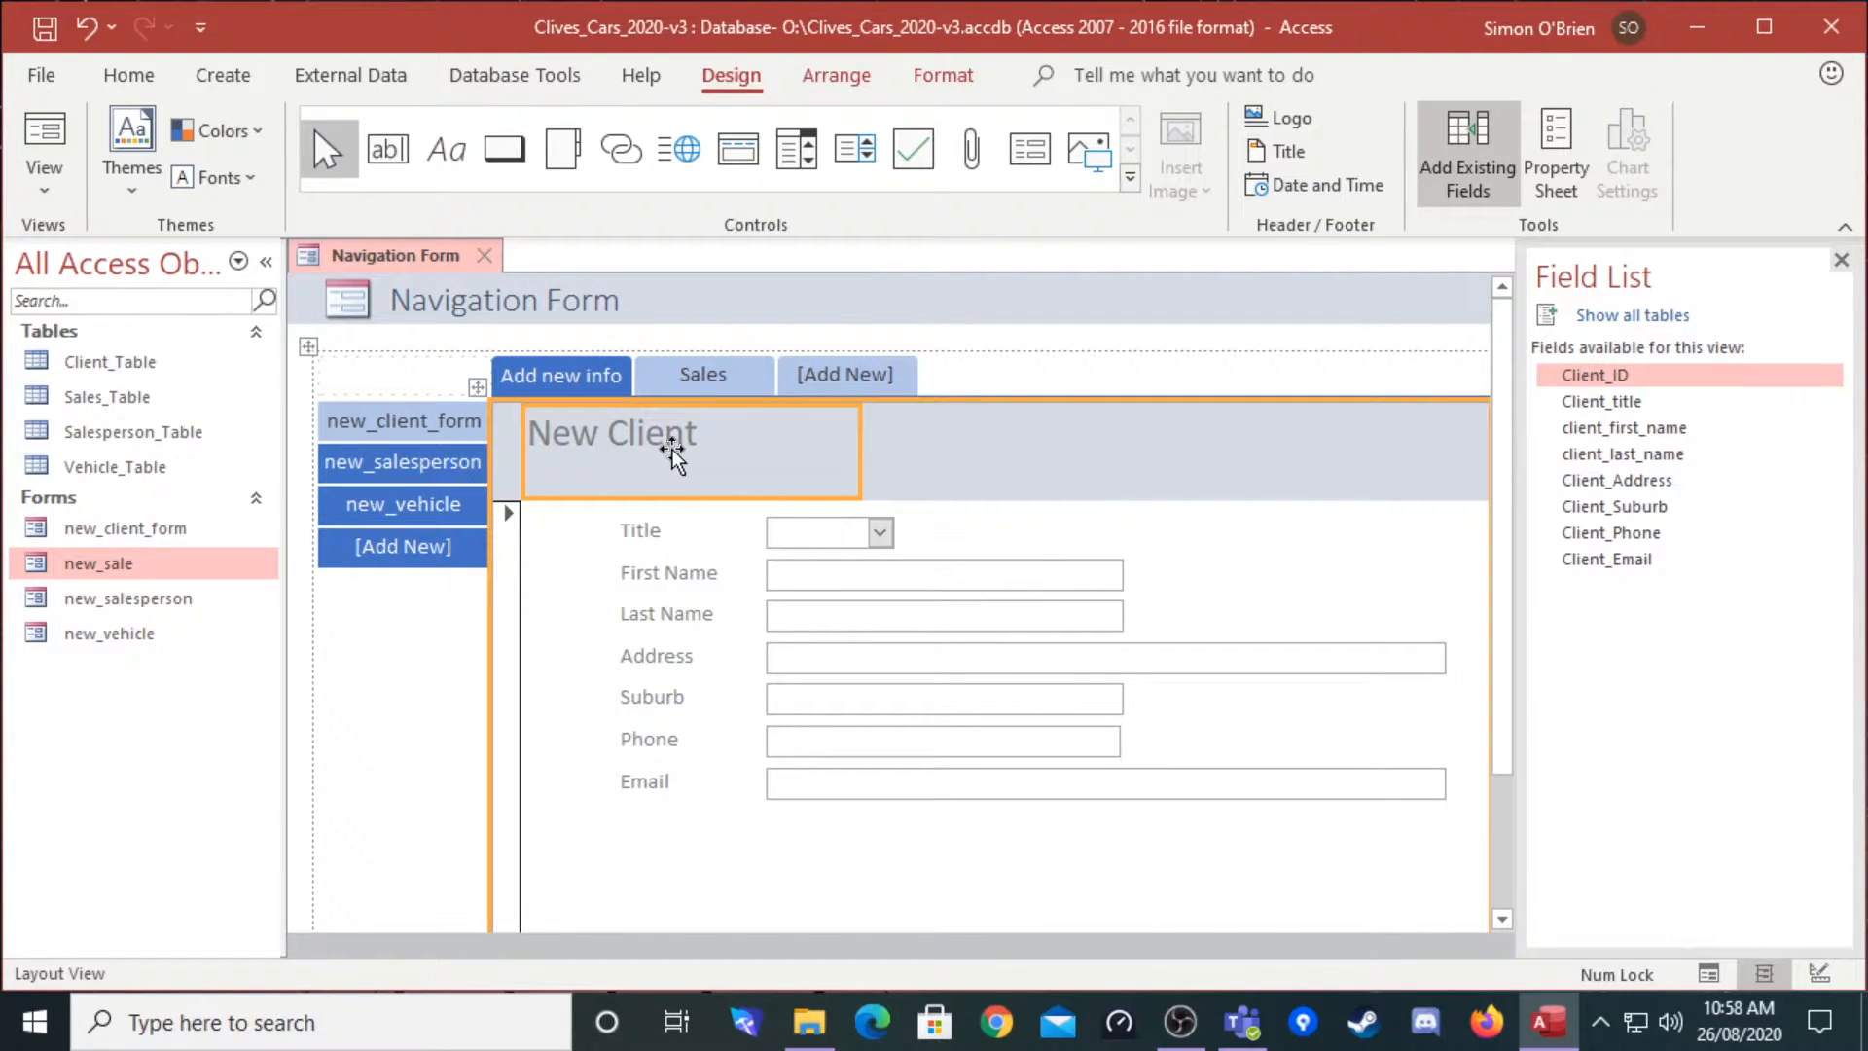
pyautogui.click(973, 451)
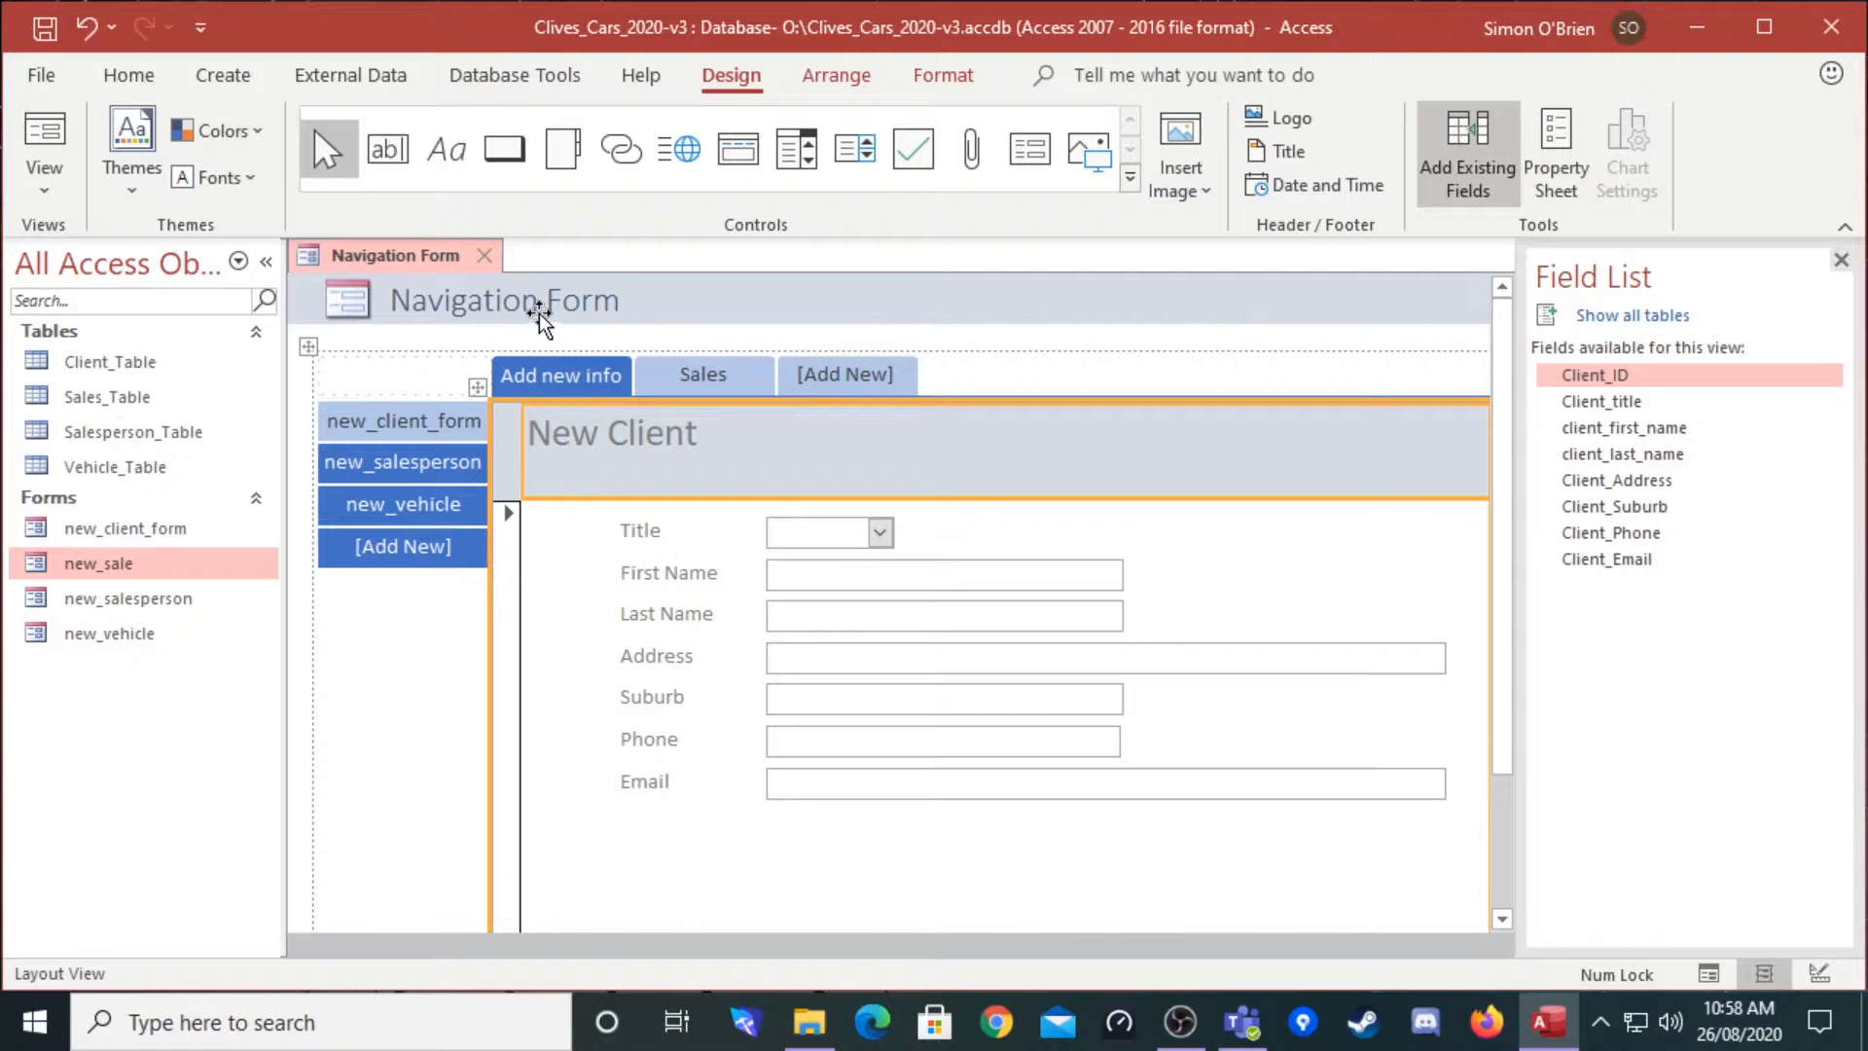
pyautogui.click(447, 469)
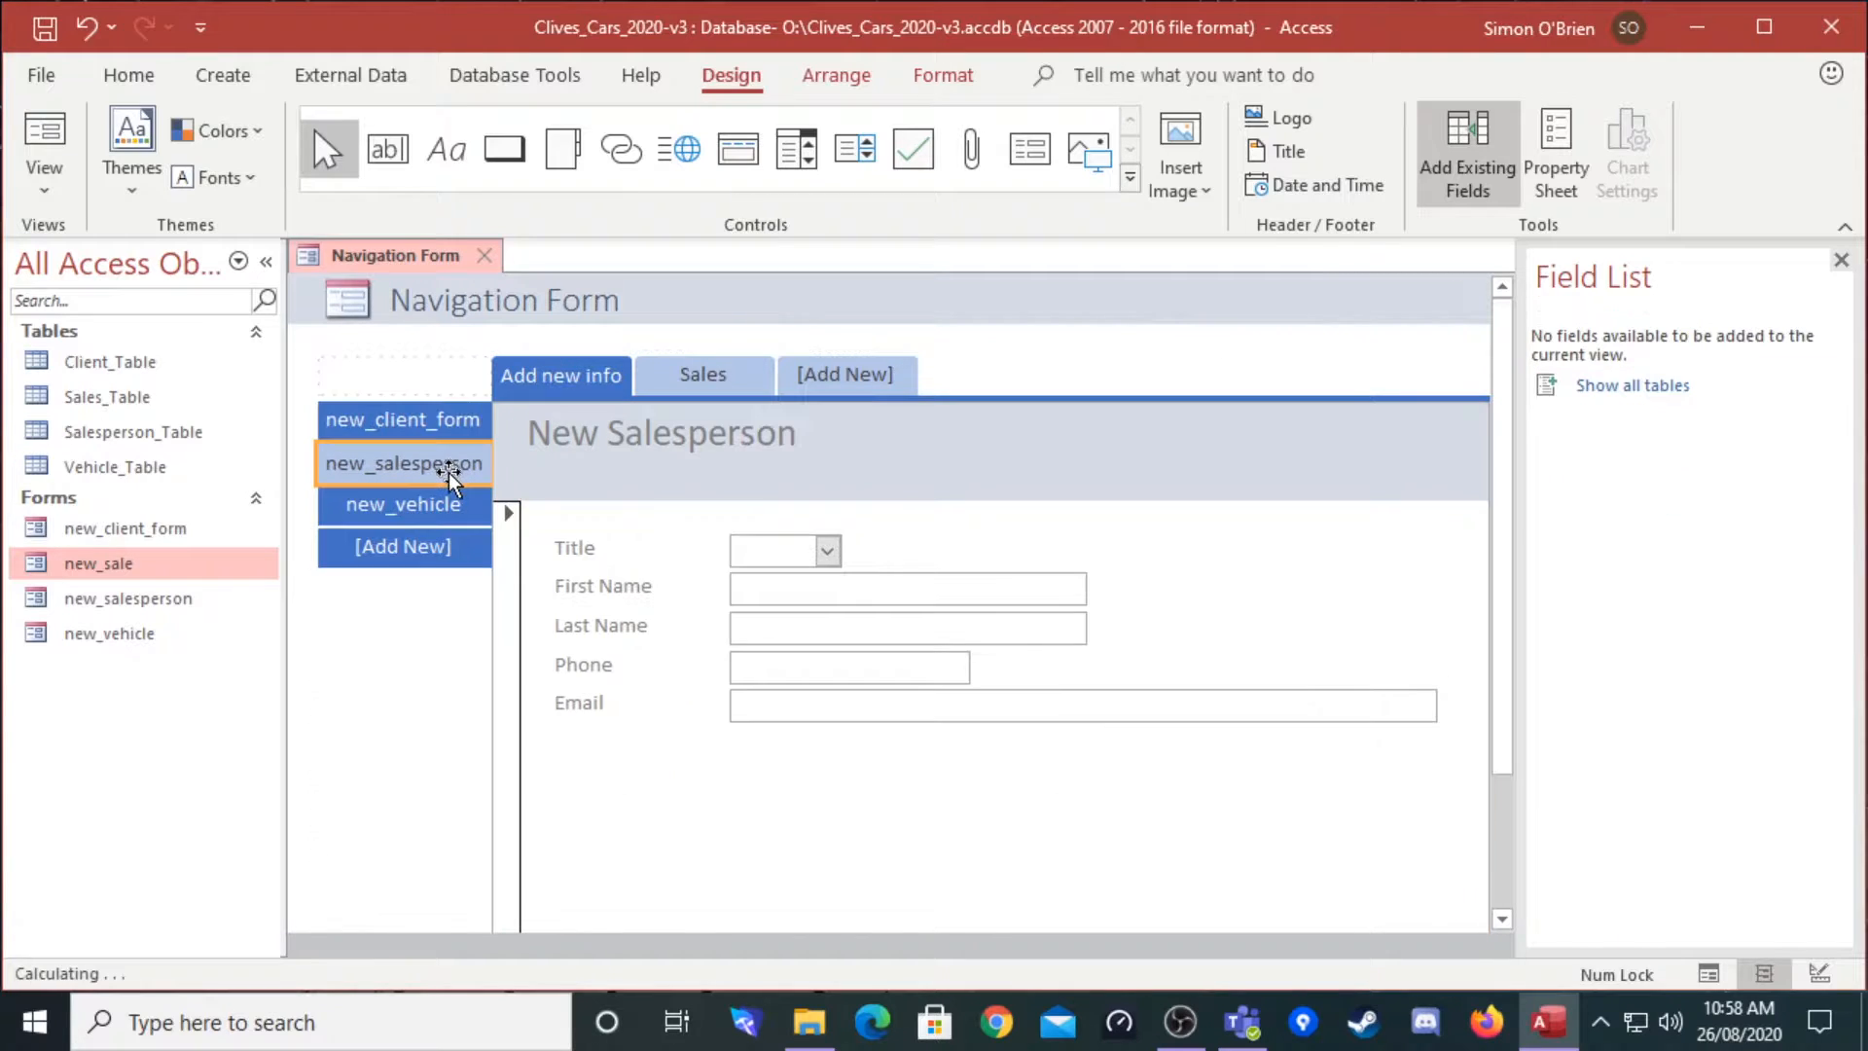
pyautogui.click(453, 506)
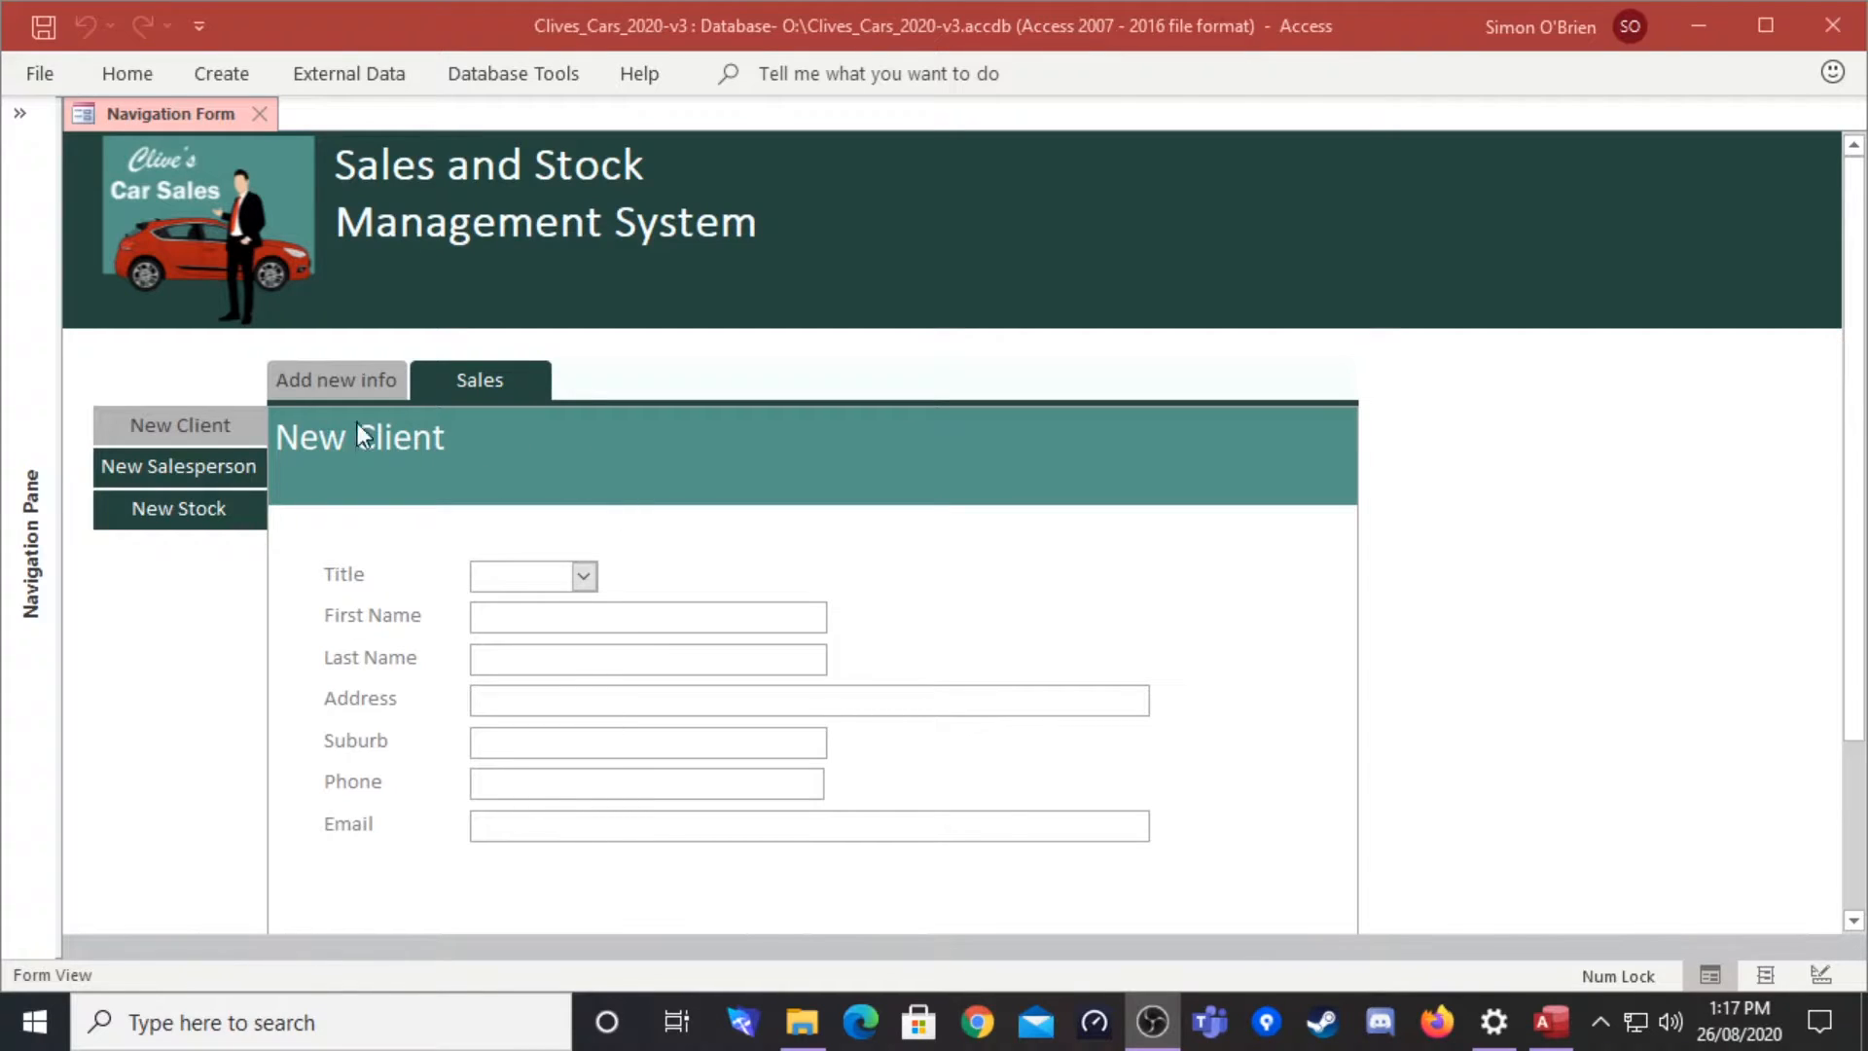
# Step: Show the database object list, keep the ribbon expanded, and switch the navigation form to Design View
pyautogui.click(19, 113)
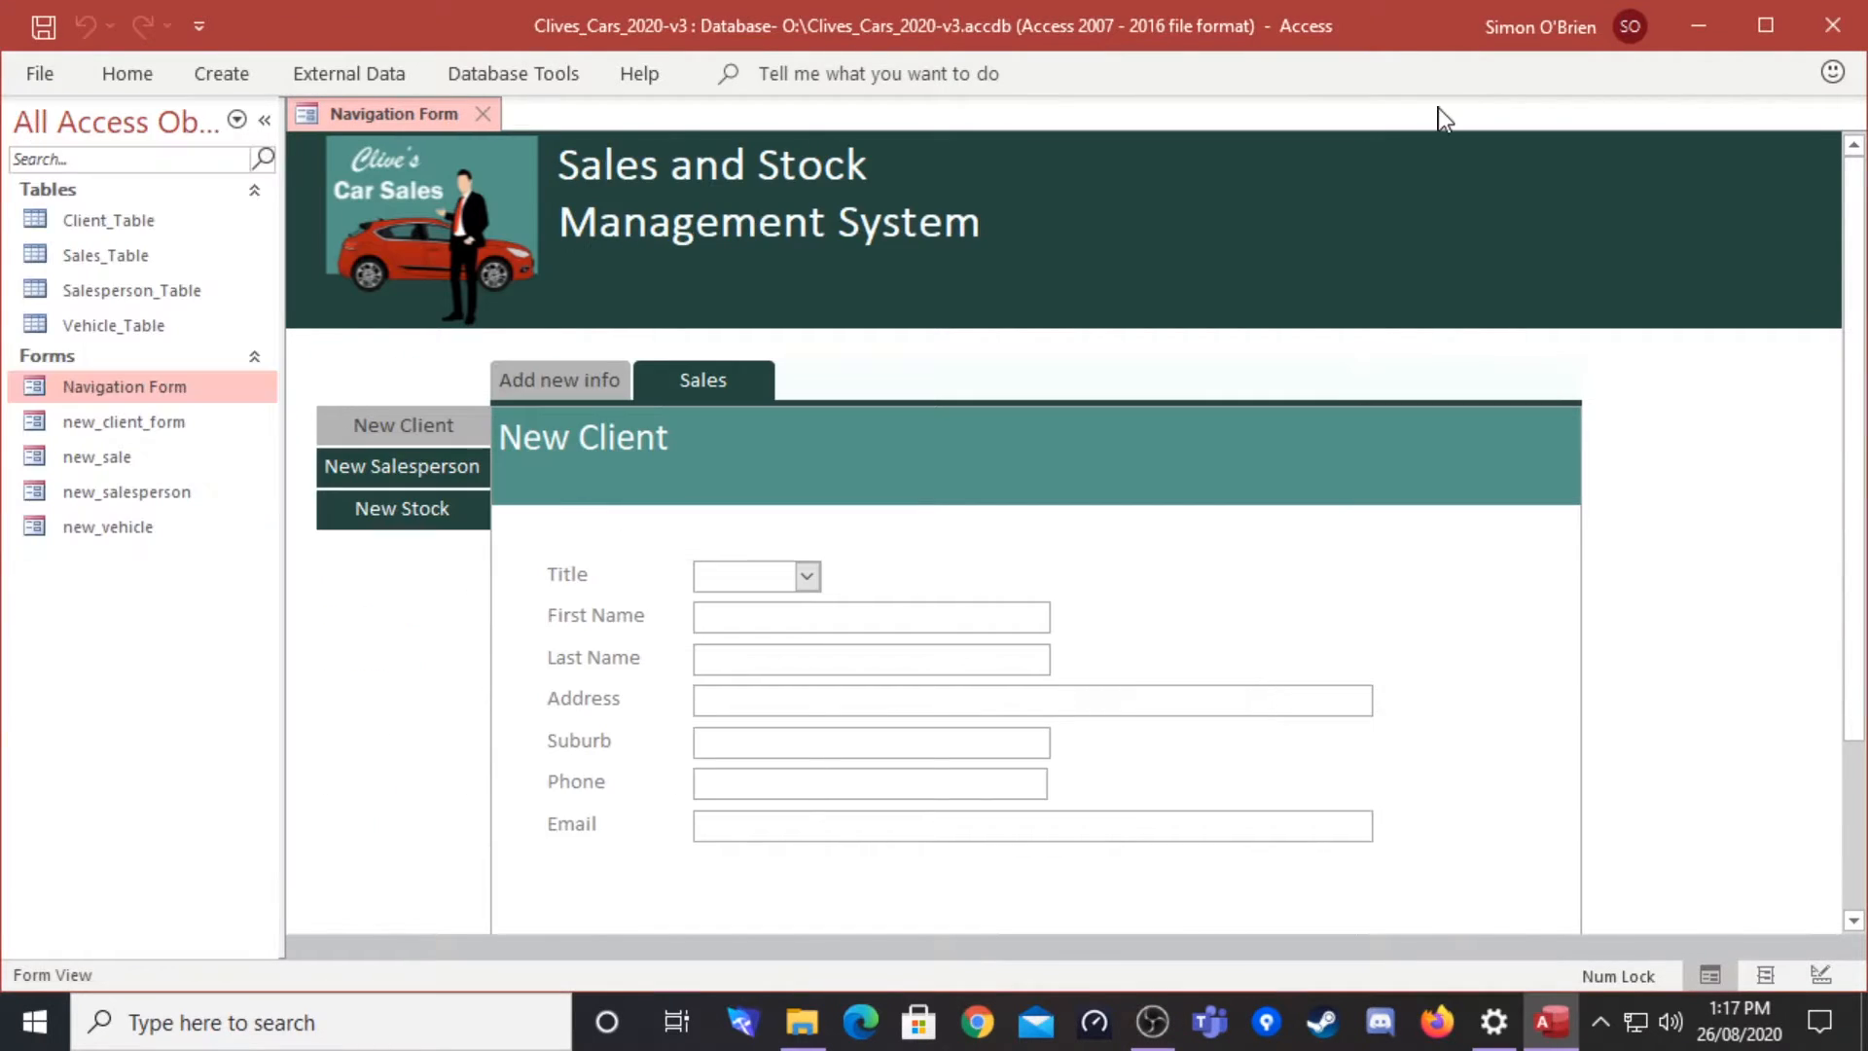
pyautogui.click(127, 74)
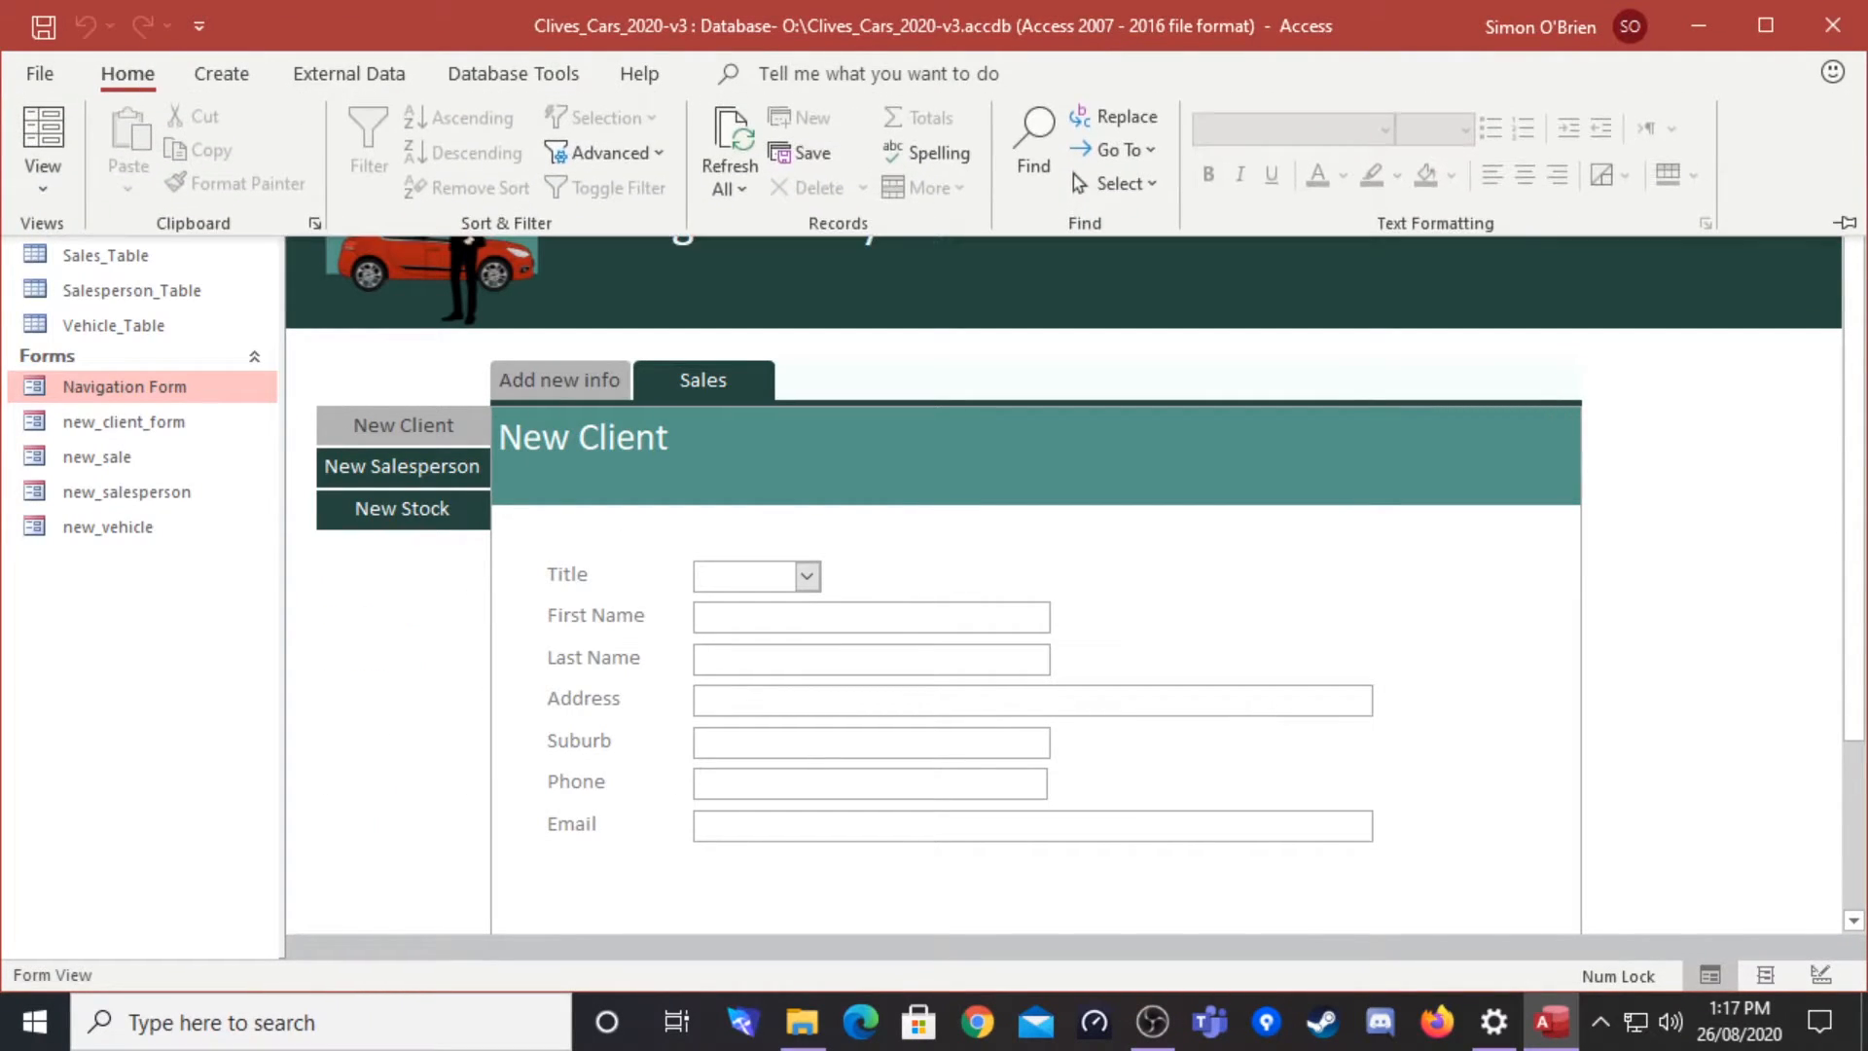
pyautogui.click(1846, 223)
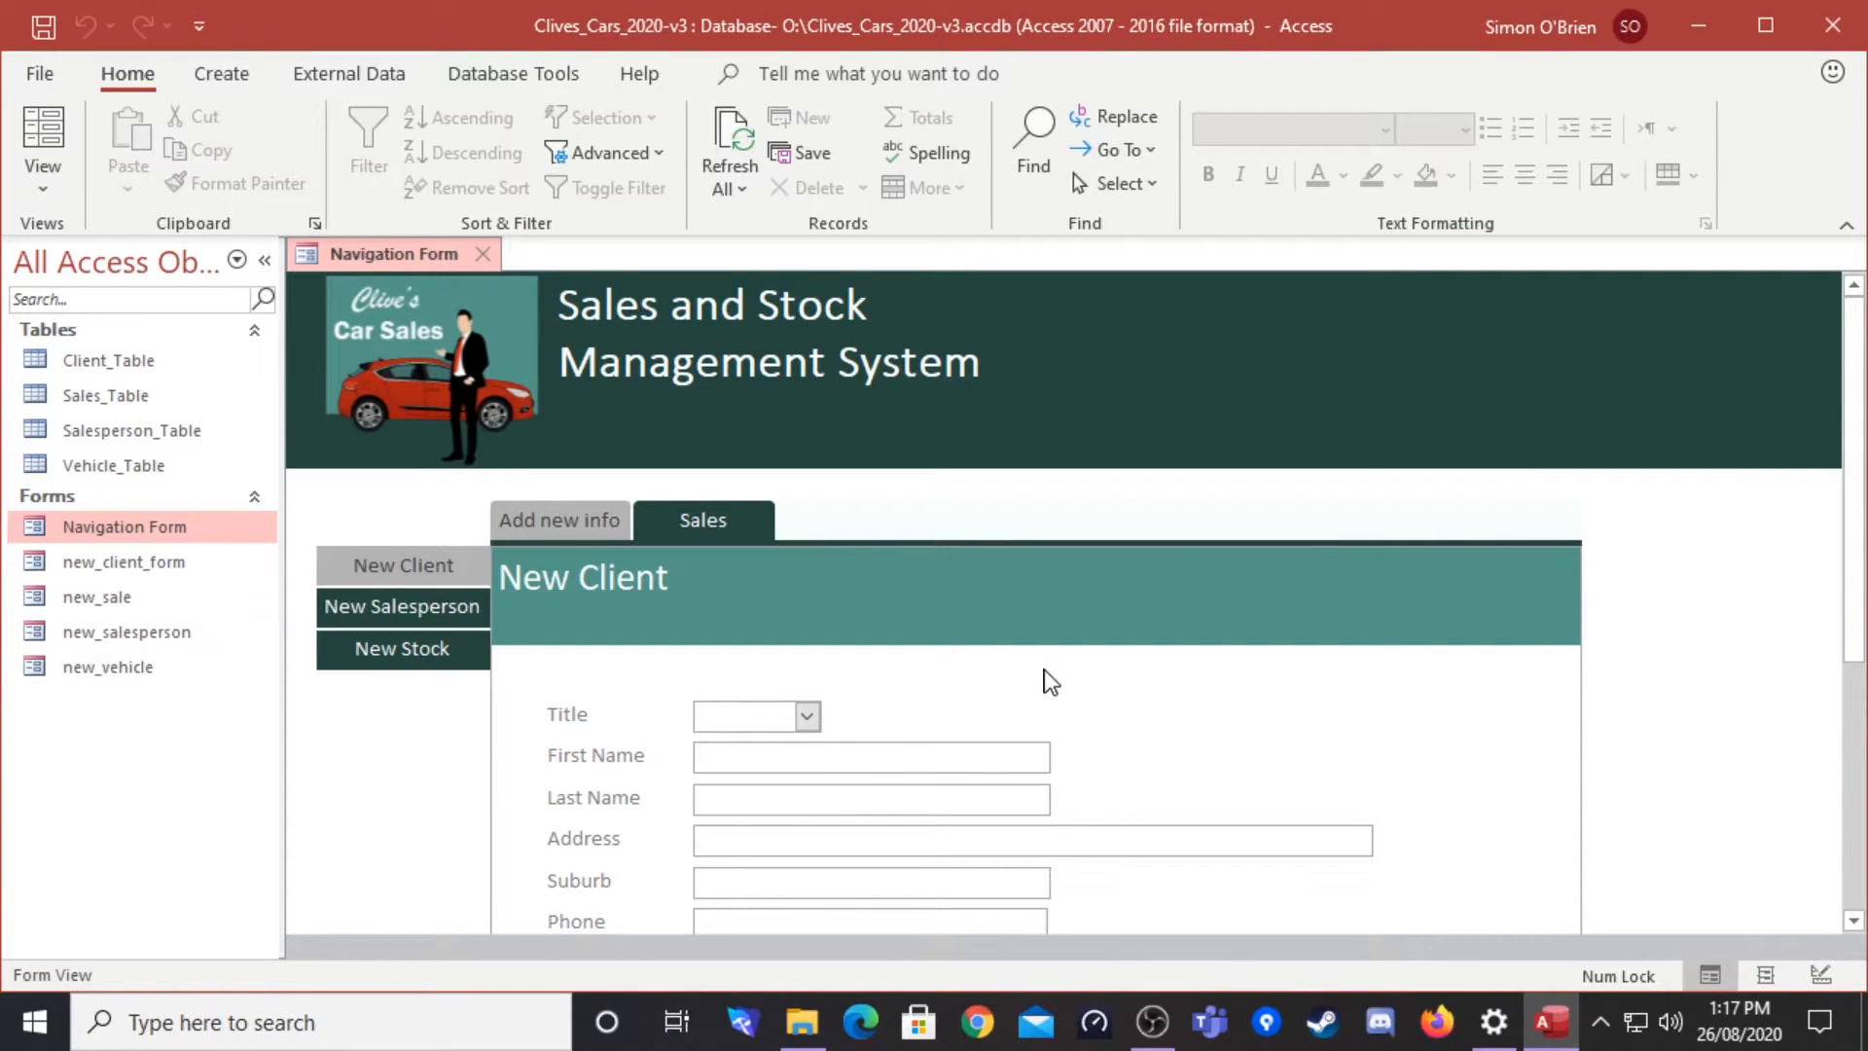
pyautogui.click(43, 185)
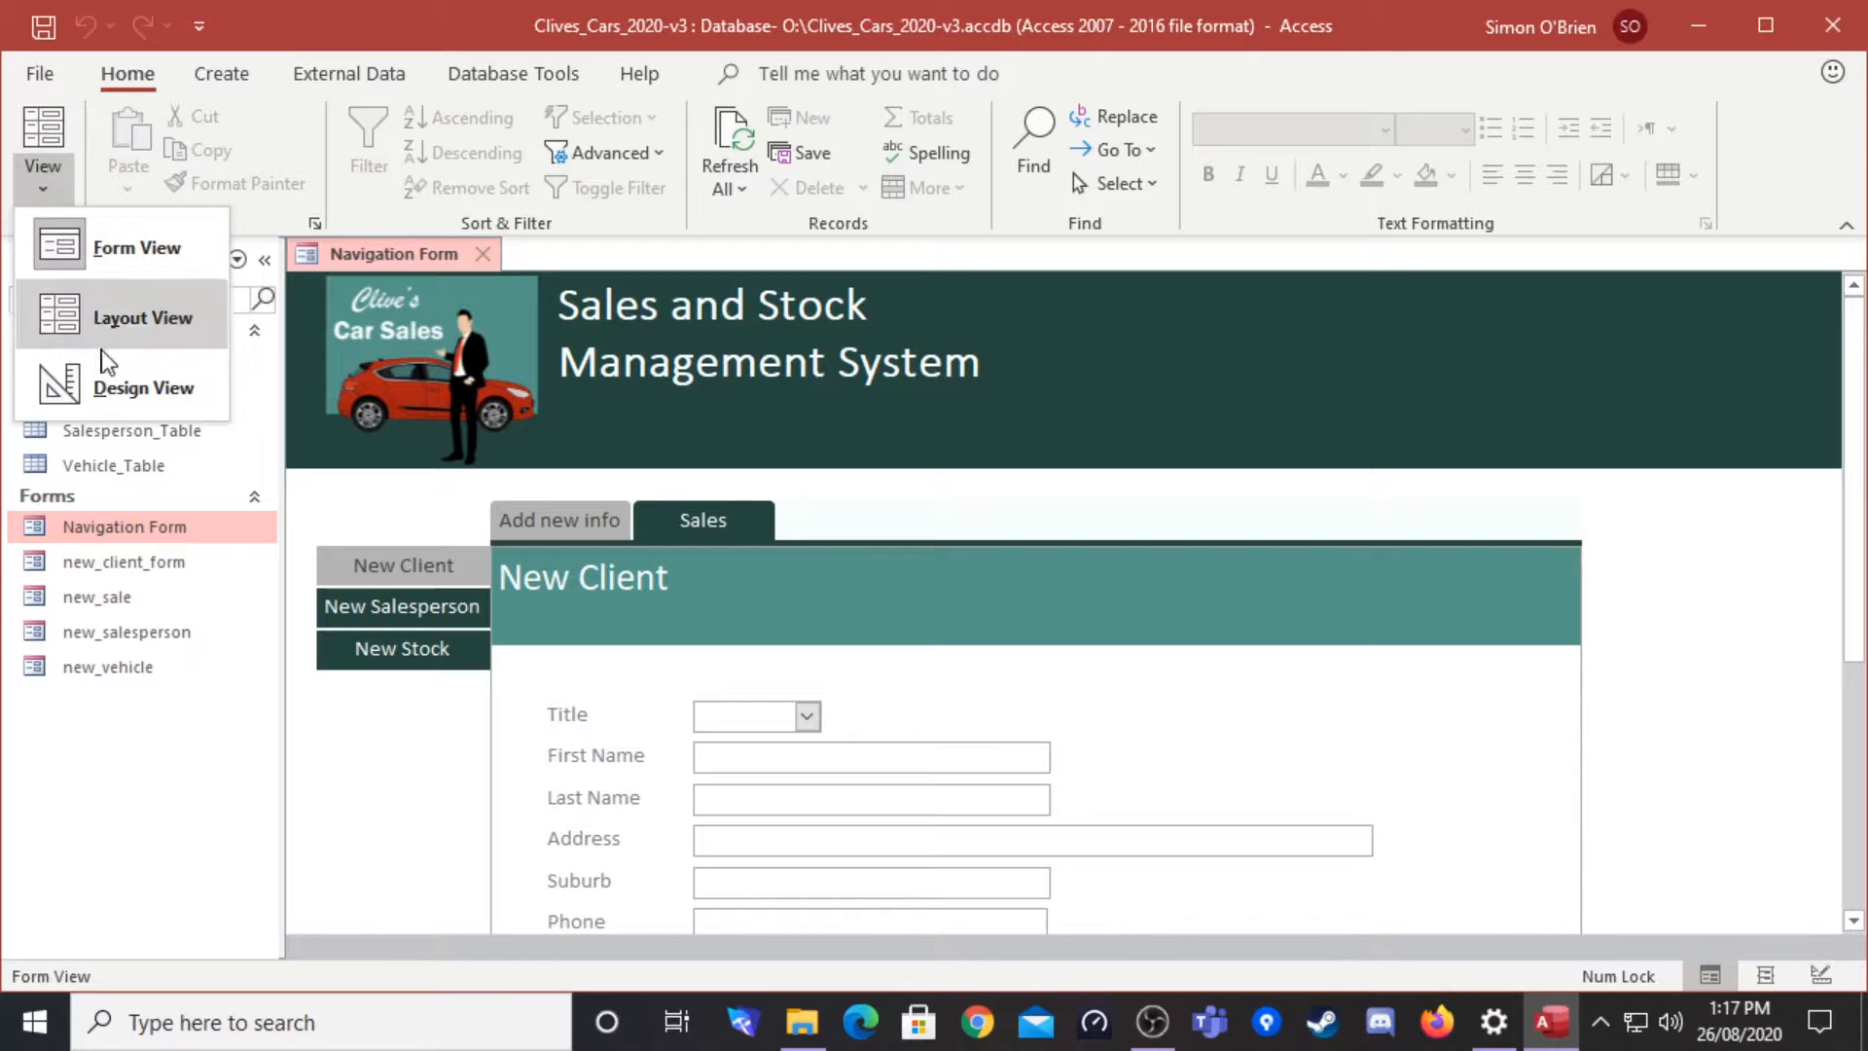
pyautogui.click(125, 384)
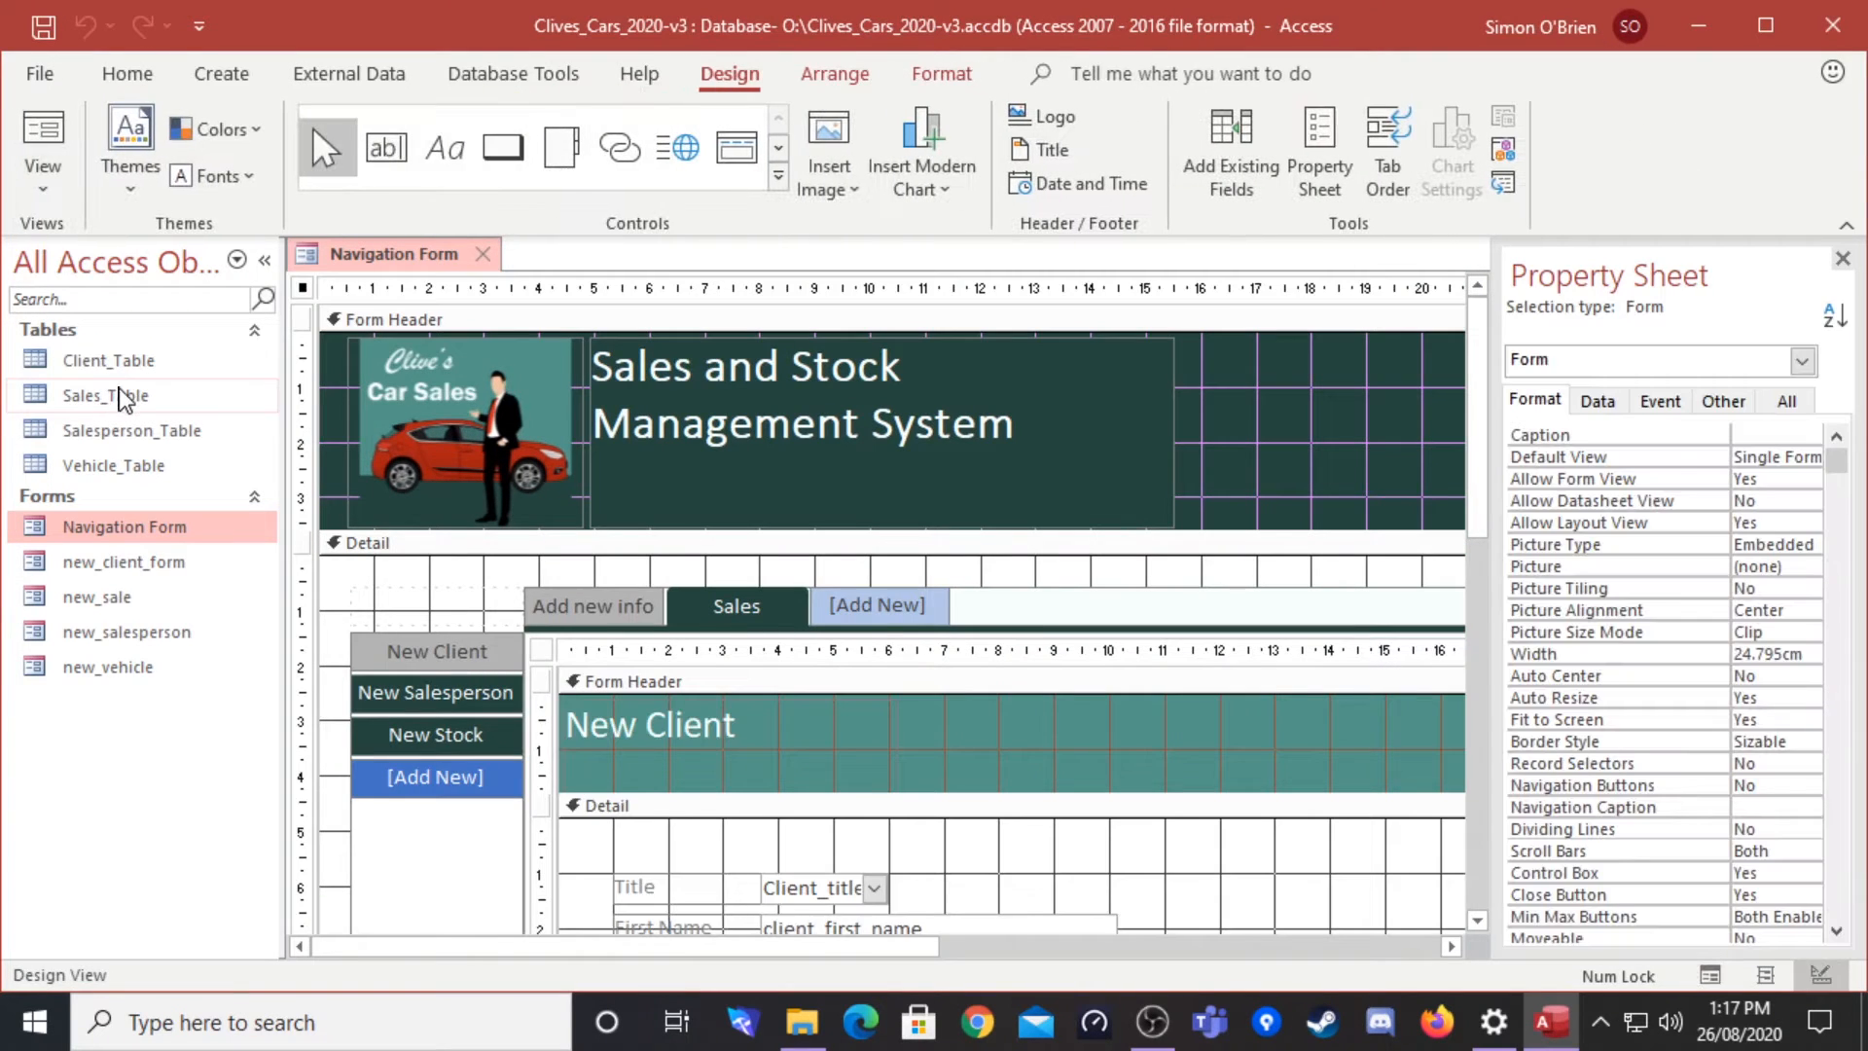
# Step: Examine the properties of the navigation form's header section and of its Sales and Stock Management System title label
pyautogui.click(1388, 445)
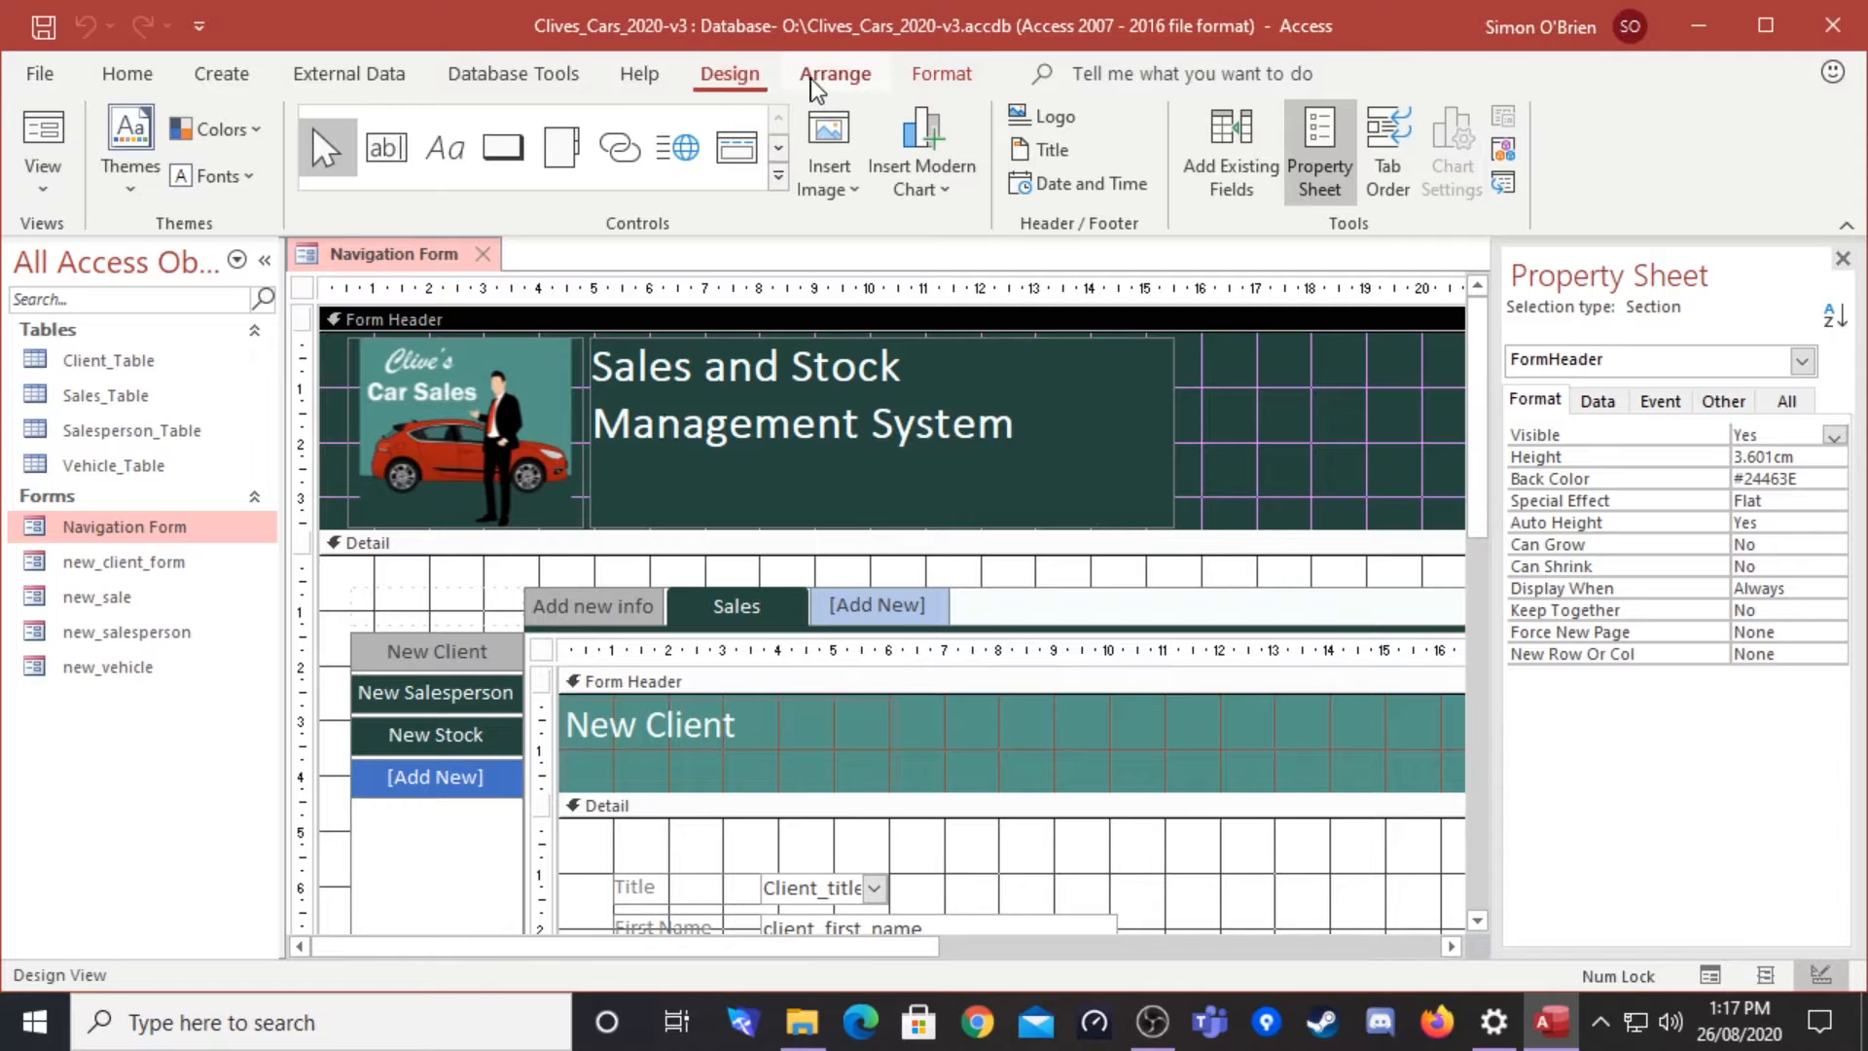
pyautogui.click(1319, 156)
pyautogui.click(1318, 136)
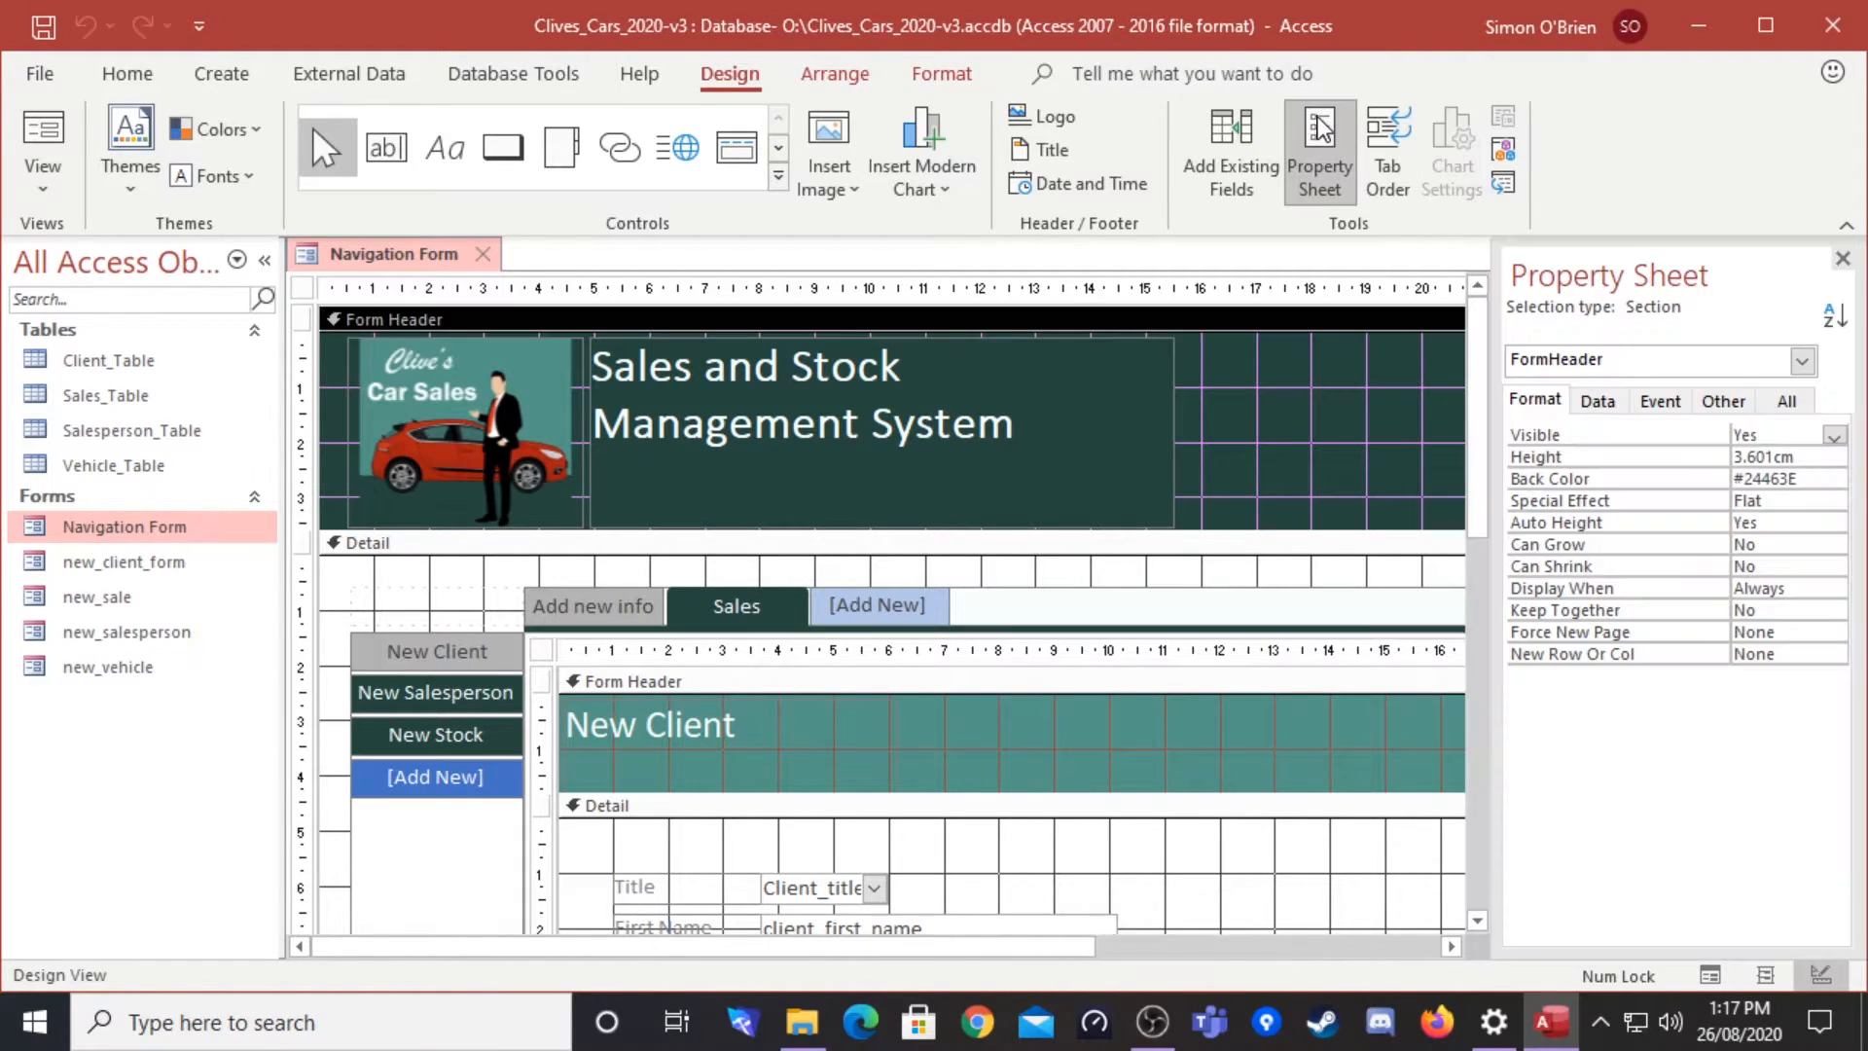
pyautogui.click(1247, 382)
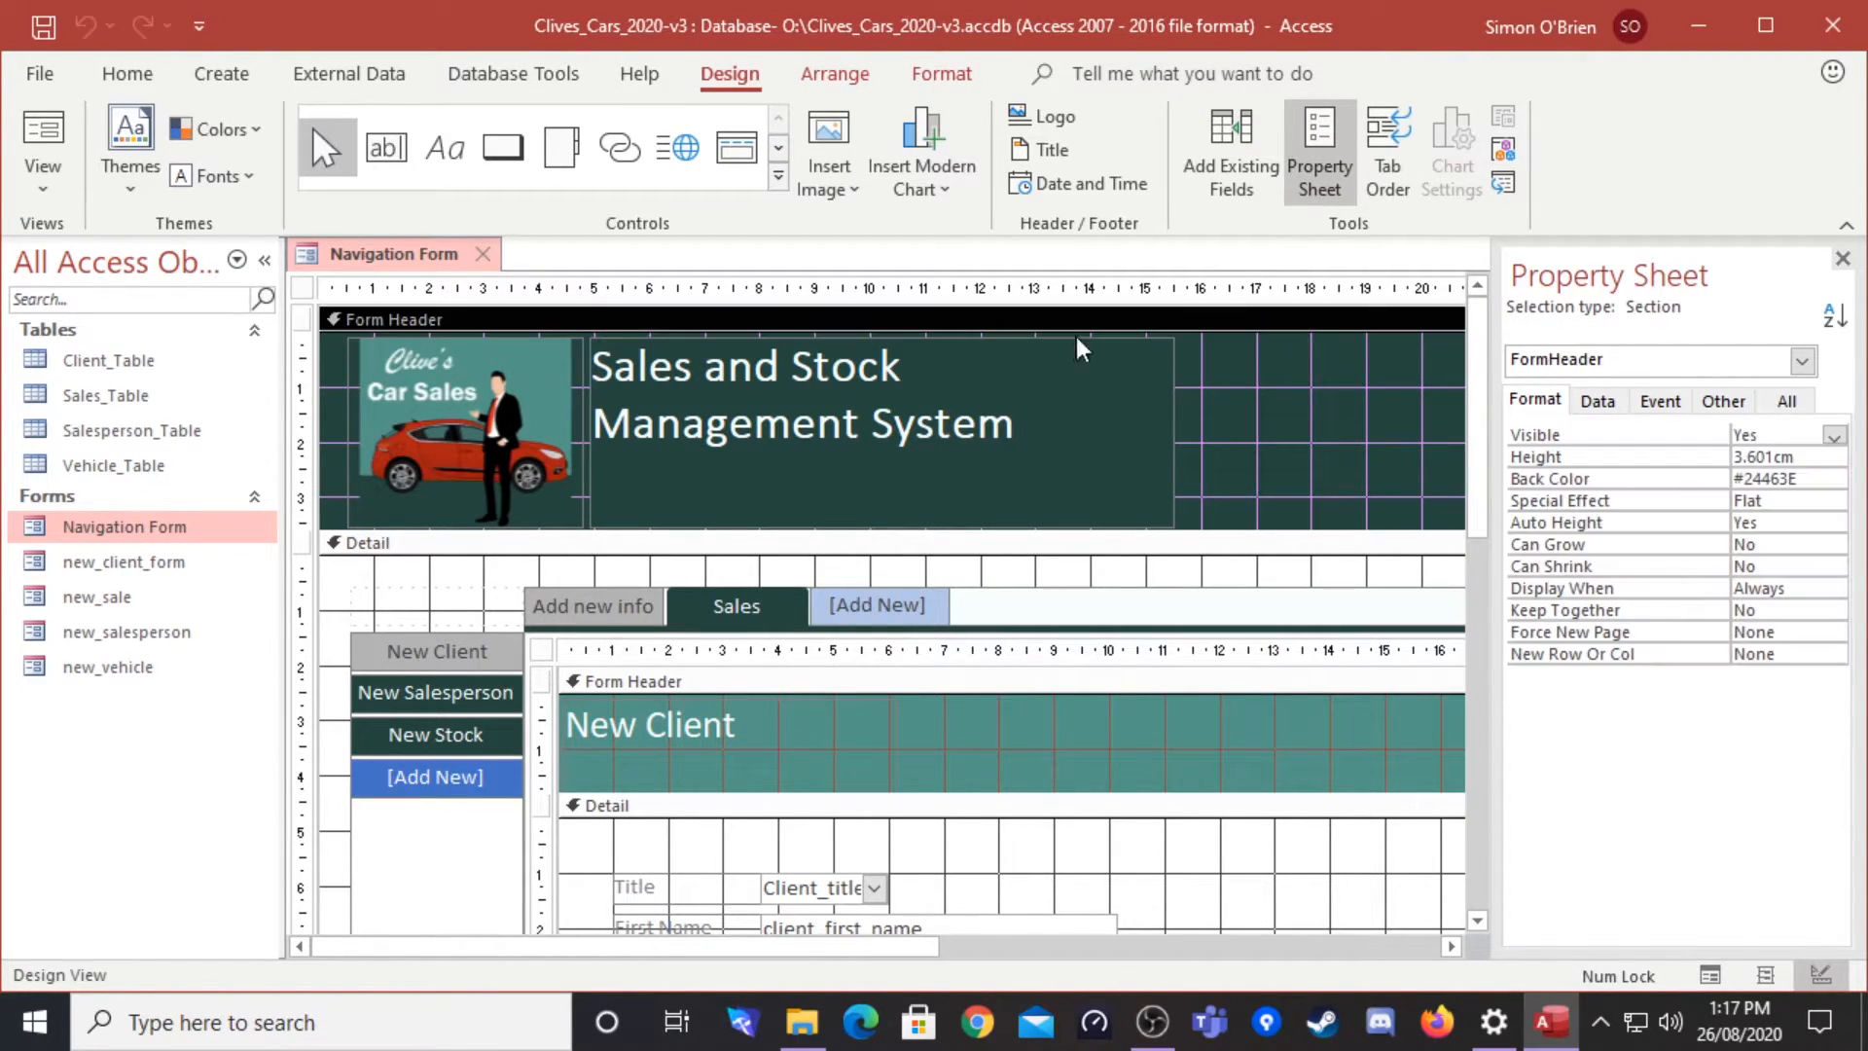
pyautogui.click(1242, 463)
pyautogui.click(1006, 436)
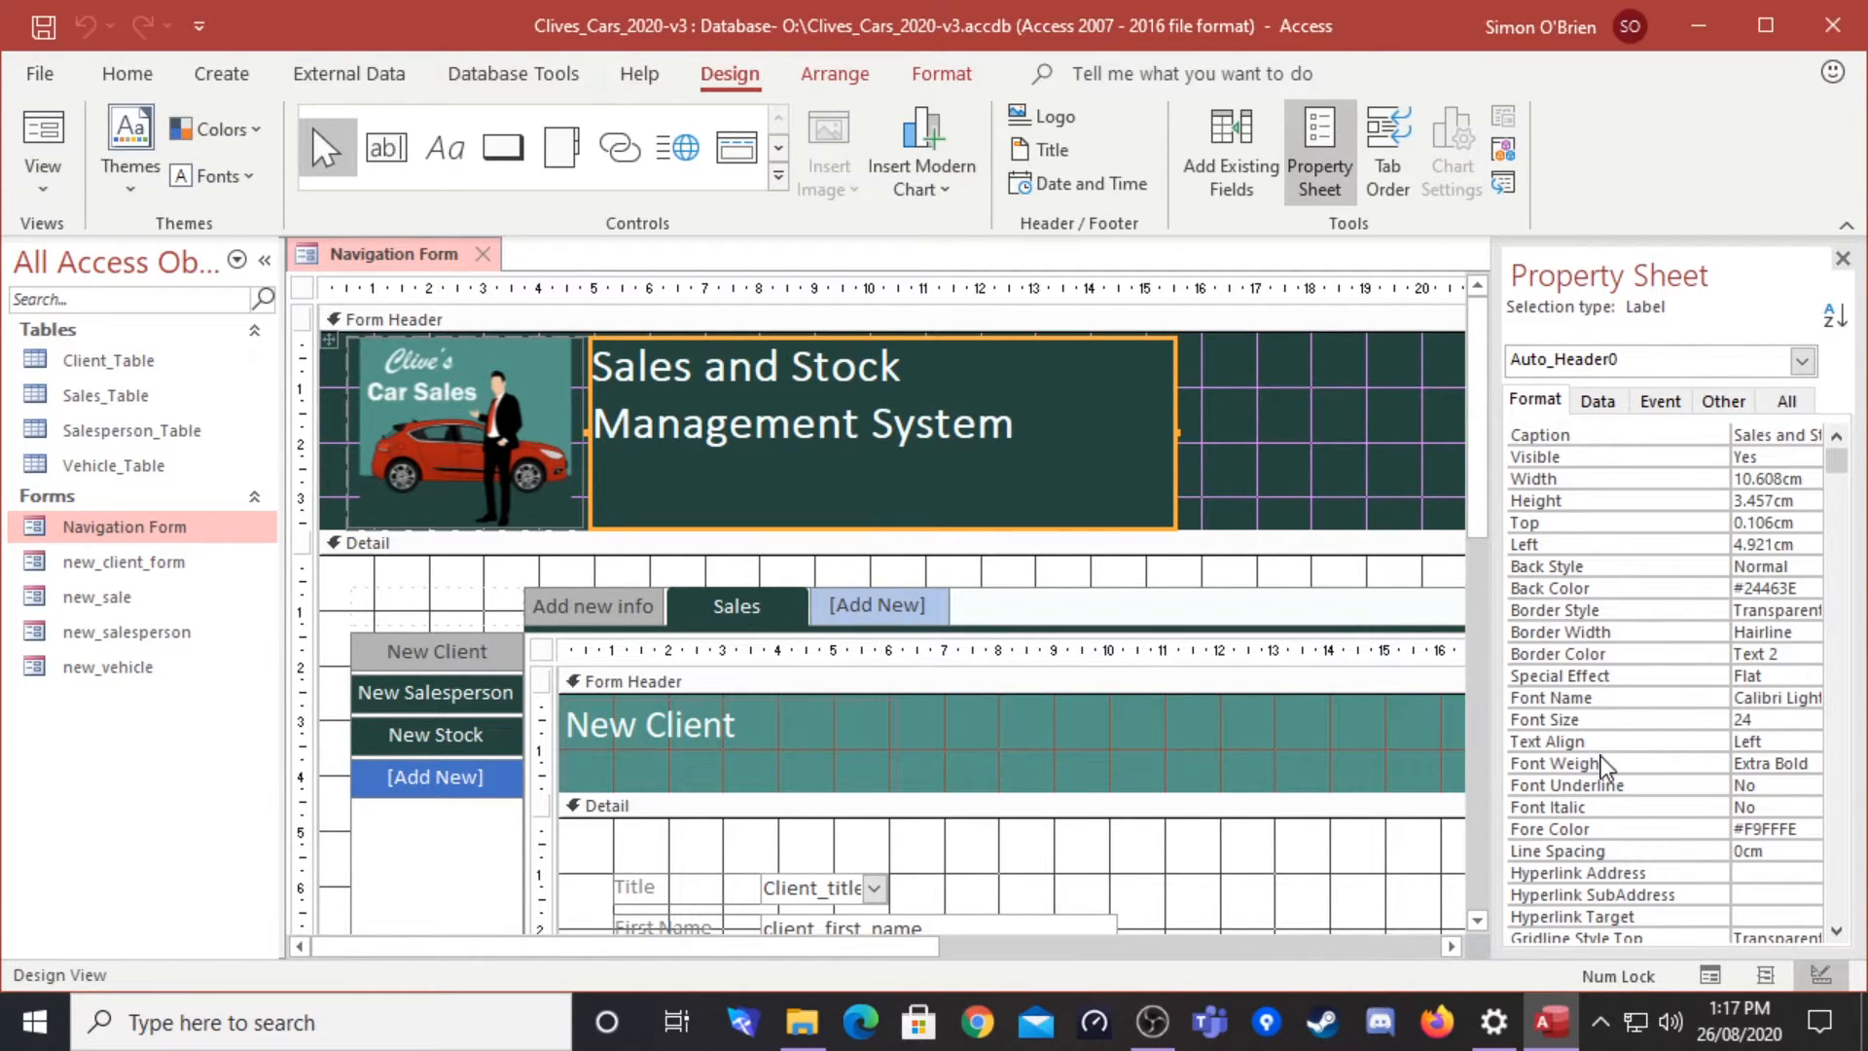
# Step: Widen the property sheet and examine the title label's font and colour properties, including its Fore Color
pyautogui.scroll(-1, 1605, 769)
pyautogui.scroll(-1, 1625, 773)
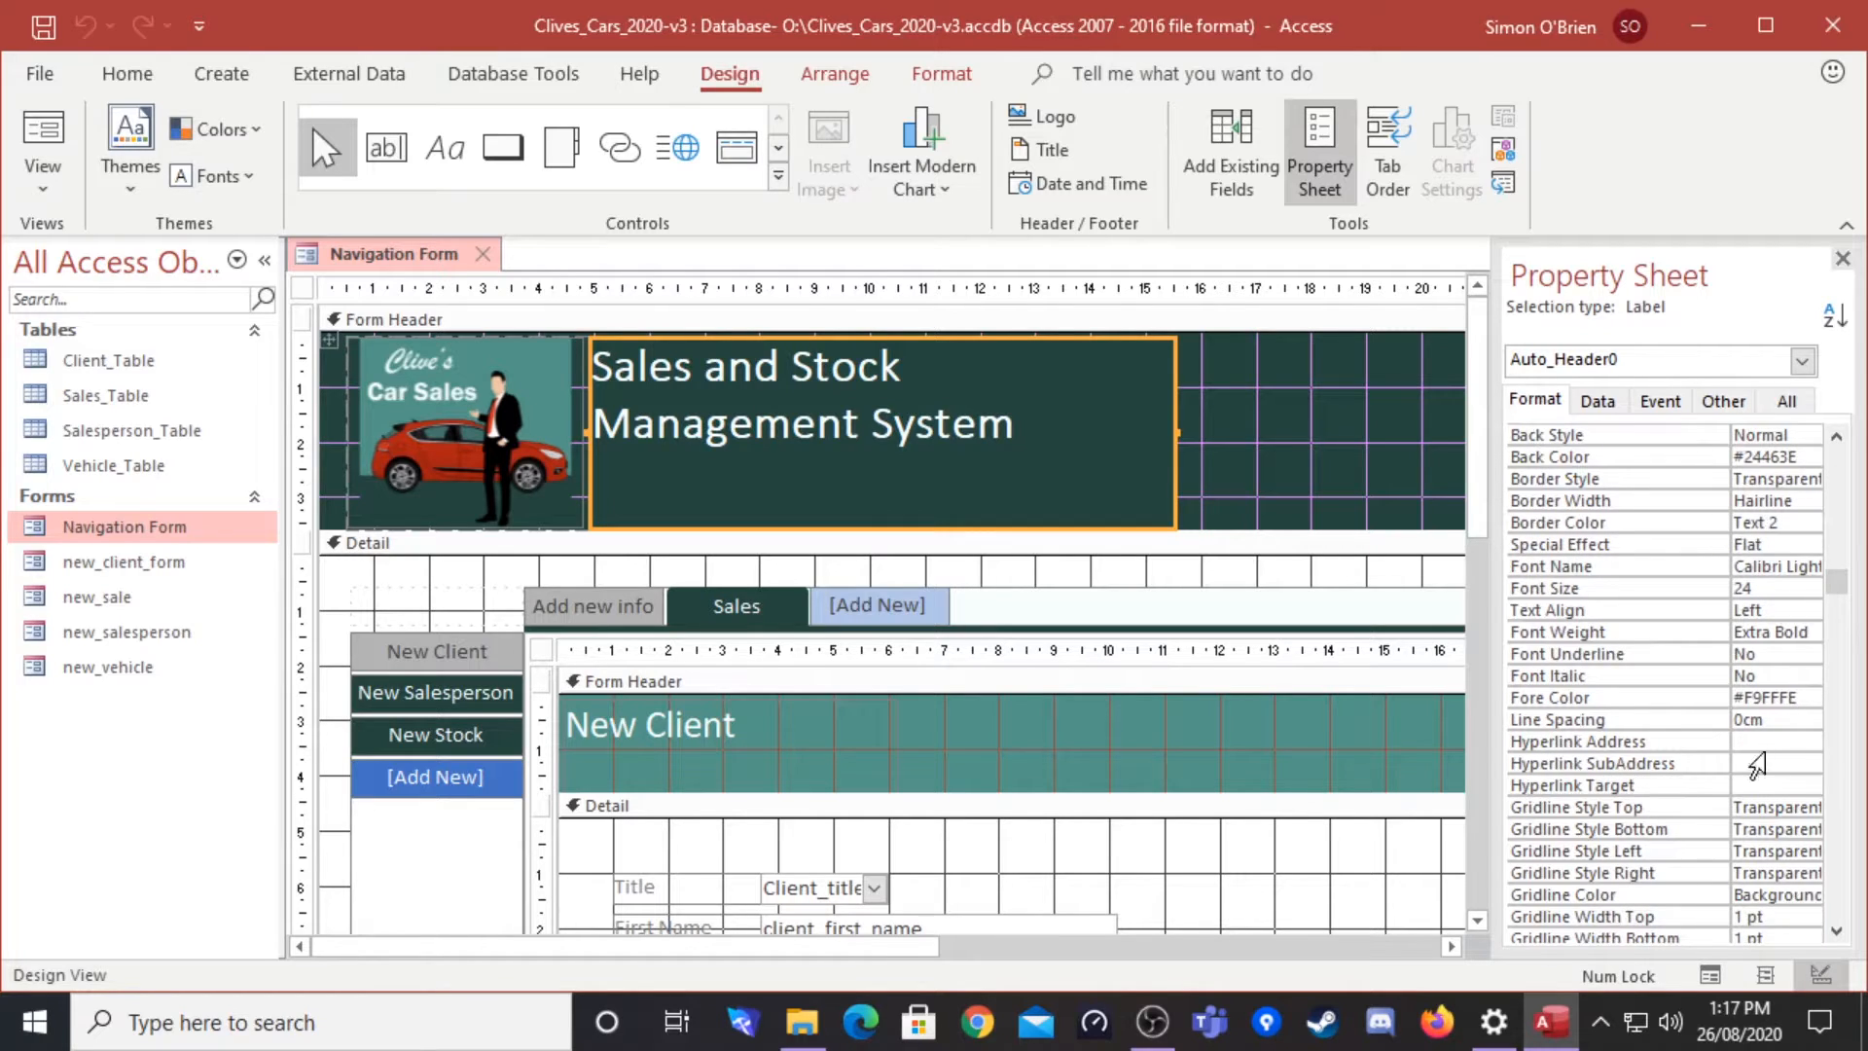
pyautogui.moveTo(1494, 653); pyautogui.dragTo(1389, 672)
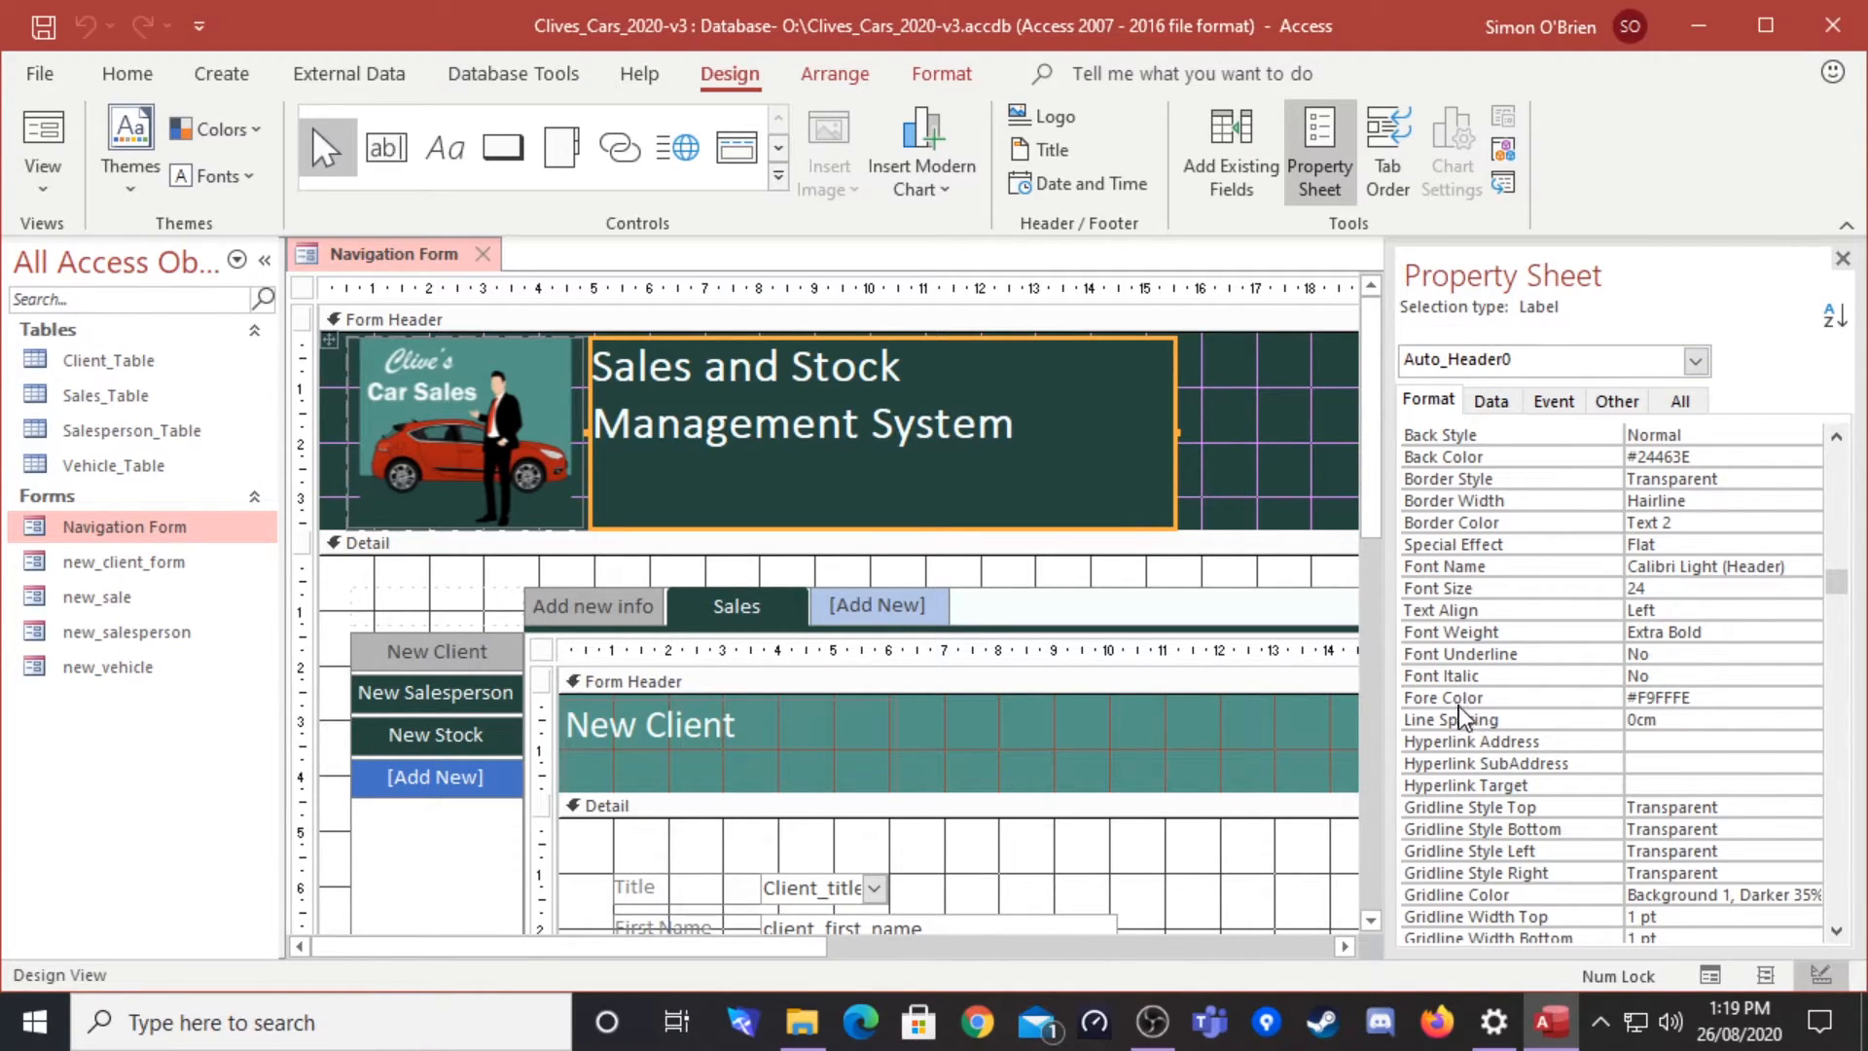
pyautogui.click(1434, 697)
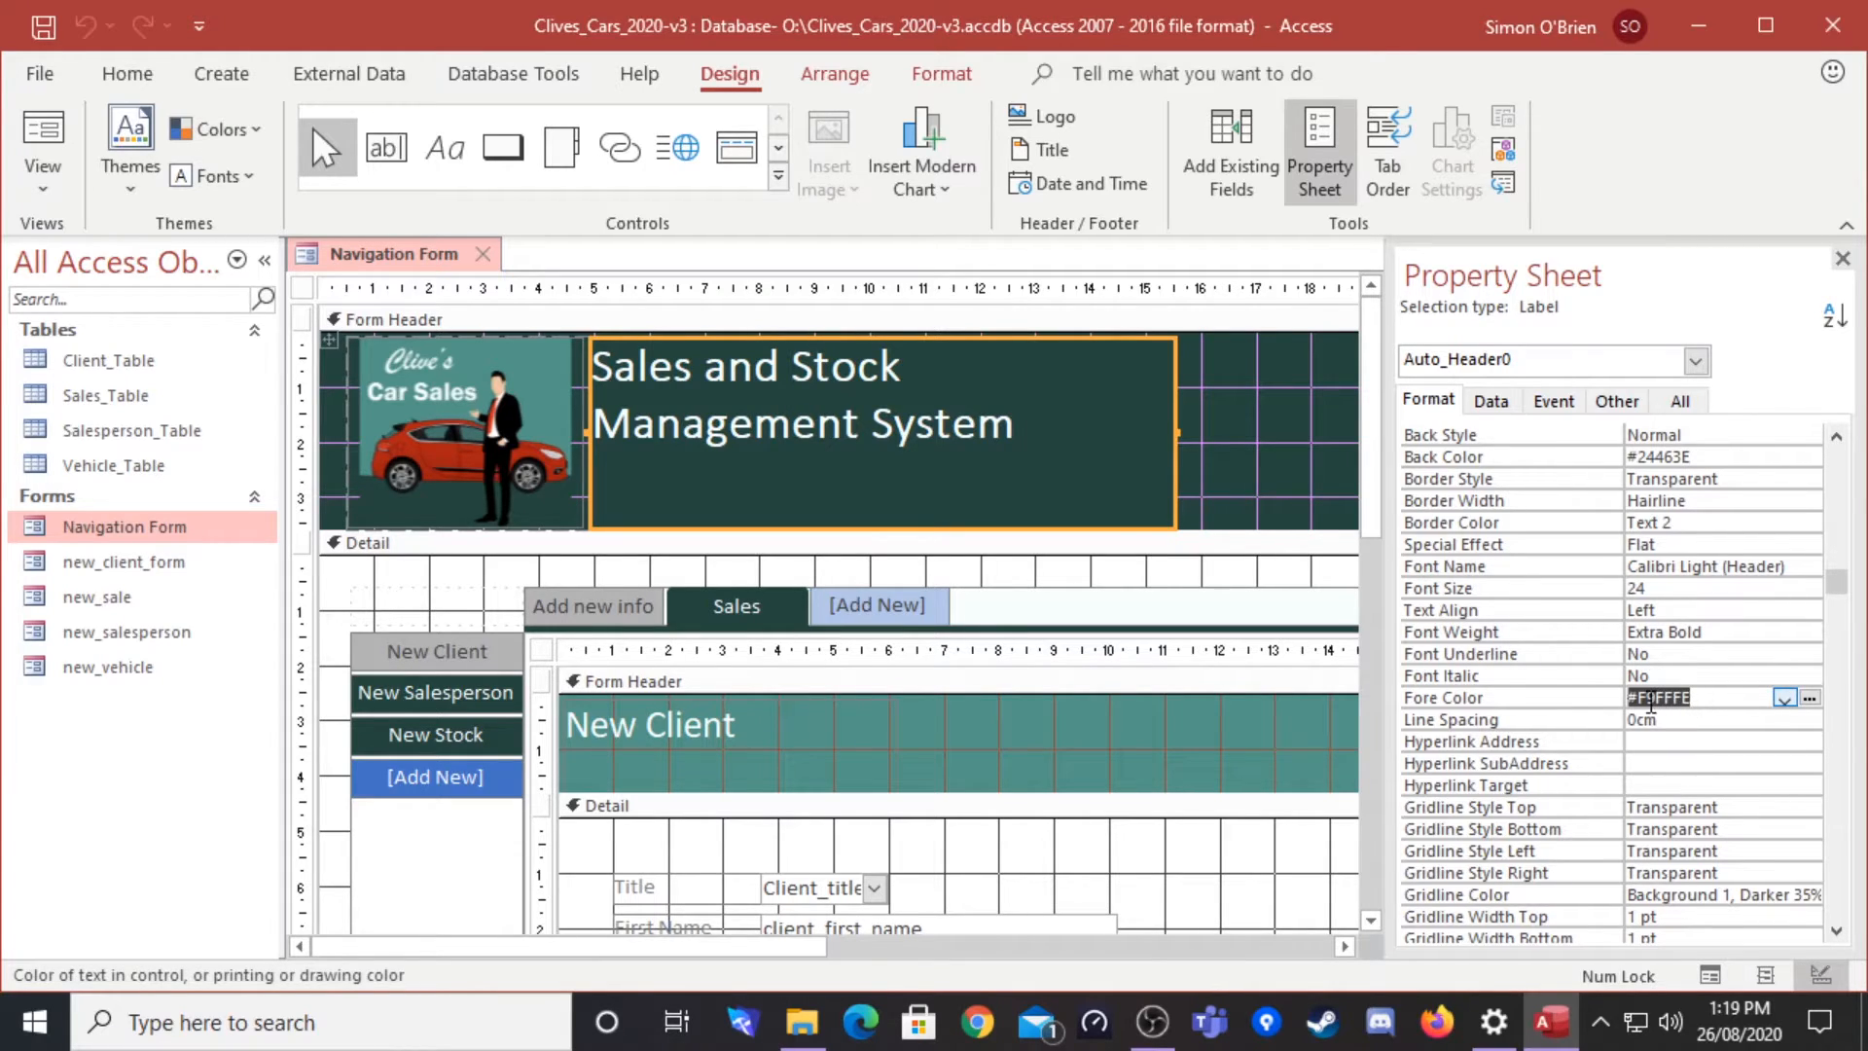
pyautogui.scroll(2, 1523, 749)
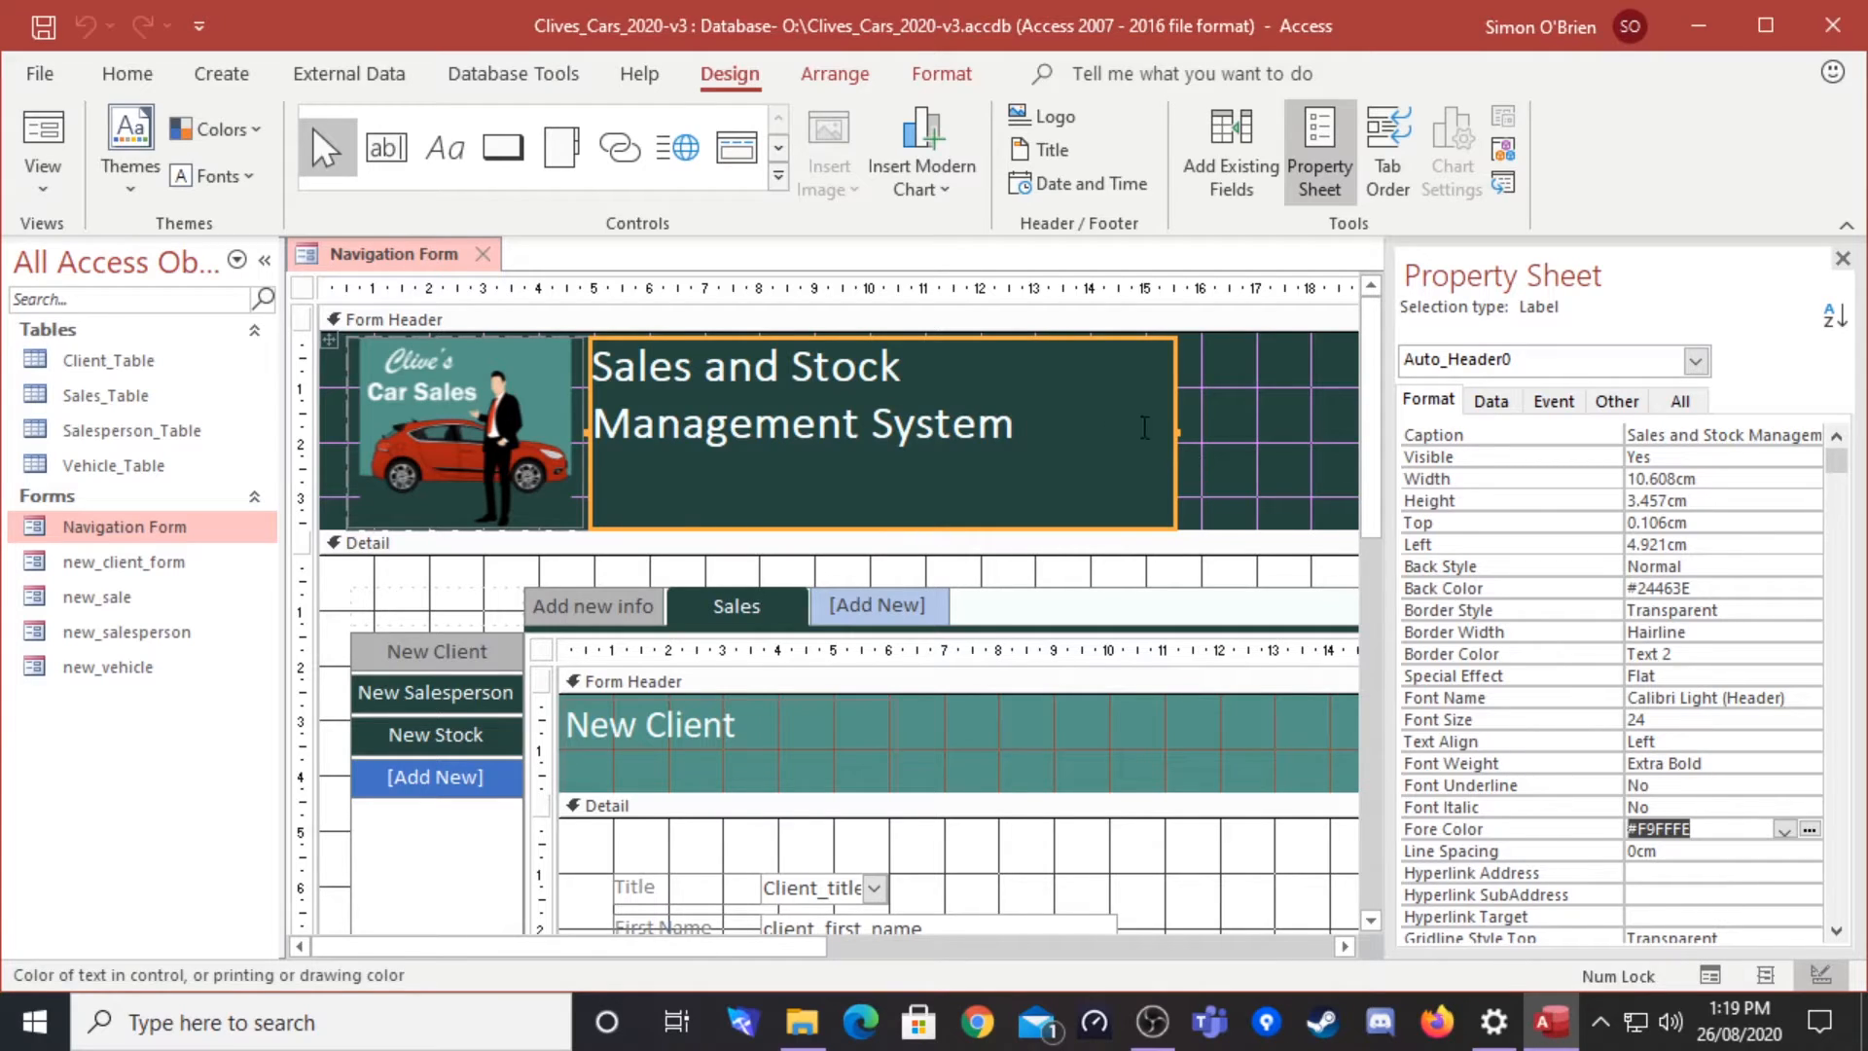
# Step: Open the title label's Back Color in the custom colour dialog and accept #24463E
pyautogui.click(1718, 589)
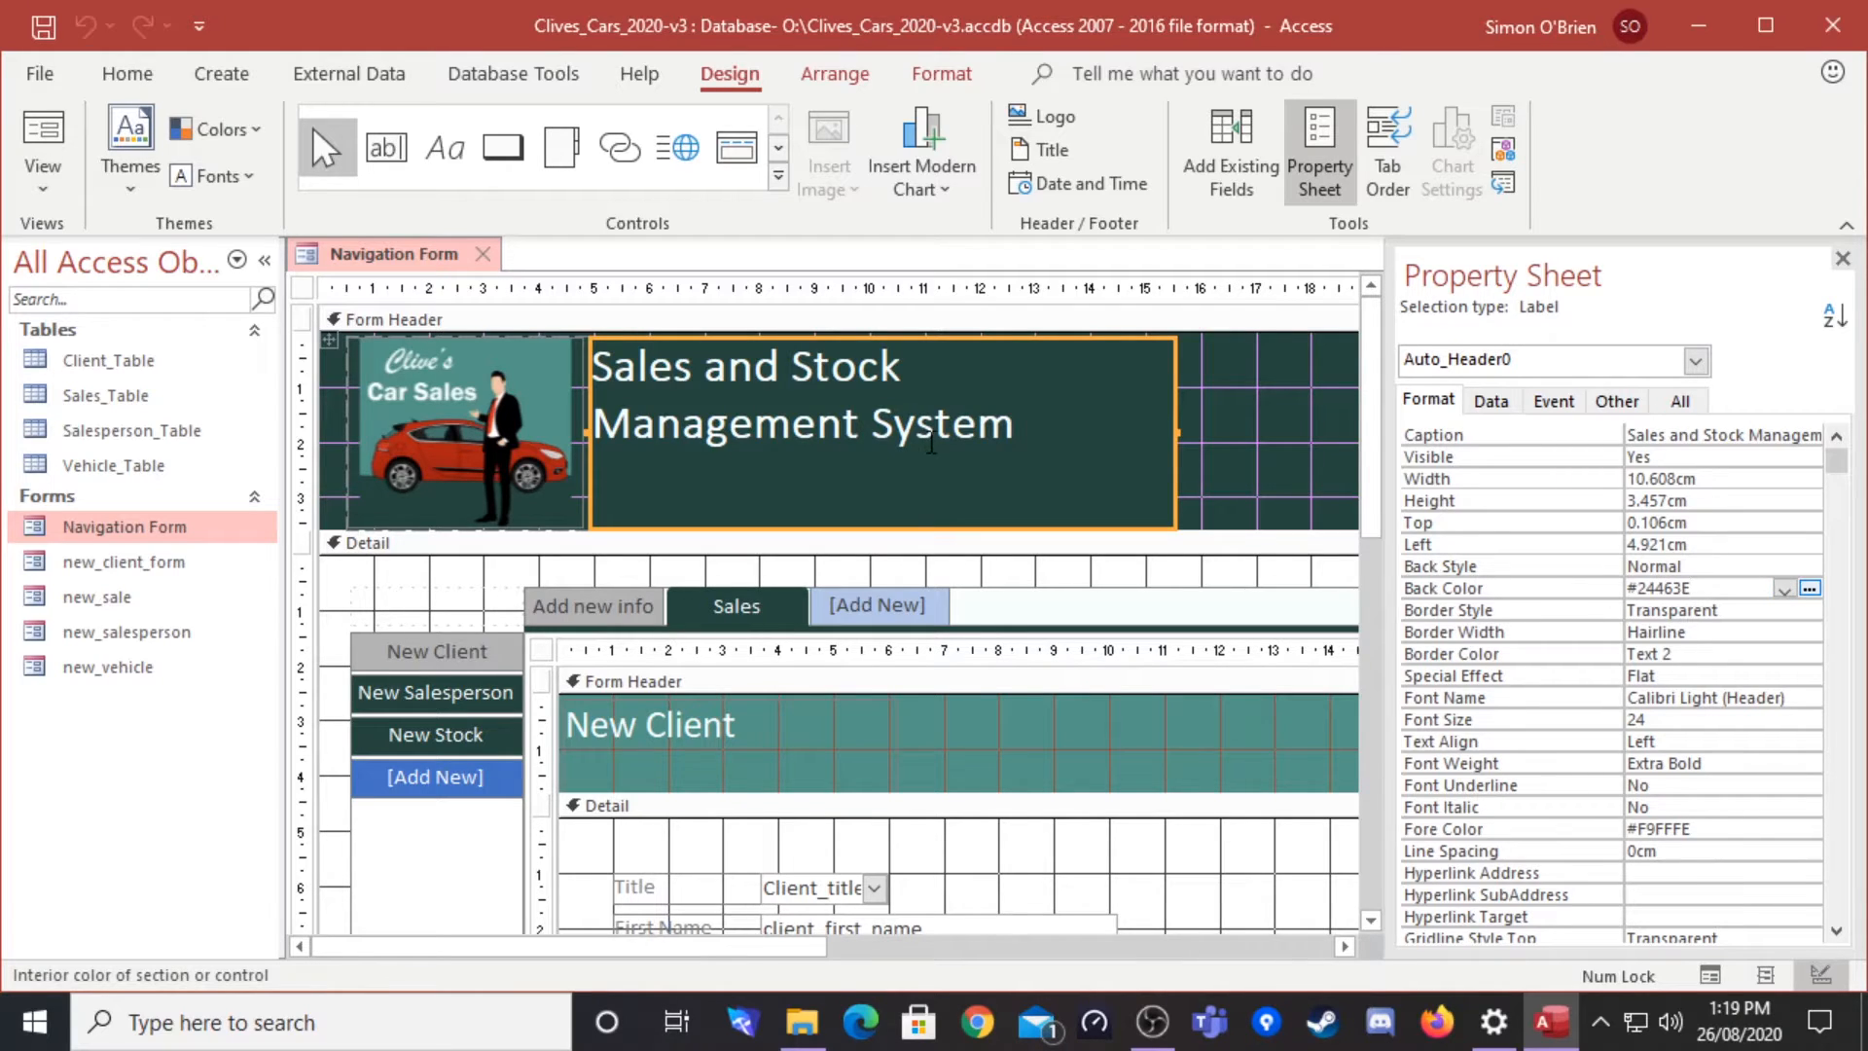
pyautogui.click(1810, 589)
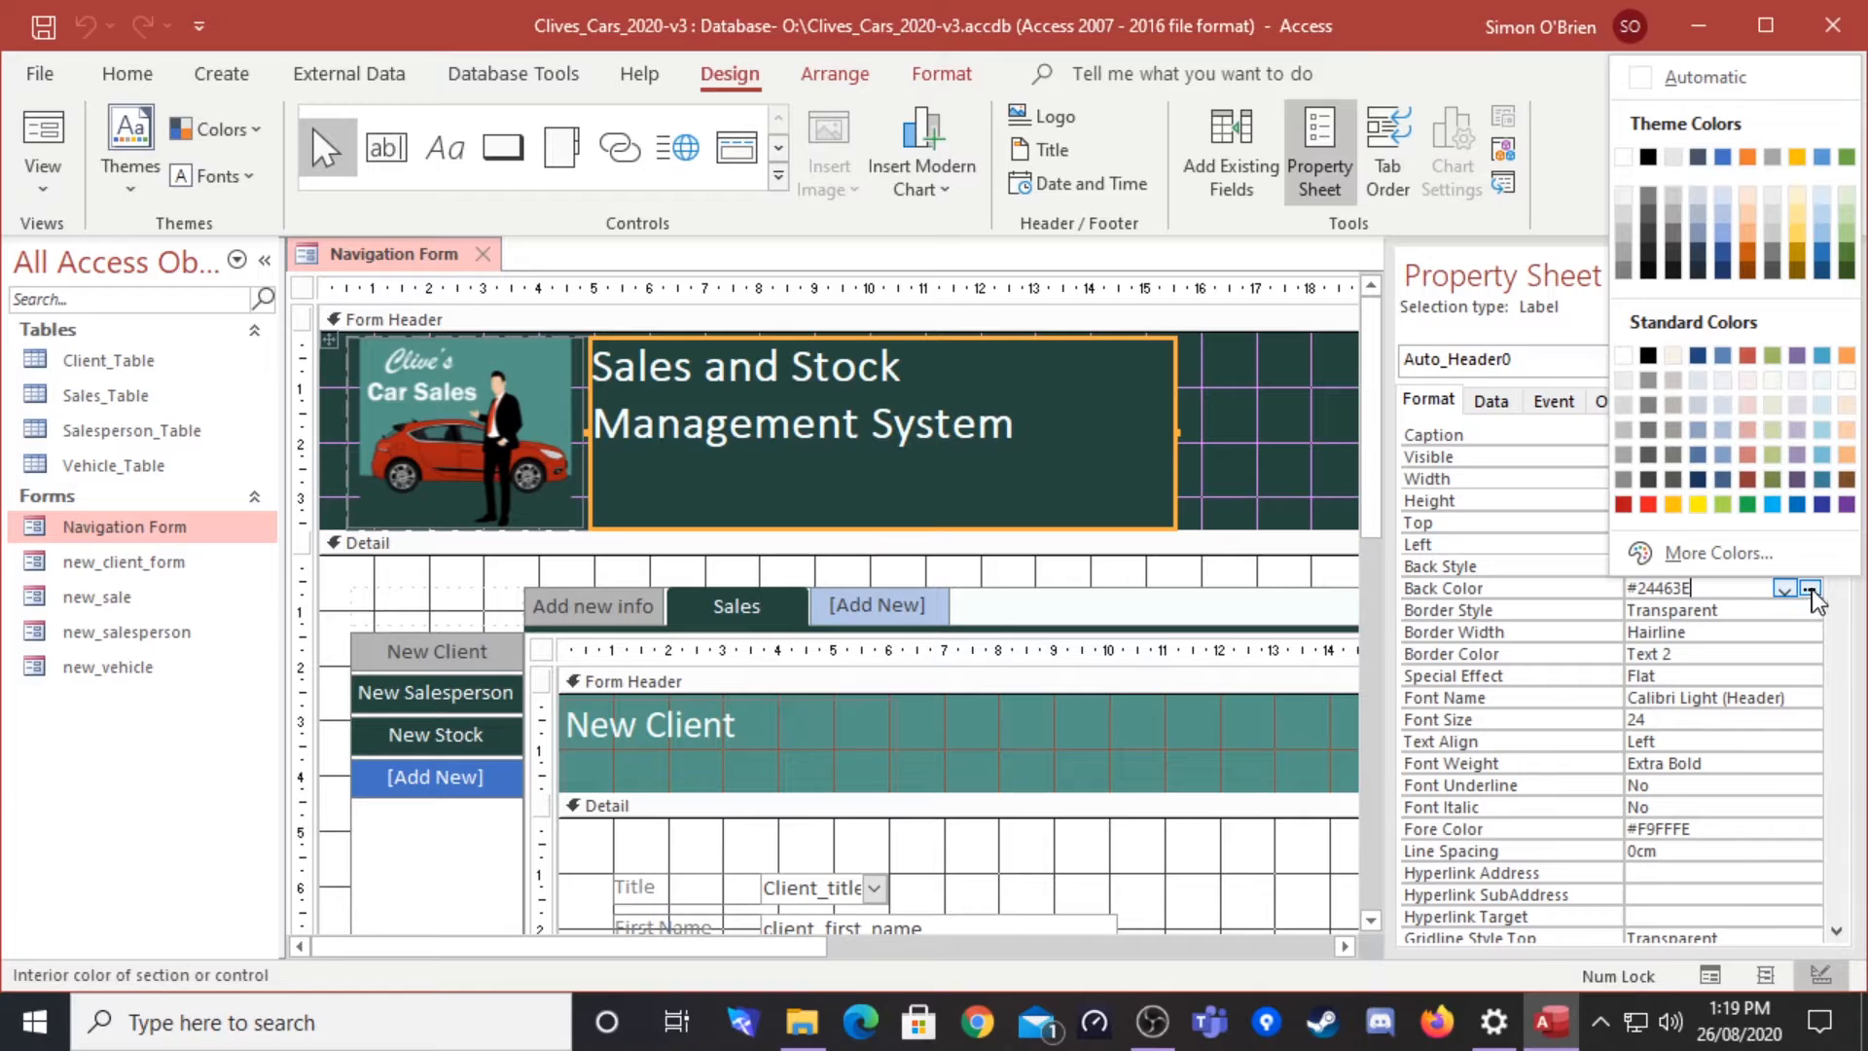
pyautogui.click(1718, 554)
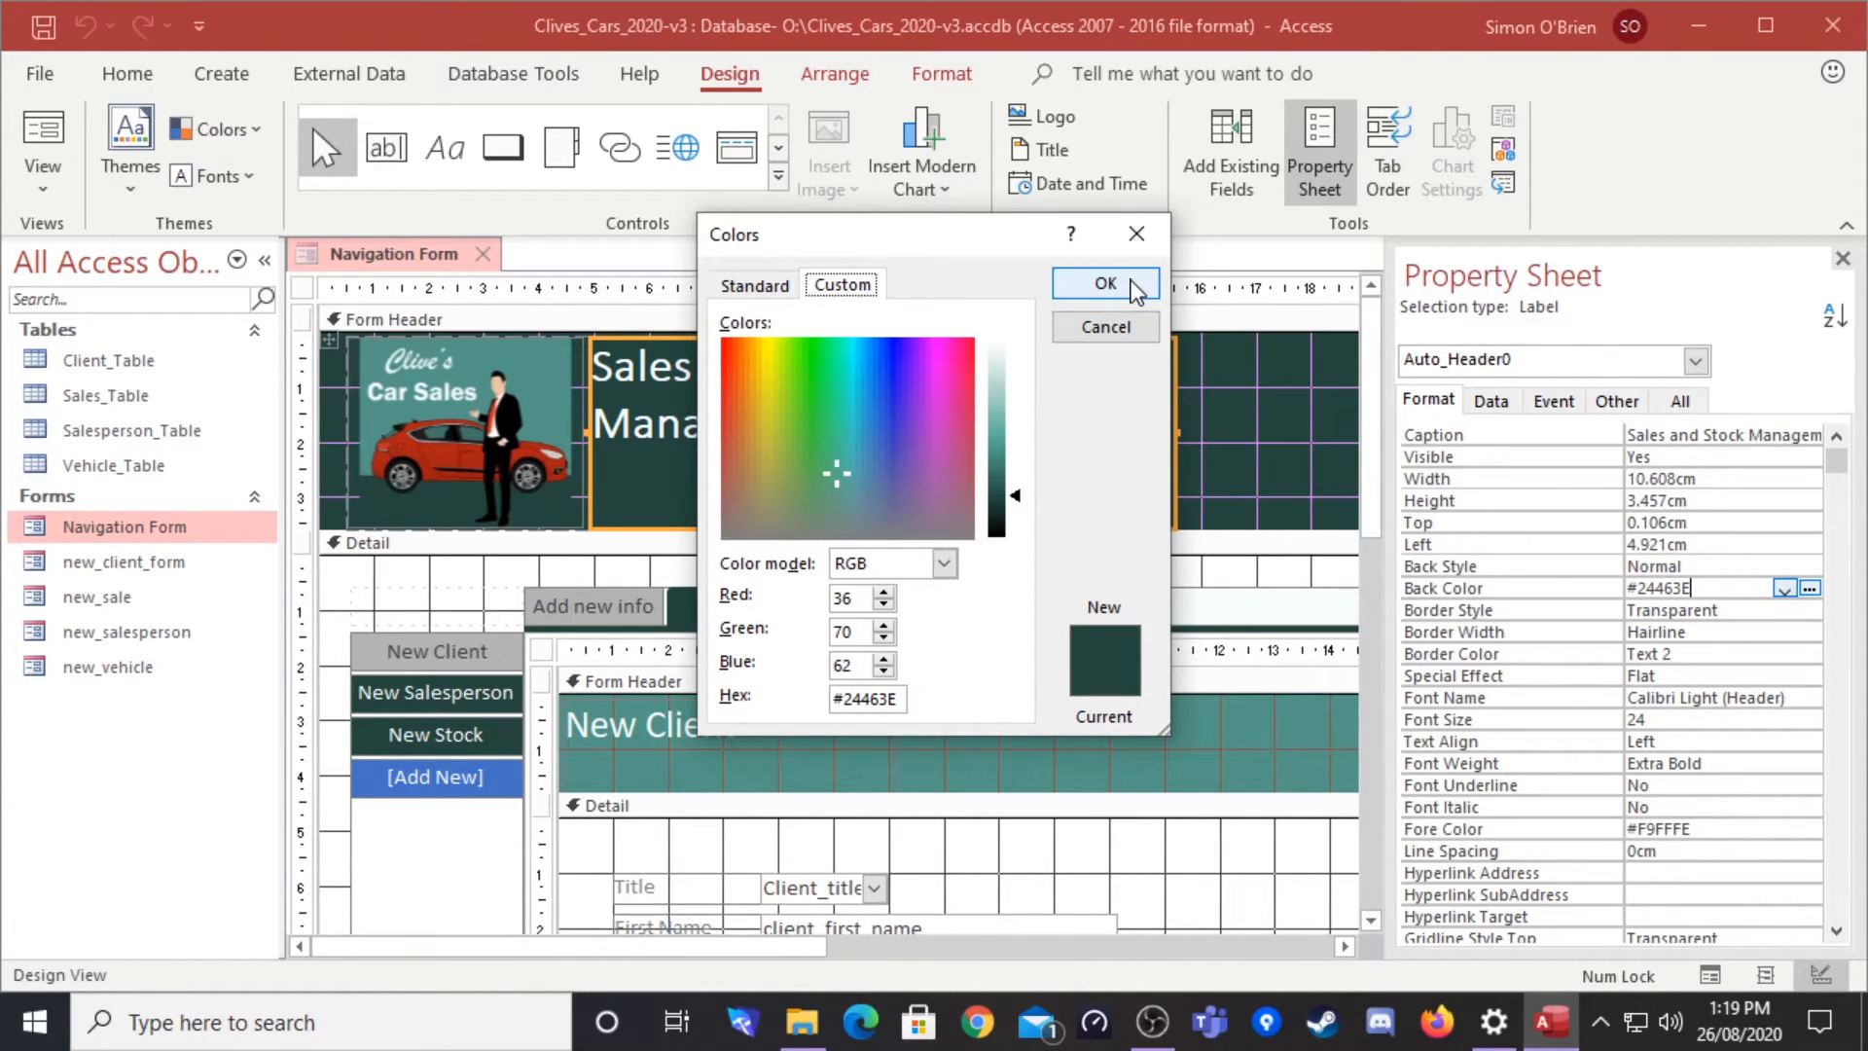
pyautogui.click(1133, 284)
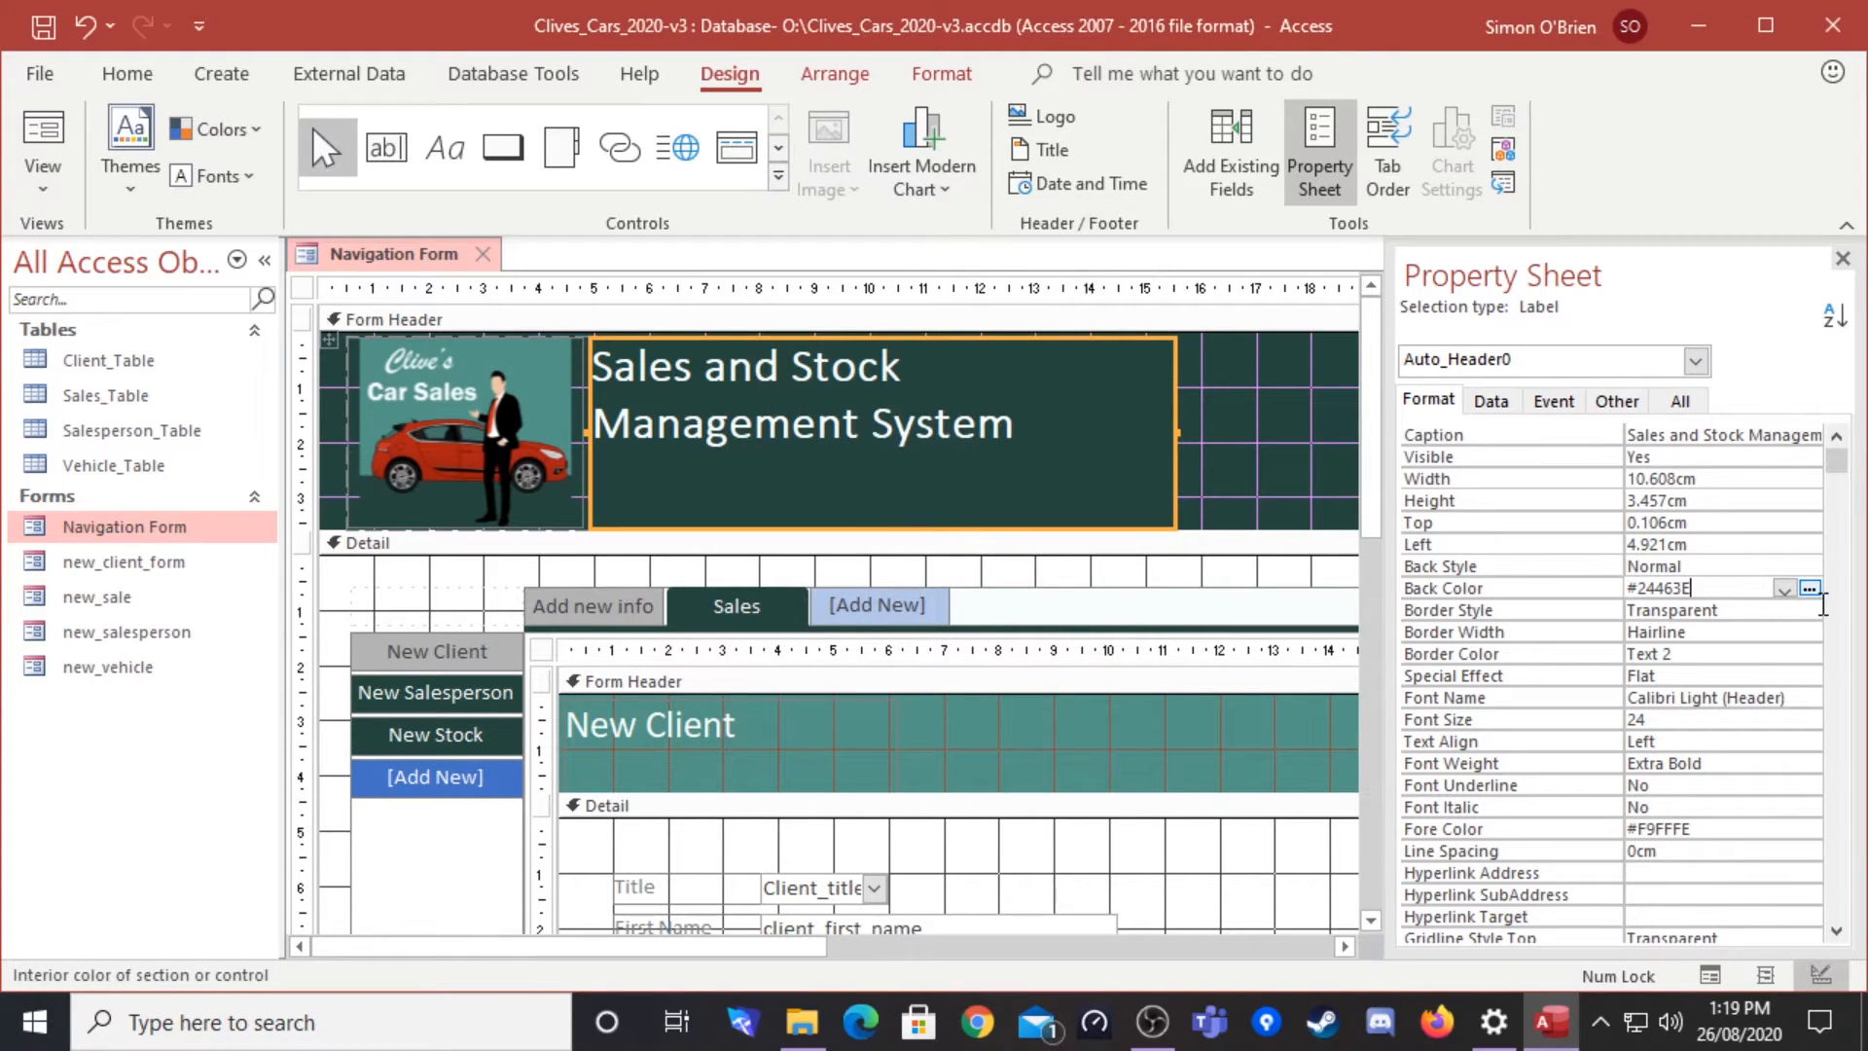
# Step: Examine the theme, standard and recent colours offered for the title label's Back Color, and close the palette
pyautogui.click(1784, 590)
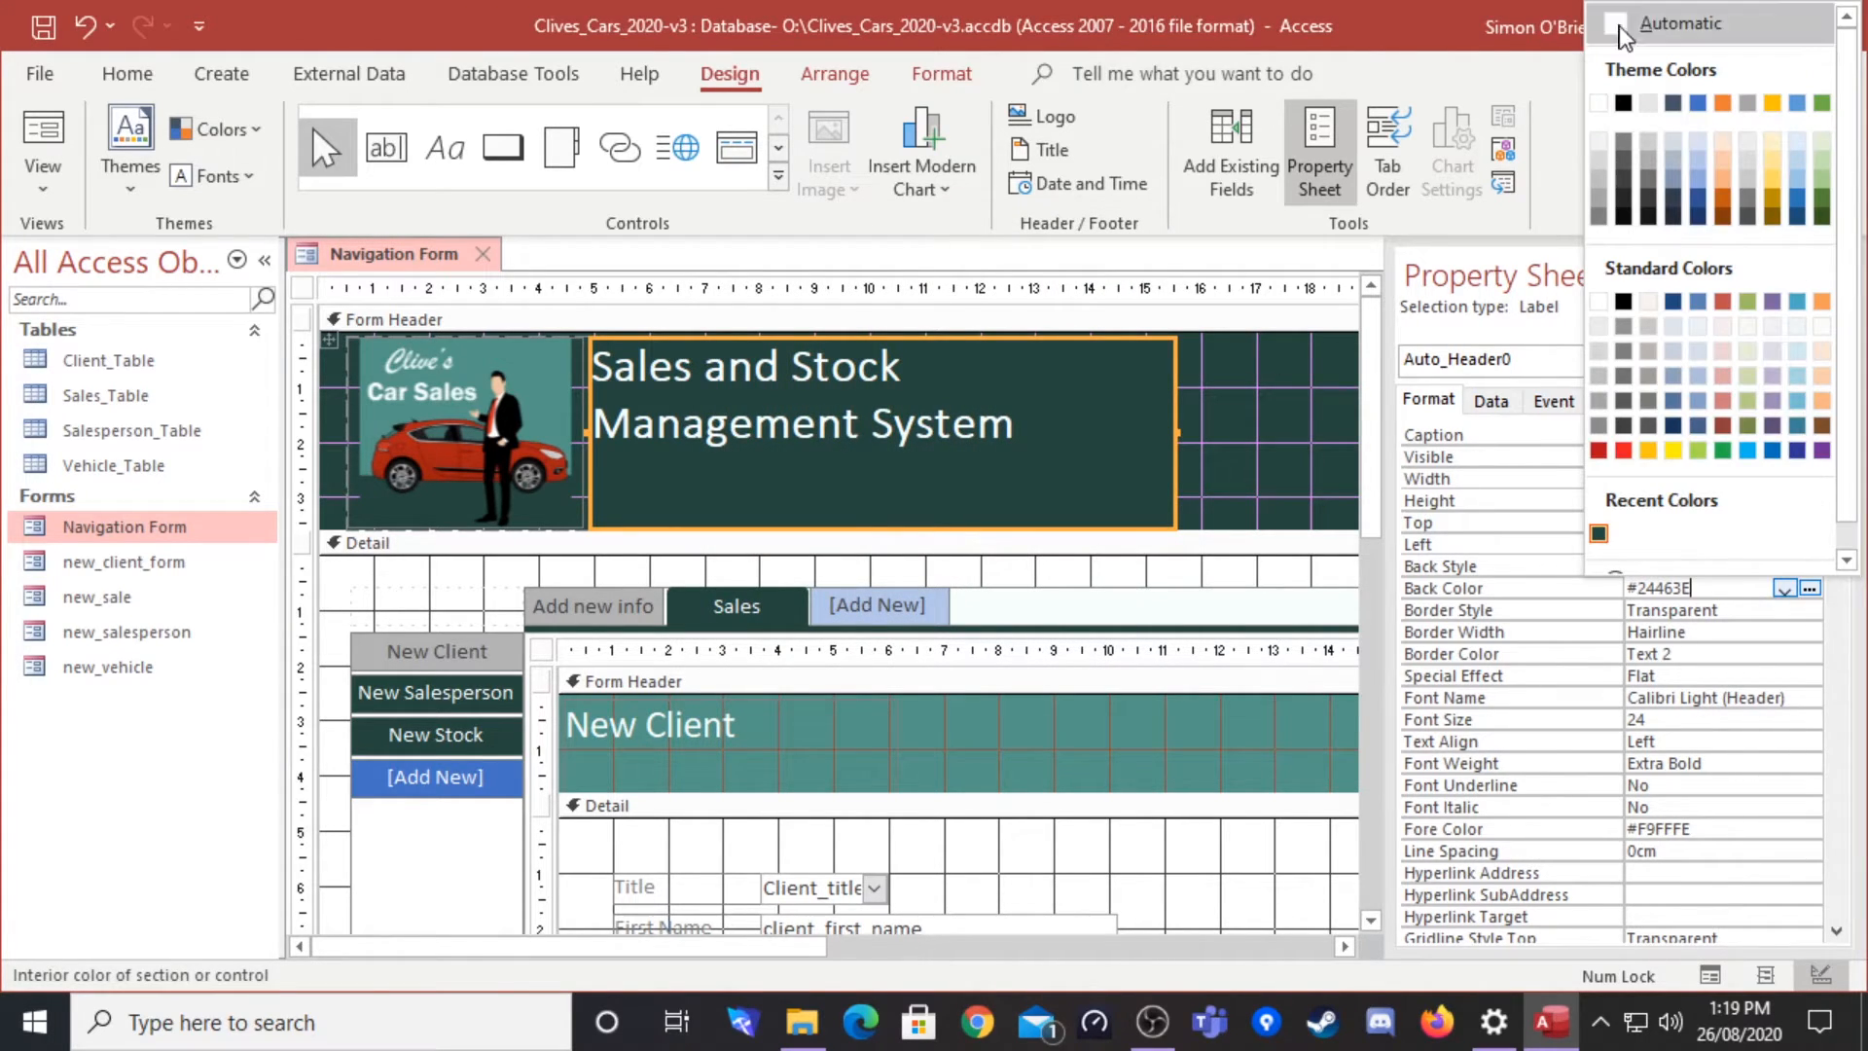
pyautogui.moveTo(1847, 209); pyautogui.dragTo(1820, 368)
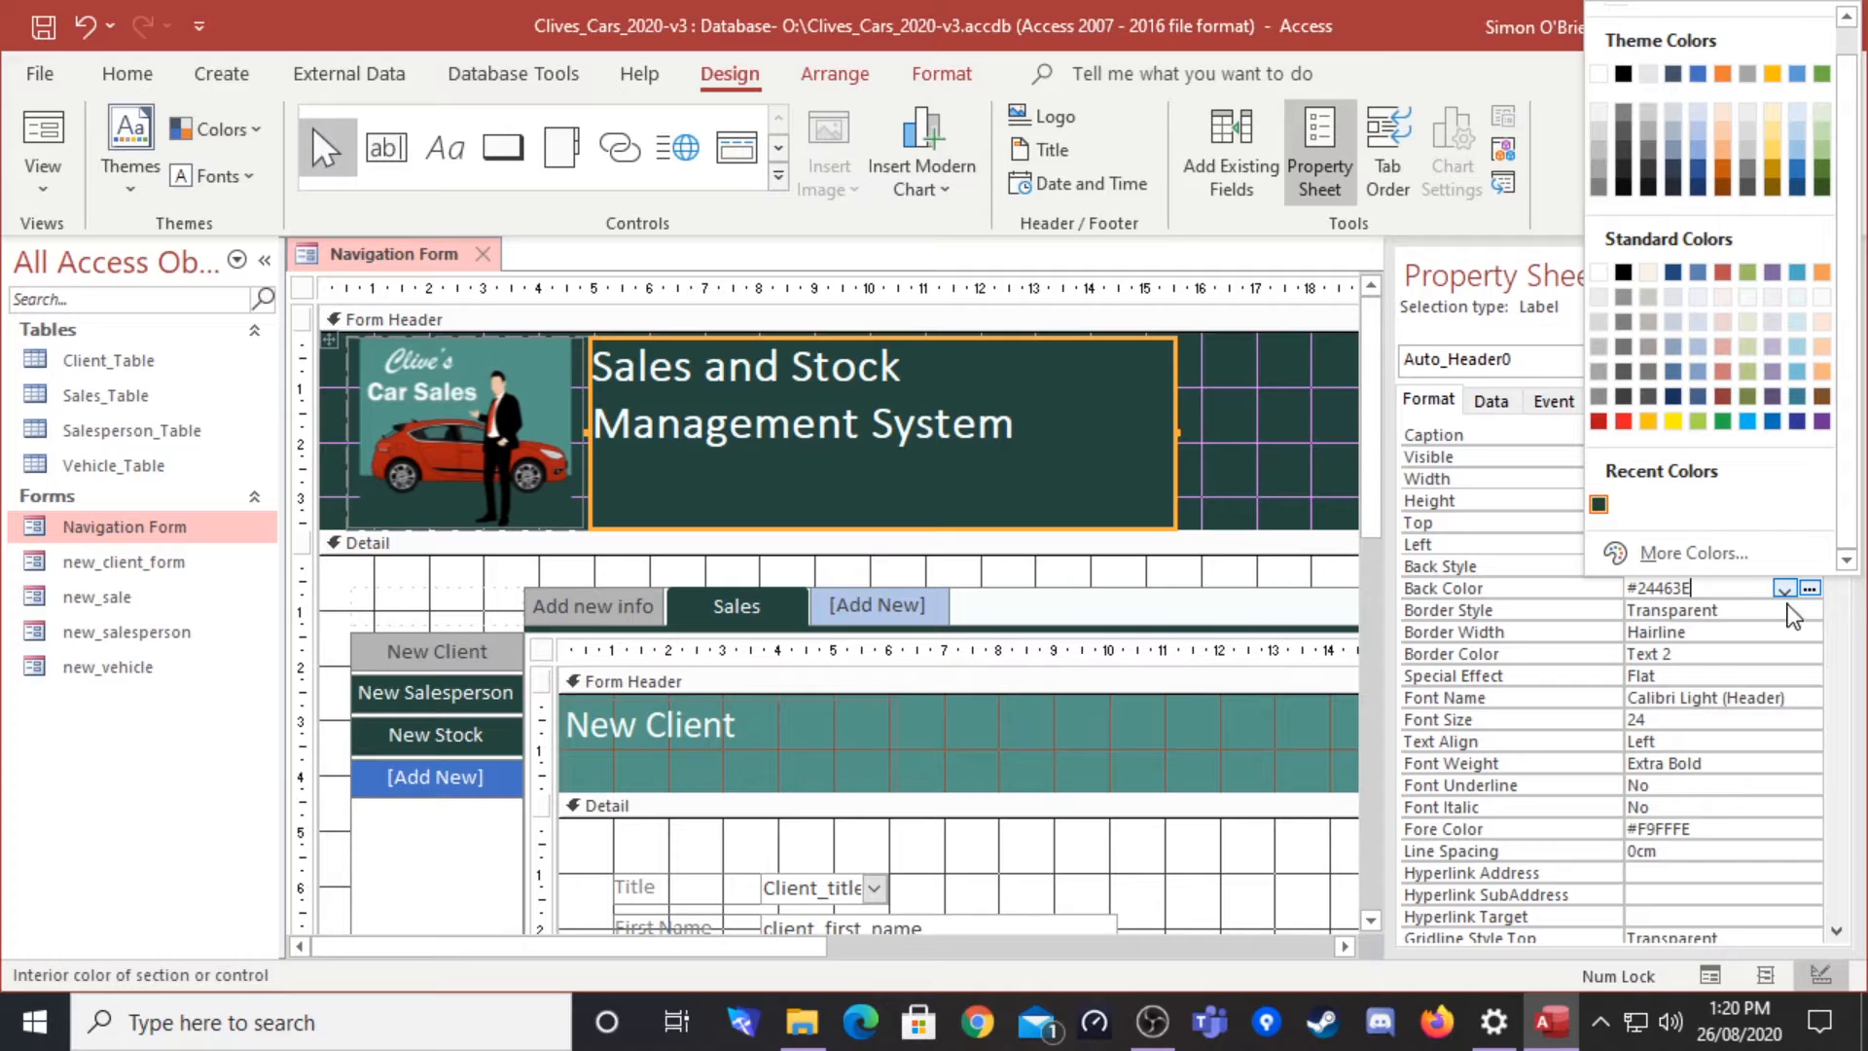
pyautogui.click(1809, 591)
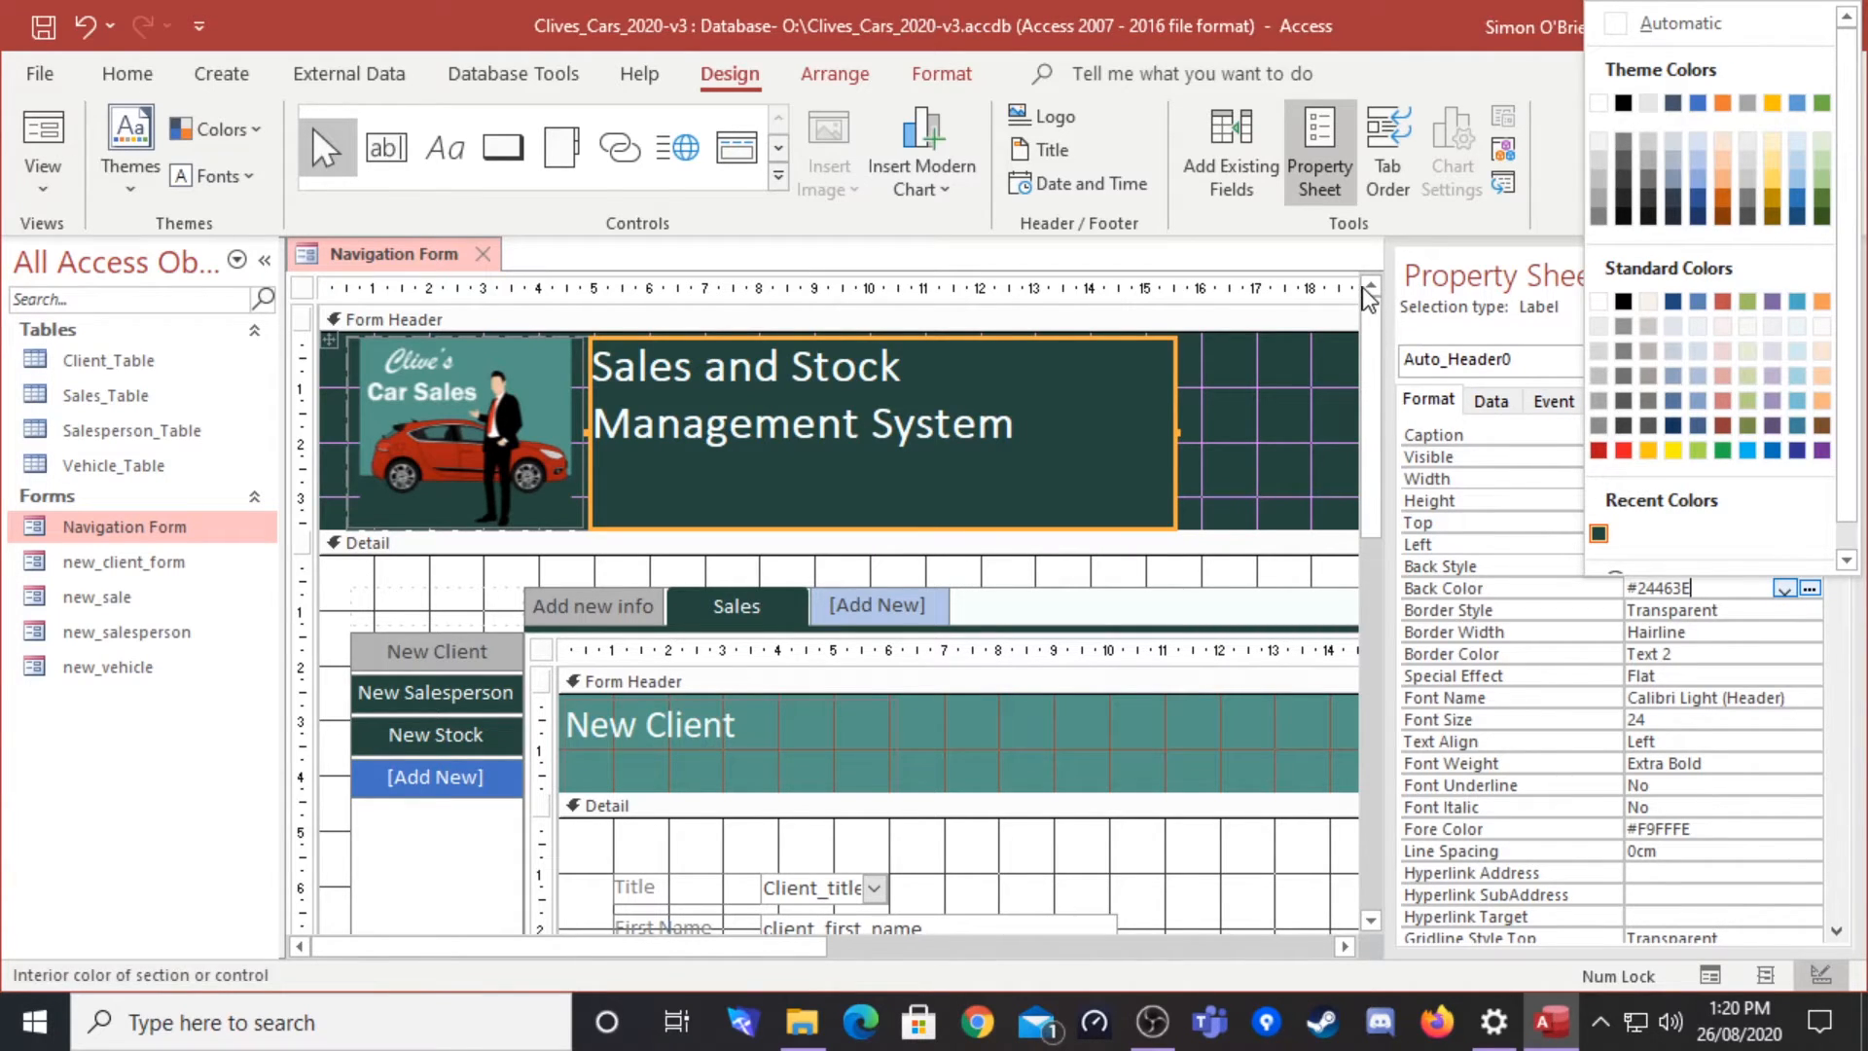
pyautogui.click(1325, 262)
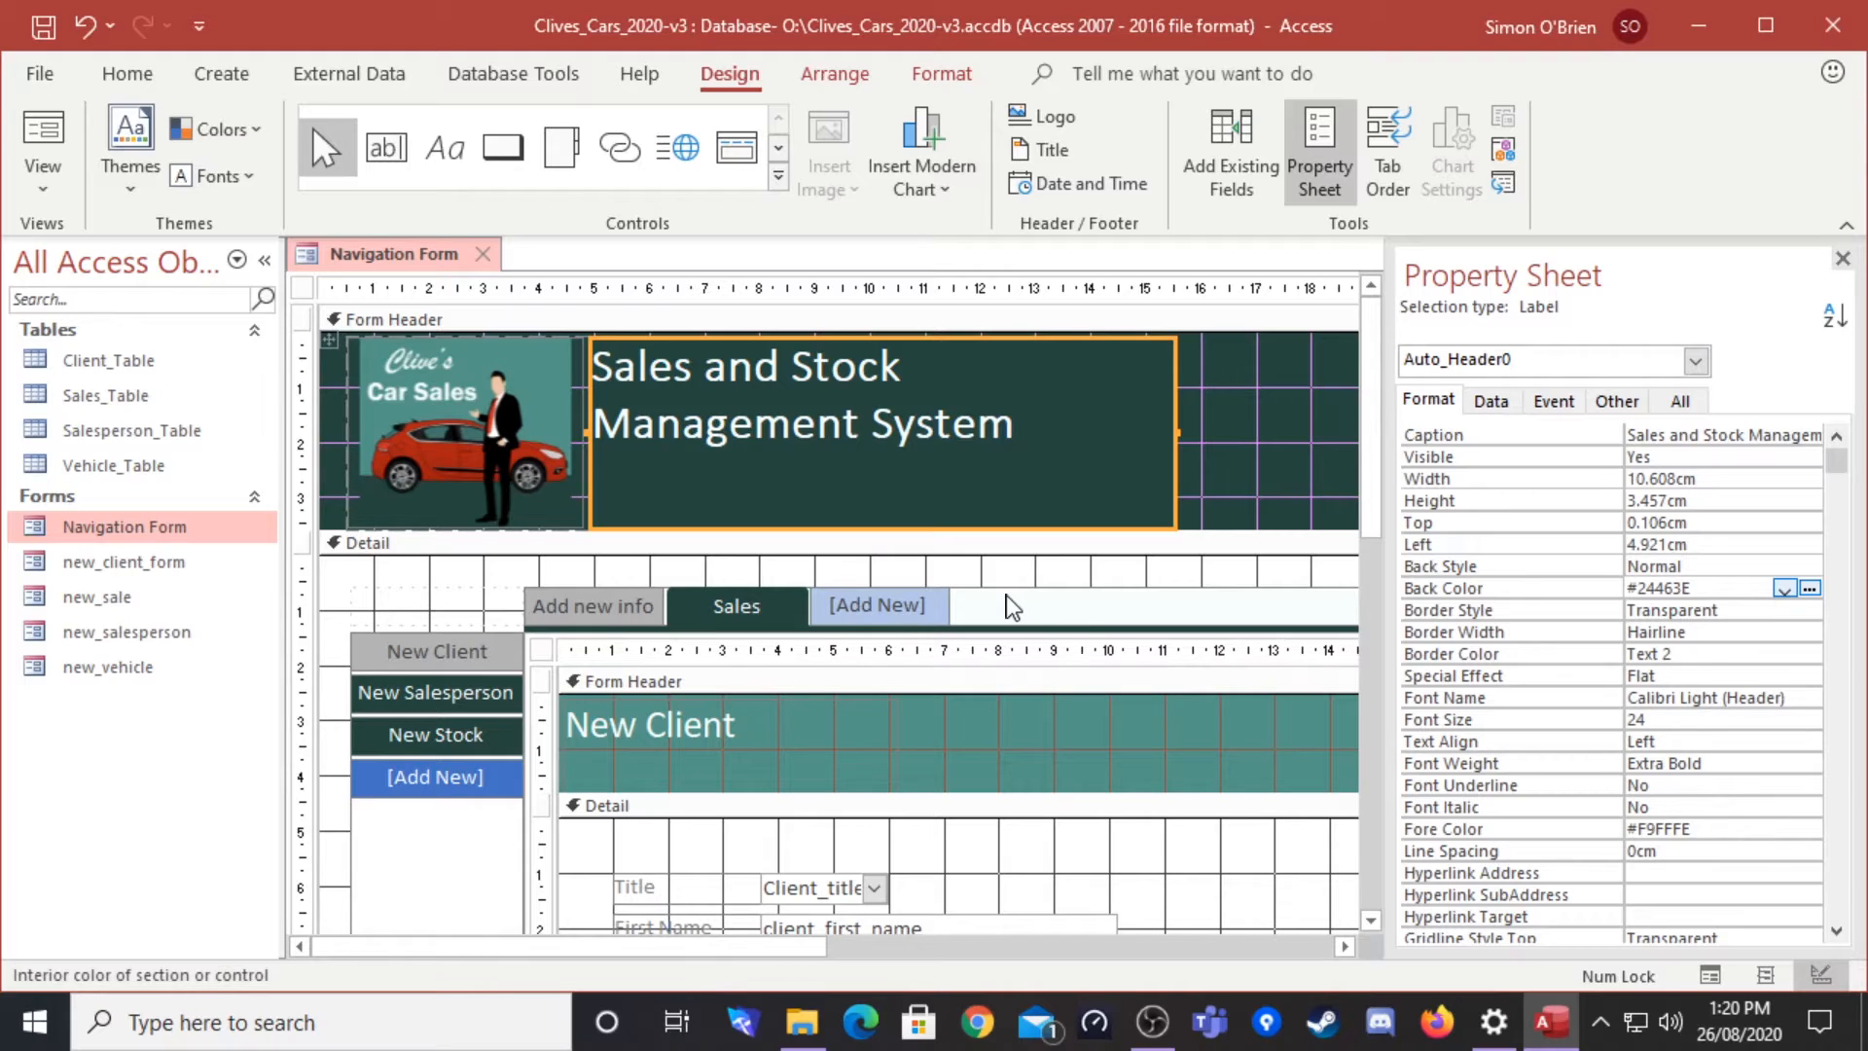
# Step: Display the navigation form in Form View with the ribbon and the database object list collapsed
pyautogui.click(1847, 232)
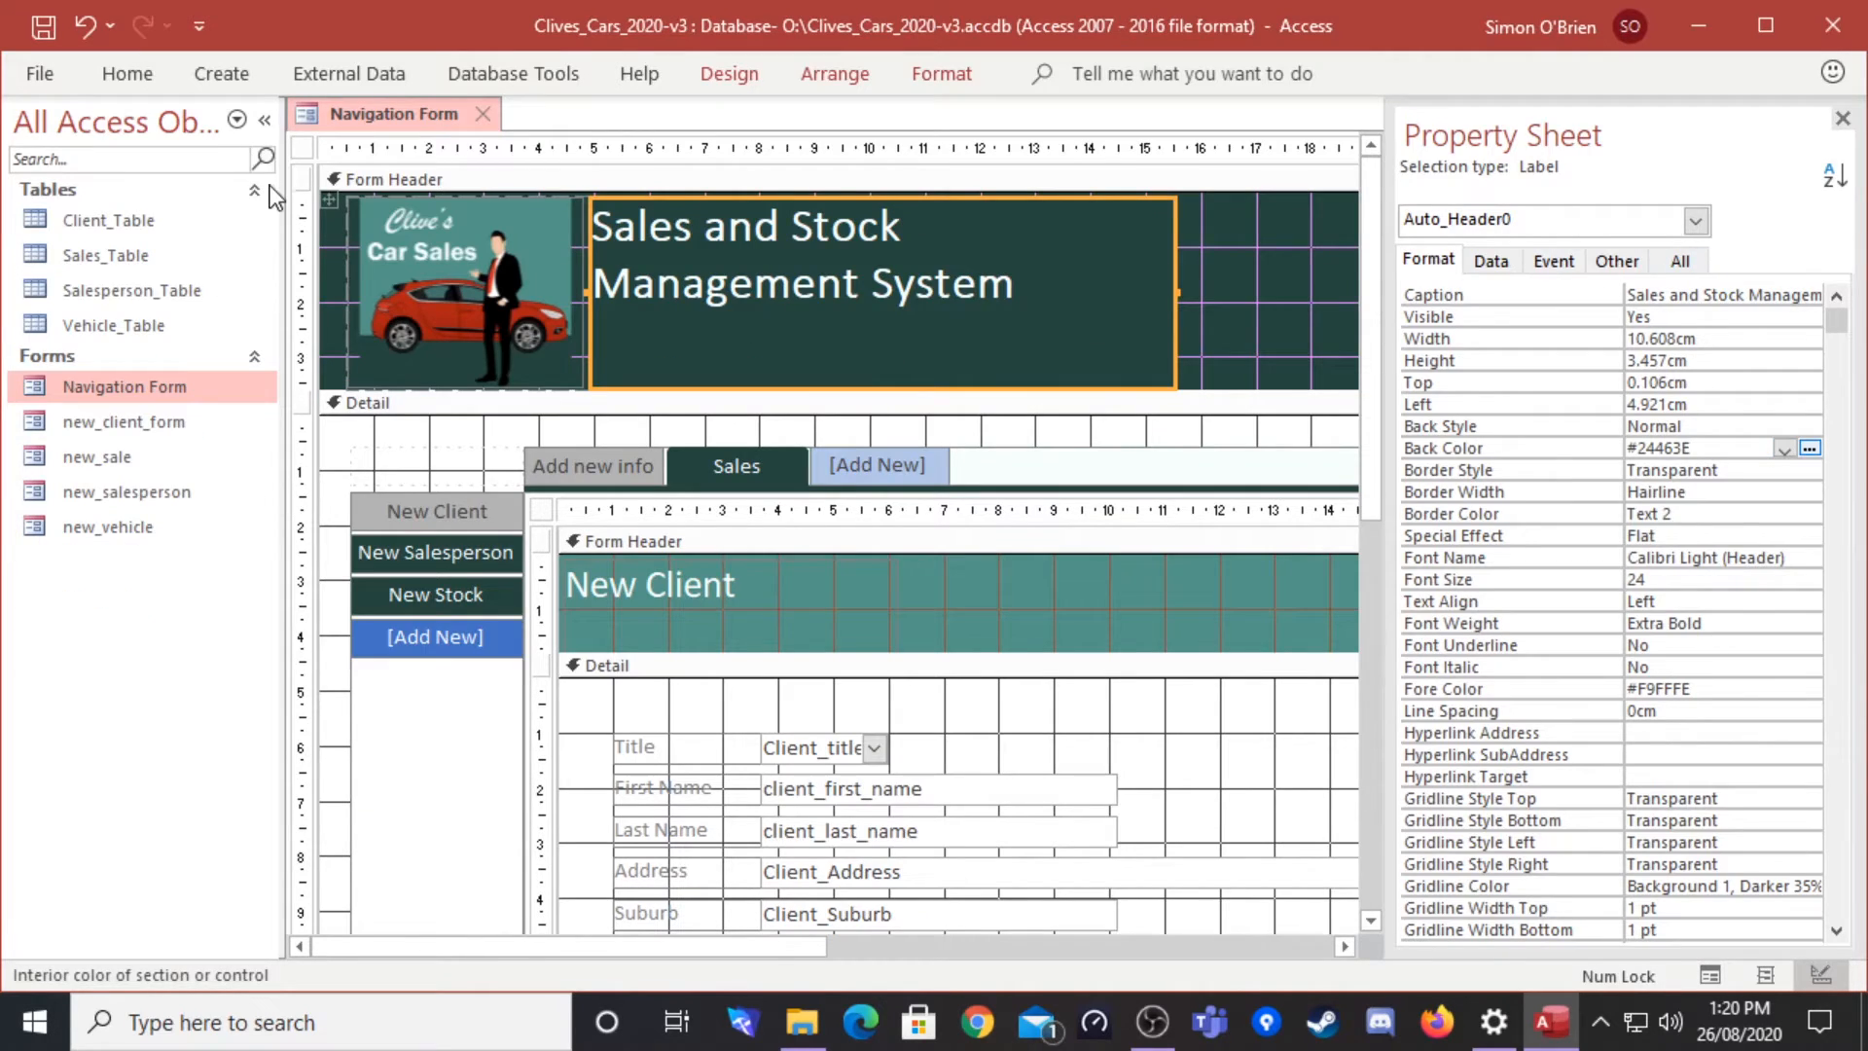
pyautogui.click(124, 76)
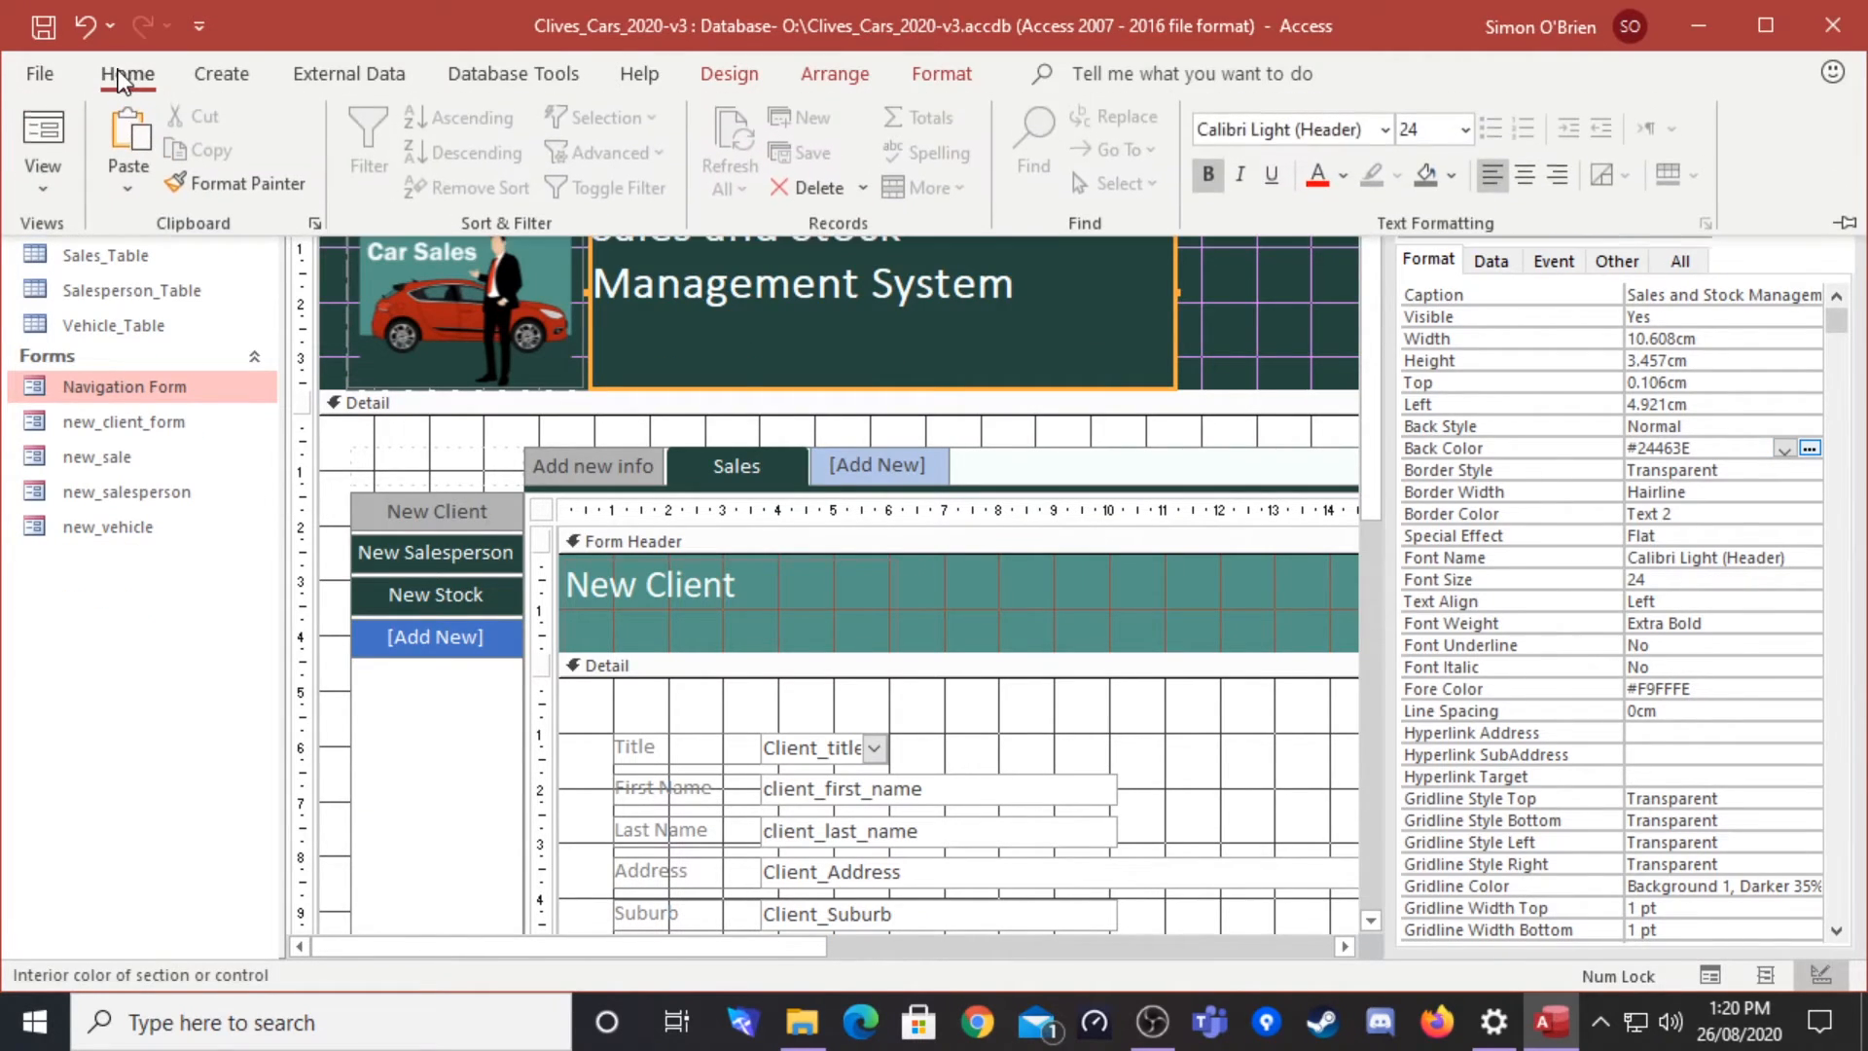
pyautogui.click(51, 131)
pyautogui.click(268, 121)
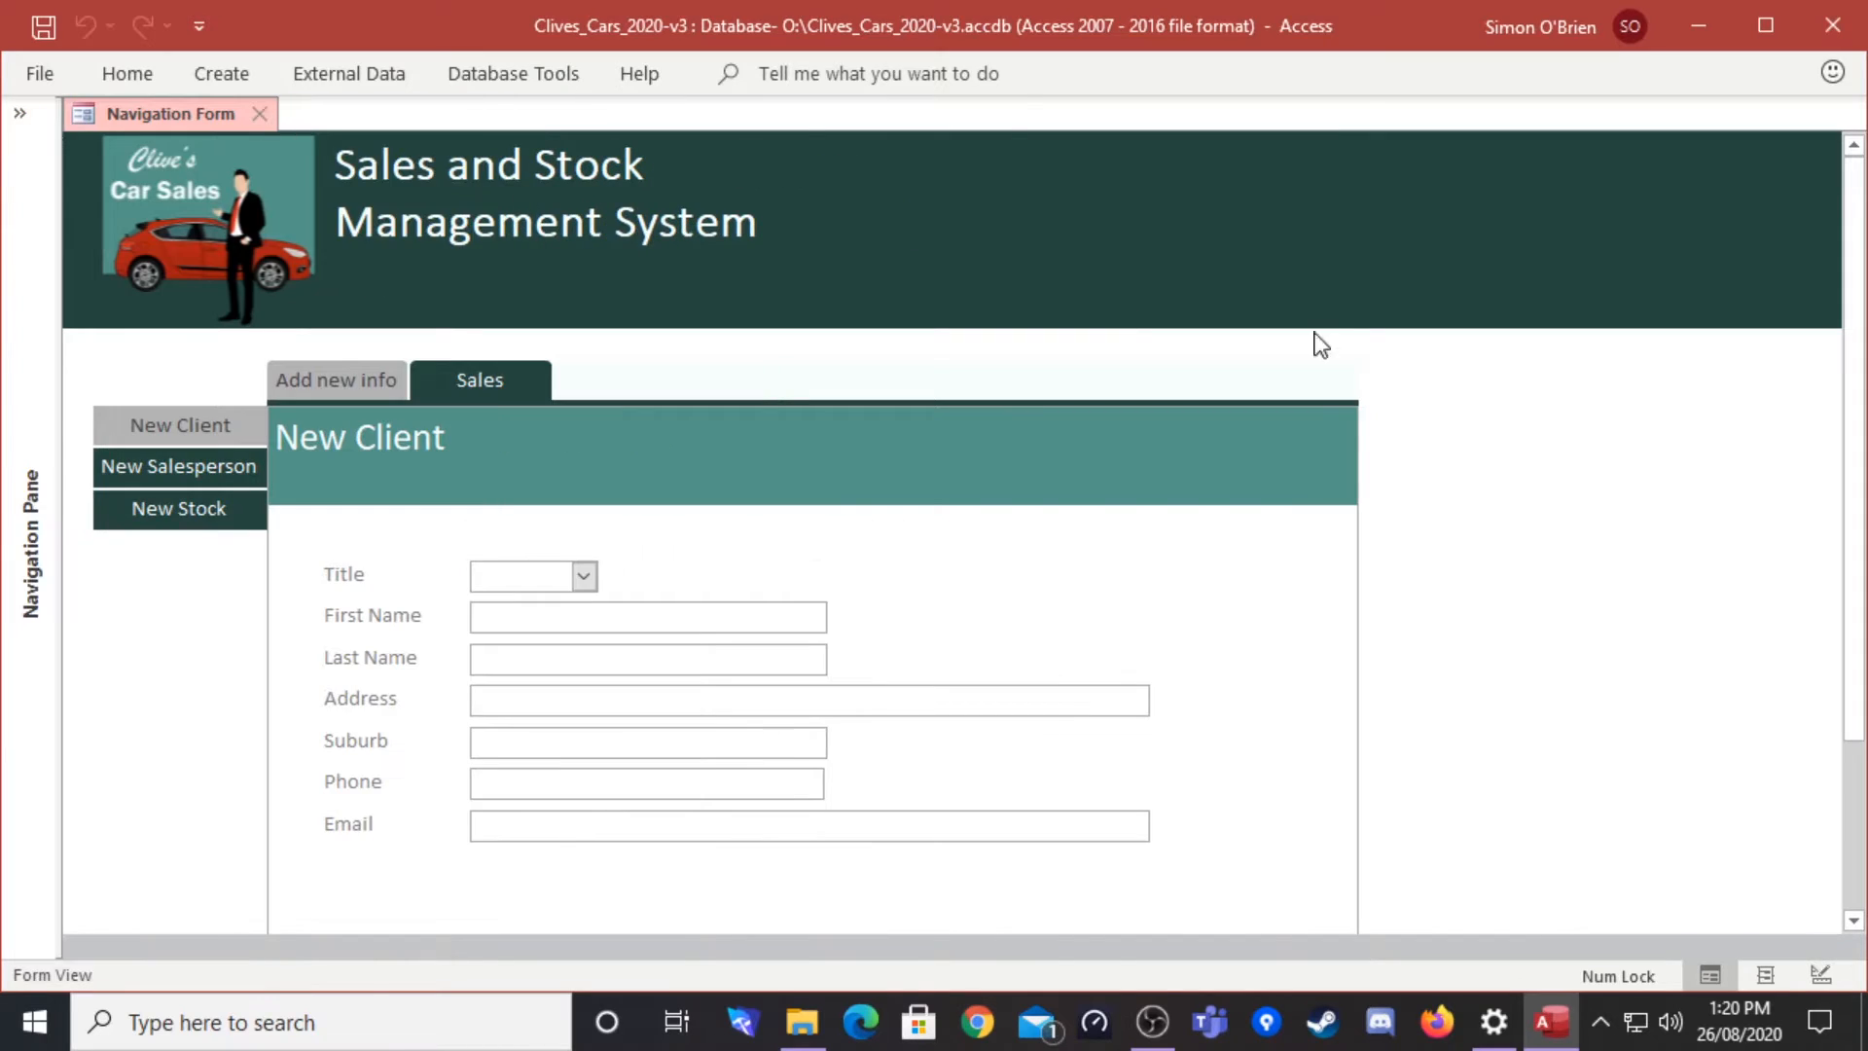
# Step: Examine the New Client, New Salesperson and New Stock forms within the navigation form
pyautogui.scroll(-3, 1572, 530)
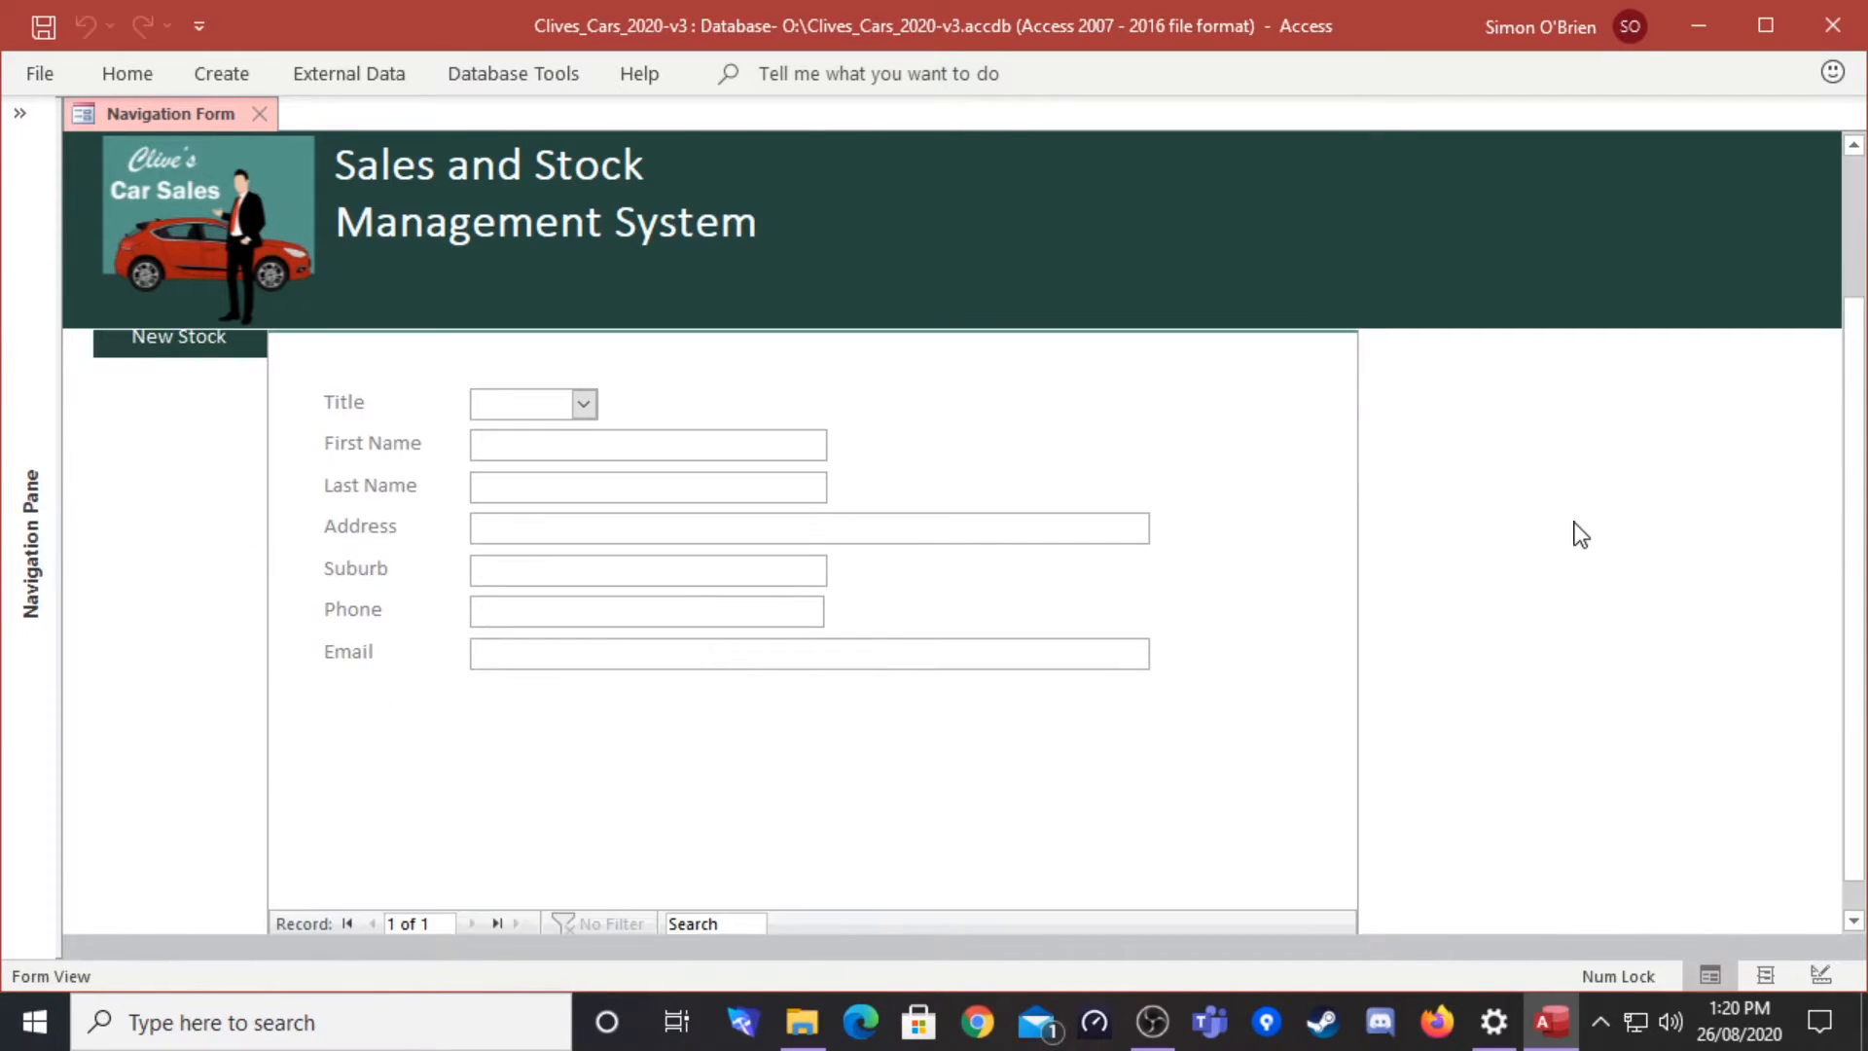
pyautogui.scroll(3, 1573, 529)
pyautogui.click(183, 467)
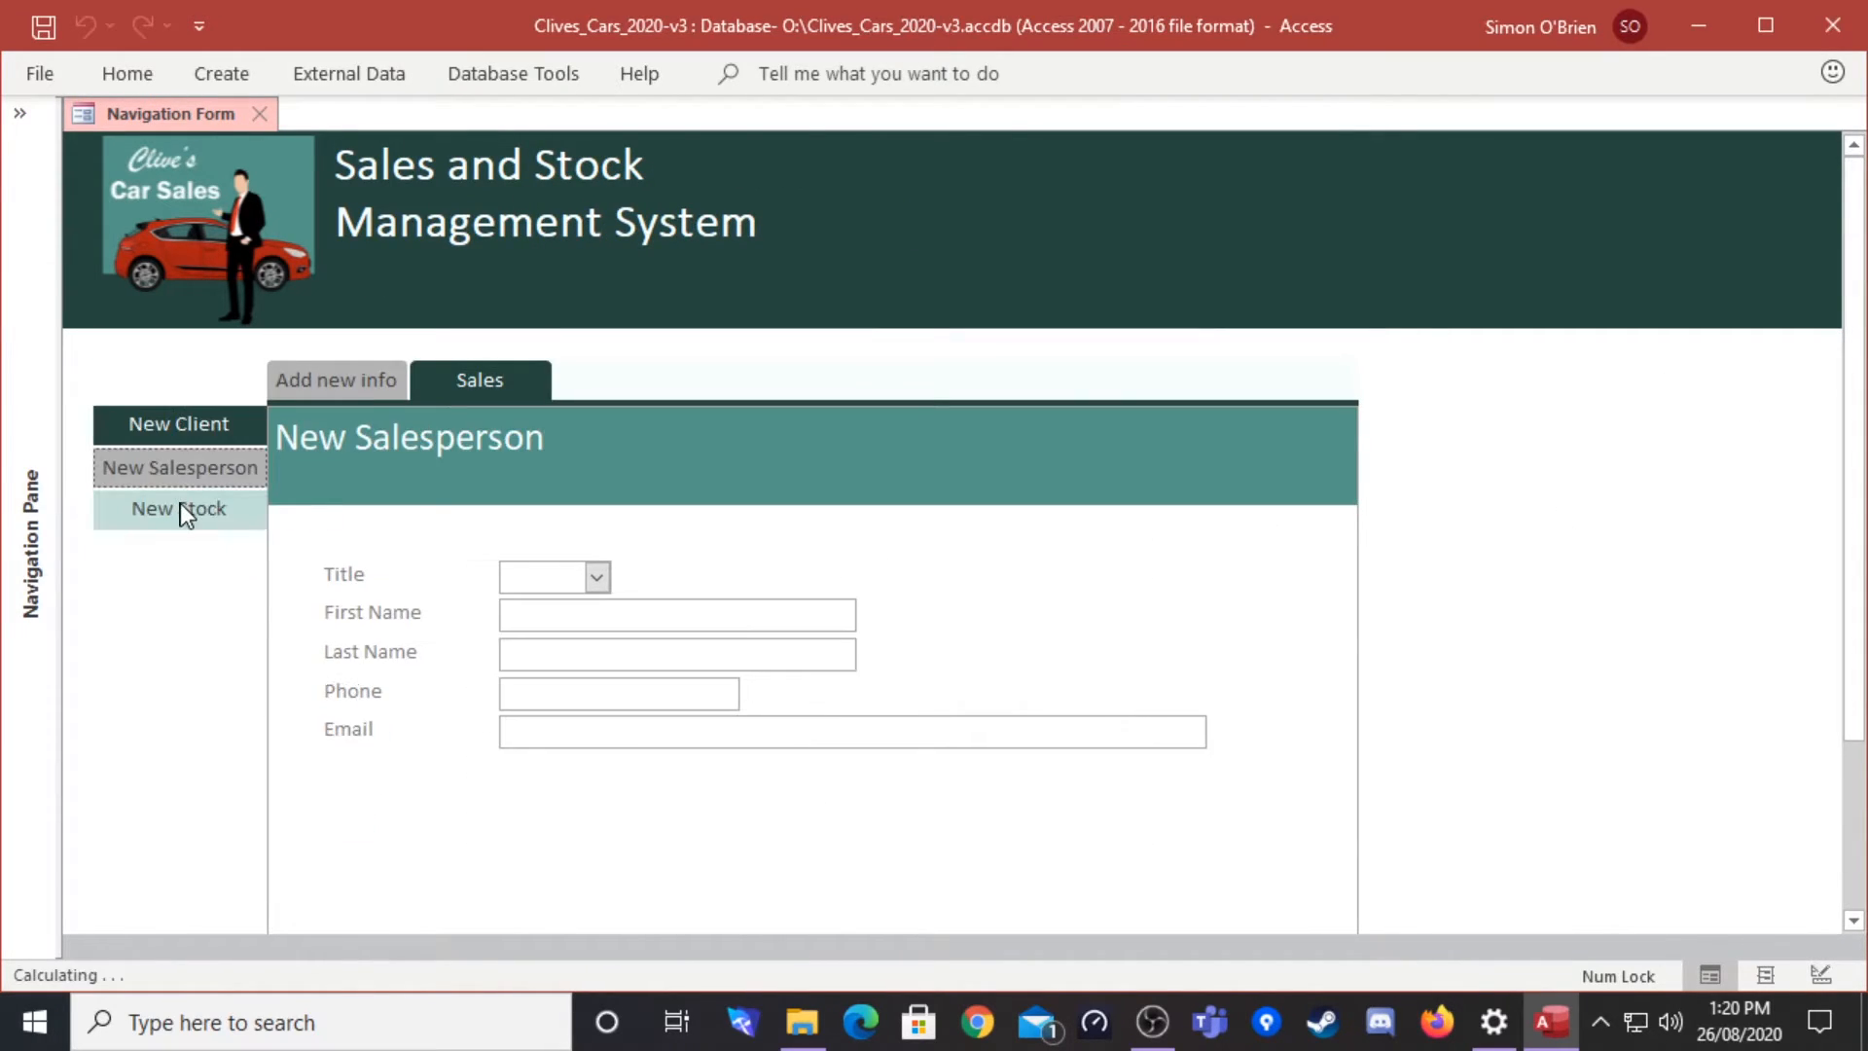
pyautogui.click(179, 510)
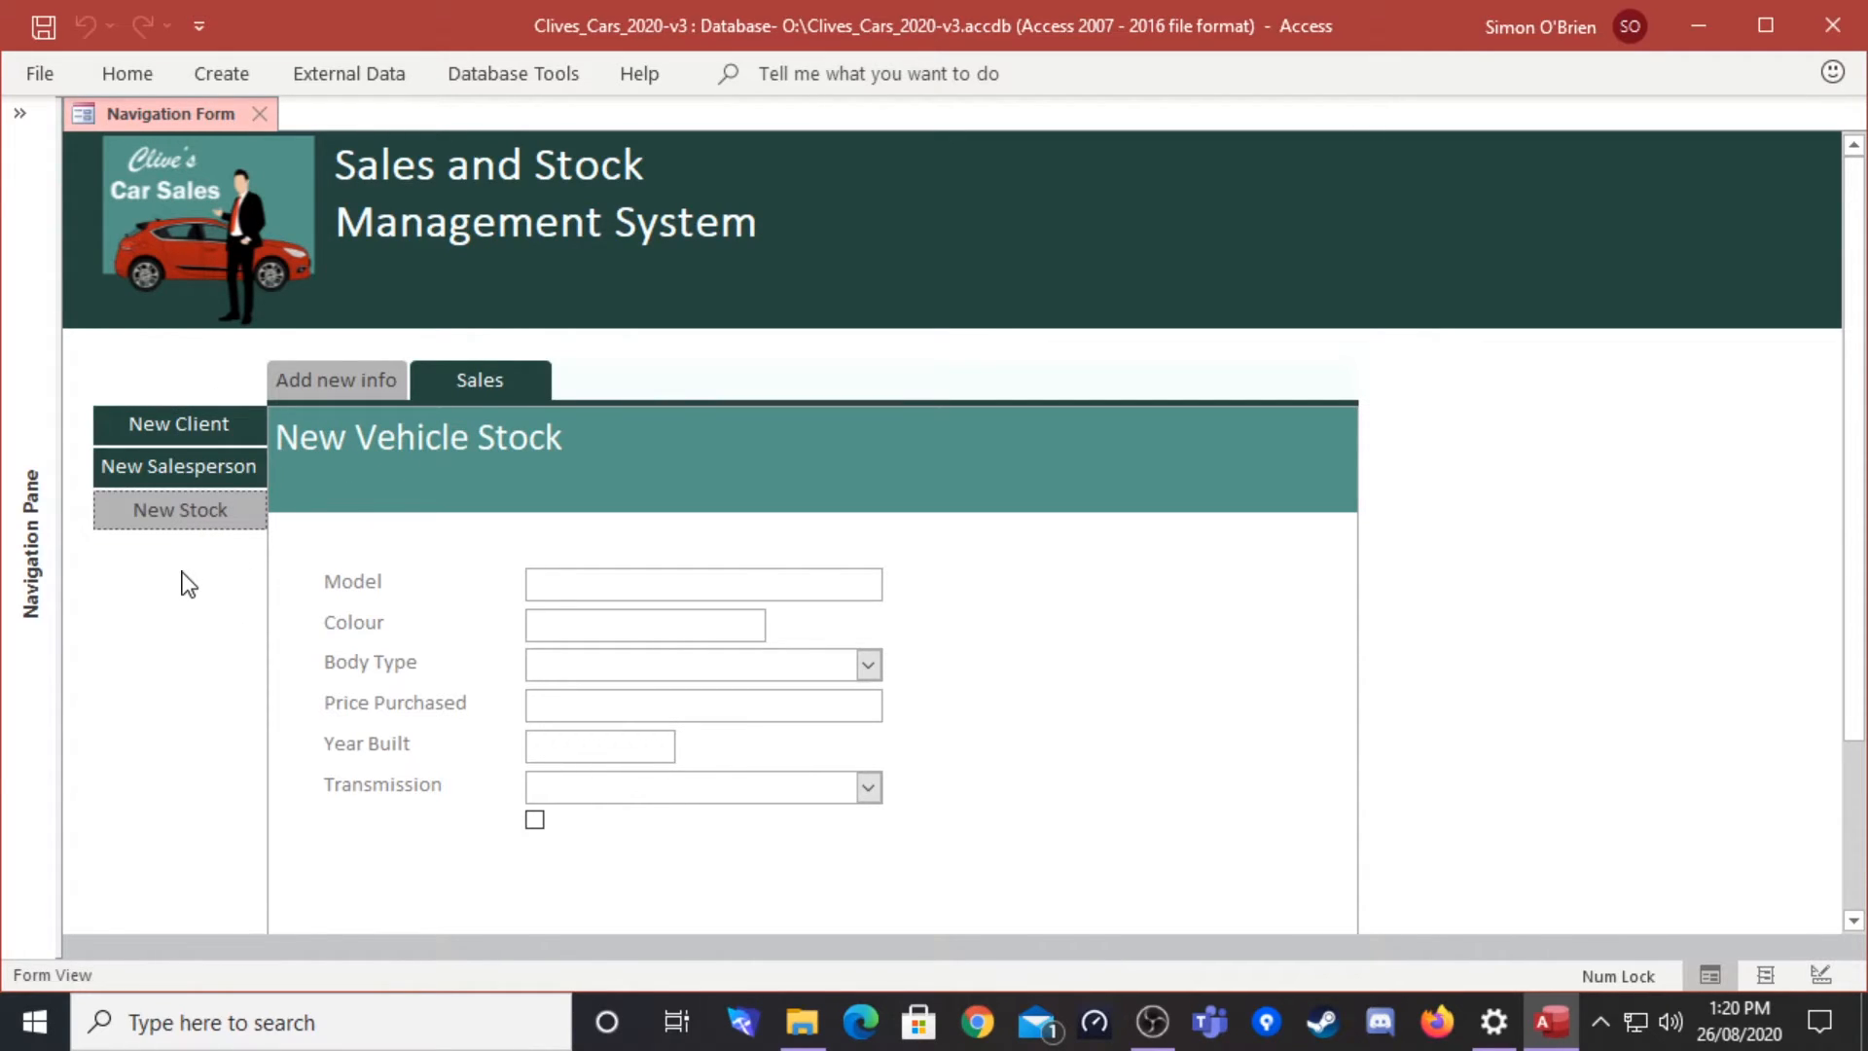
pyautogui.click(156, 422)
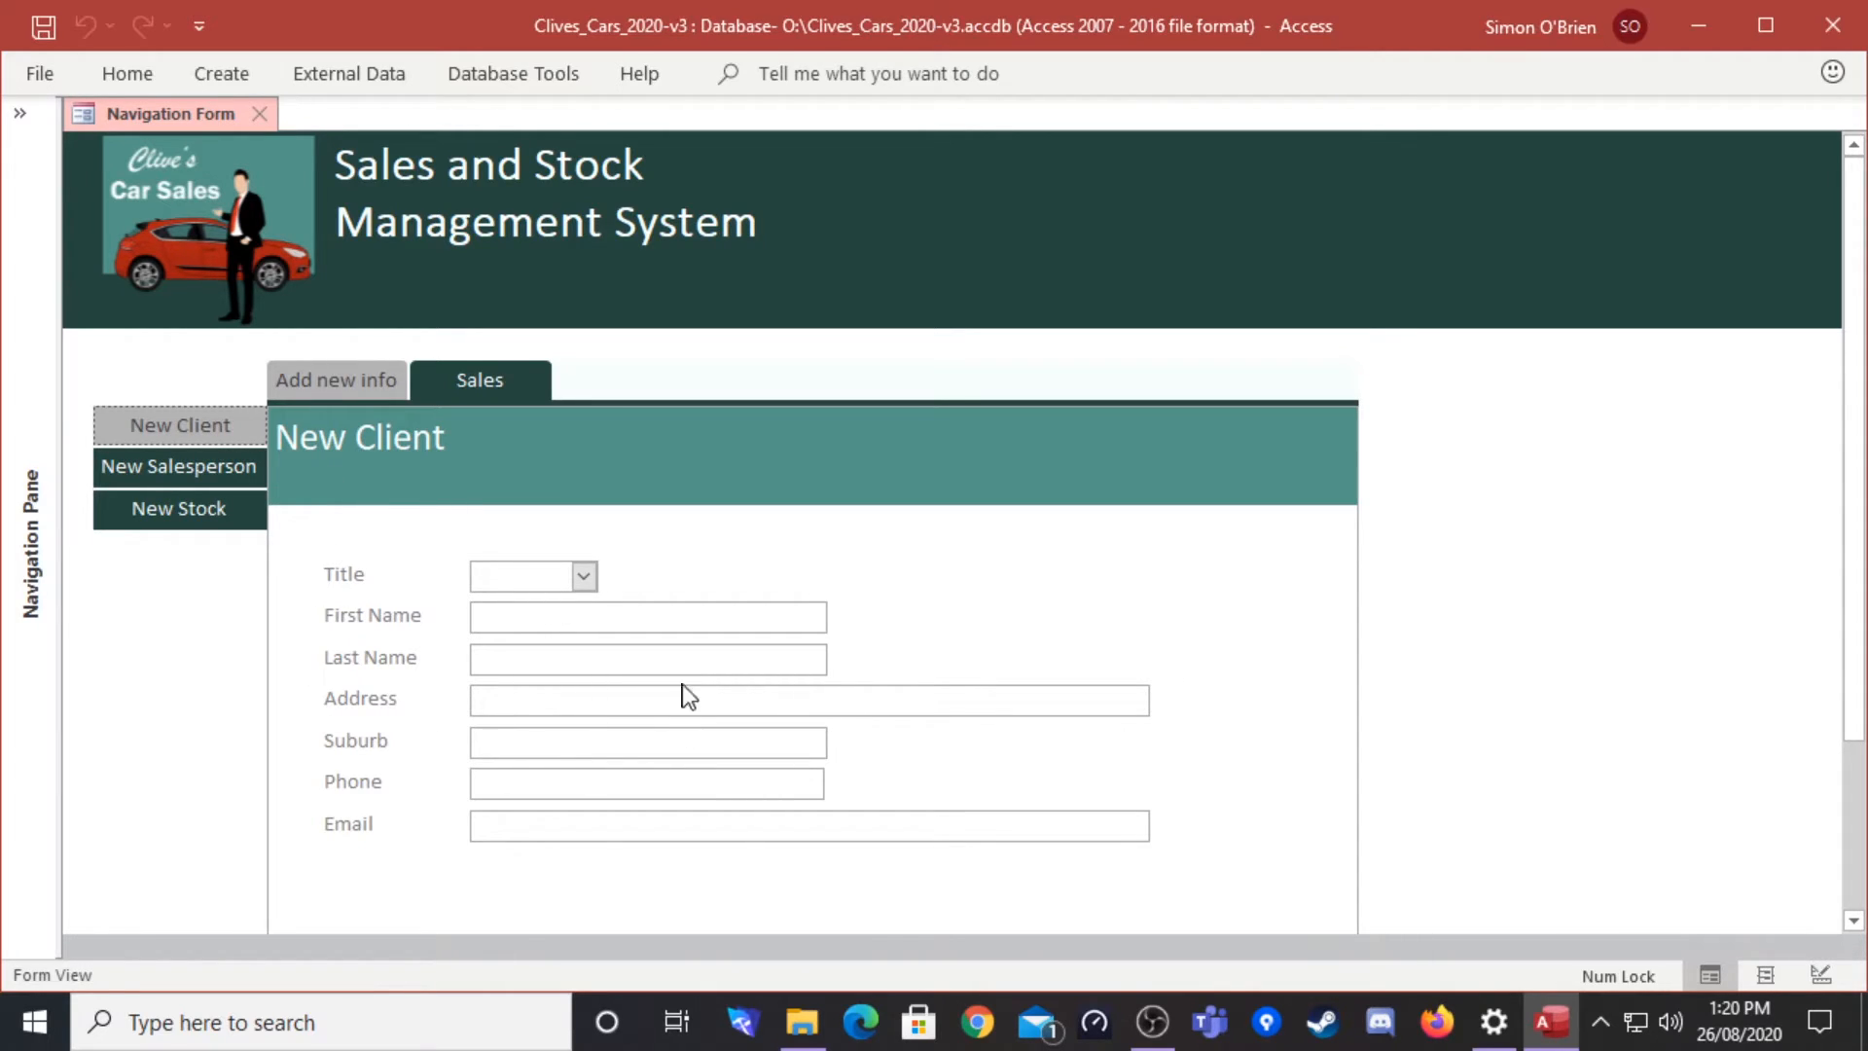
pyautogui.click(206, 469)
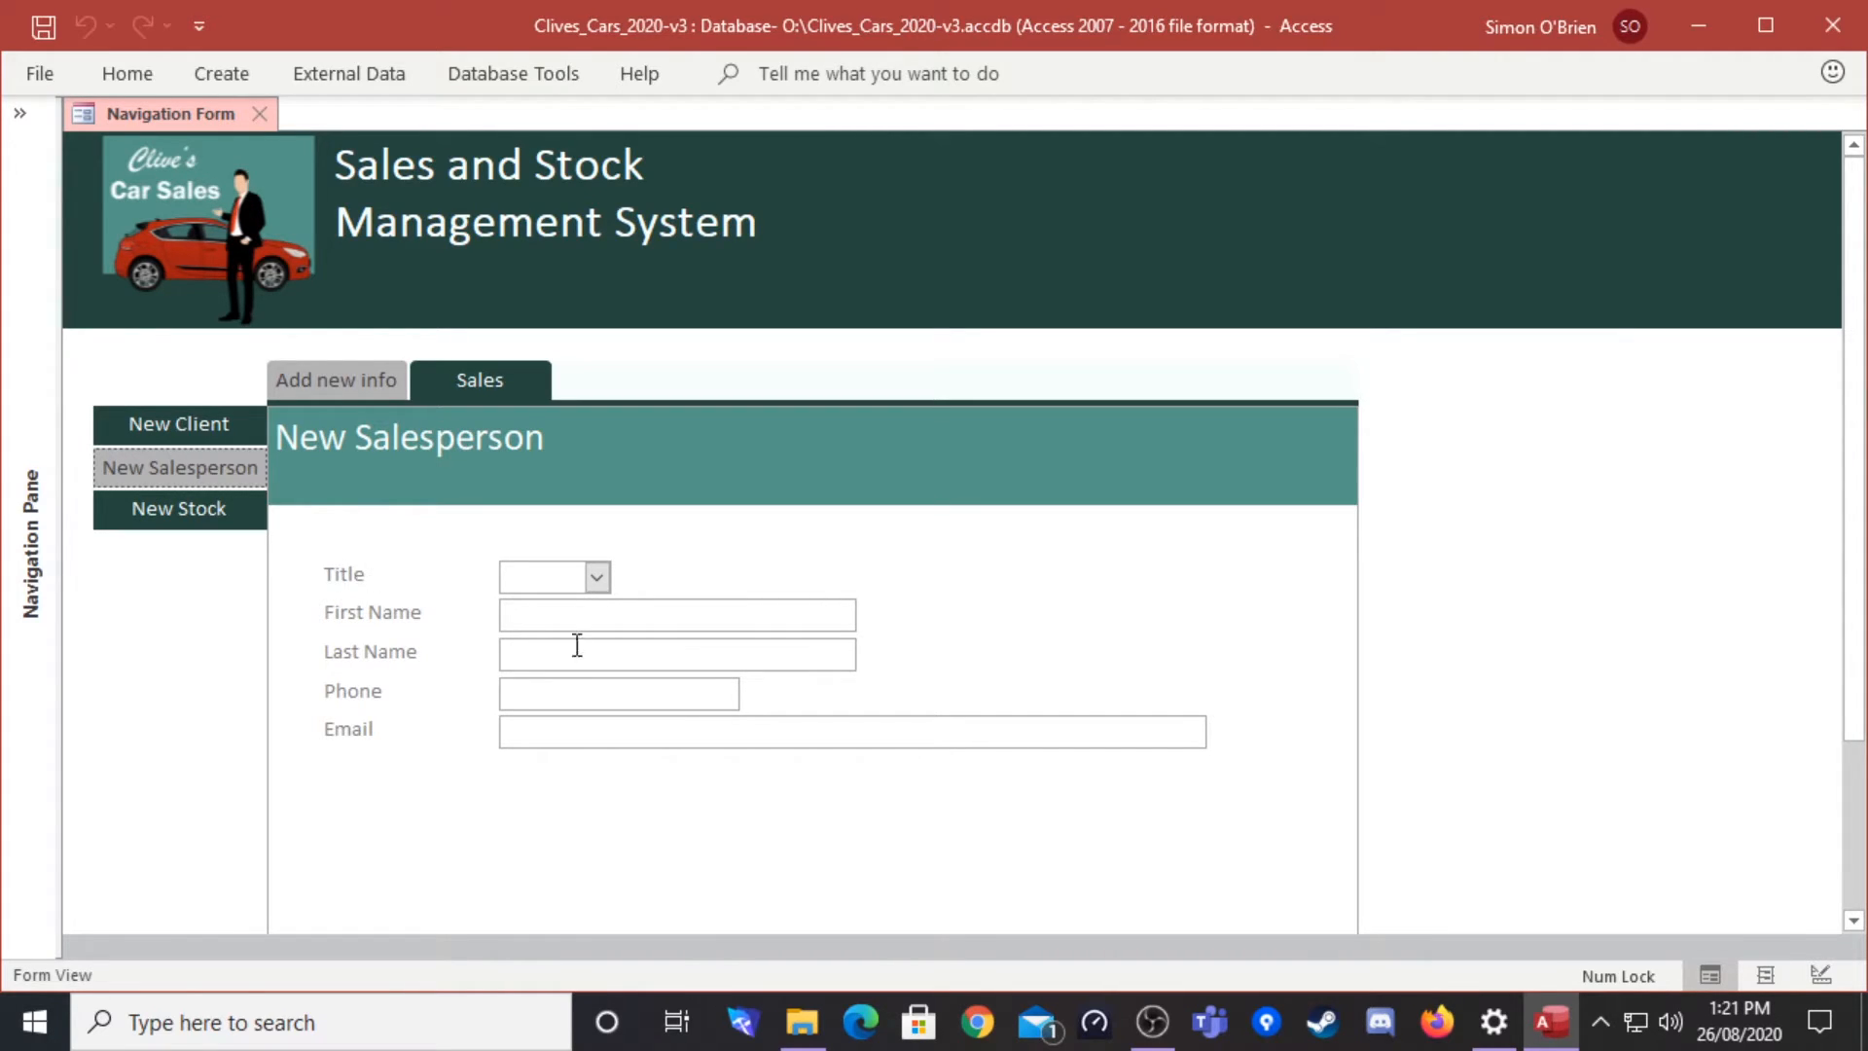
pyautogui.click(220, 511)
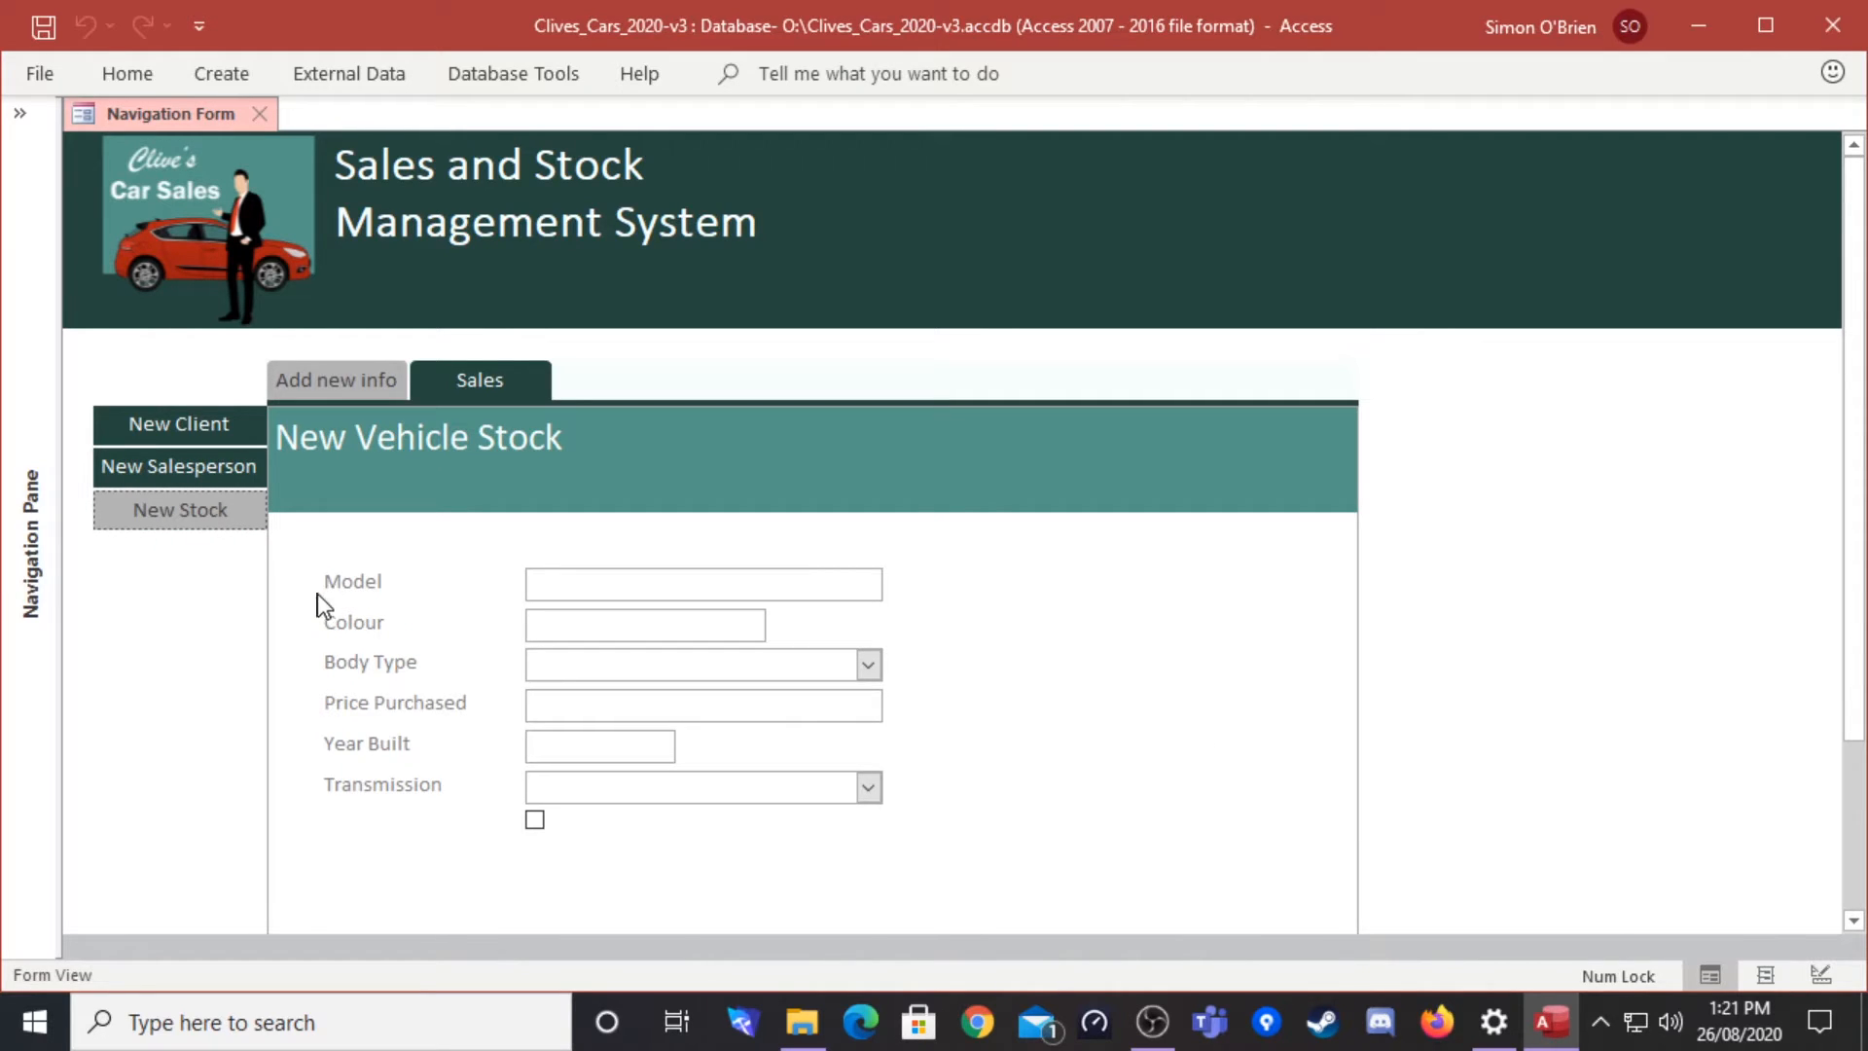
pyautogui.click(223, 469)
# Step: Show the database object list, and inspect the navigation form in Design View before returning it to Form View
pyautogui.click(19, 114)
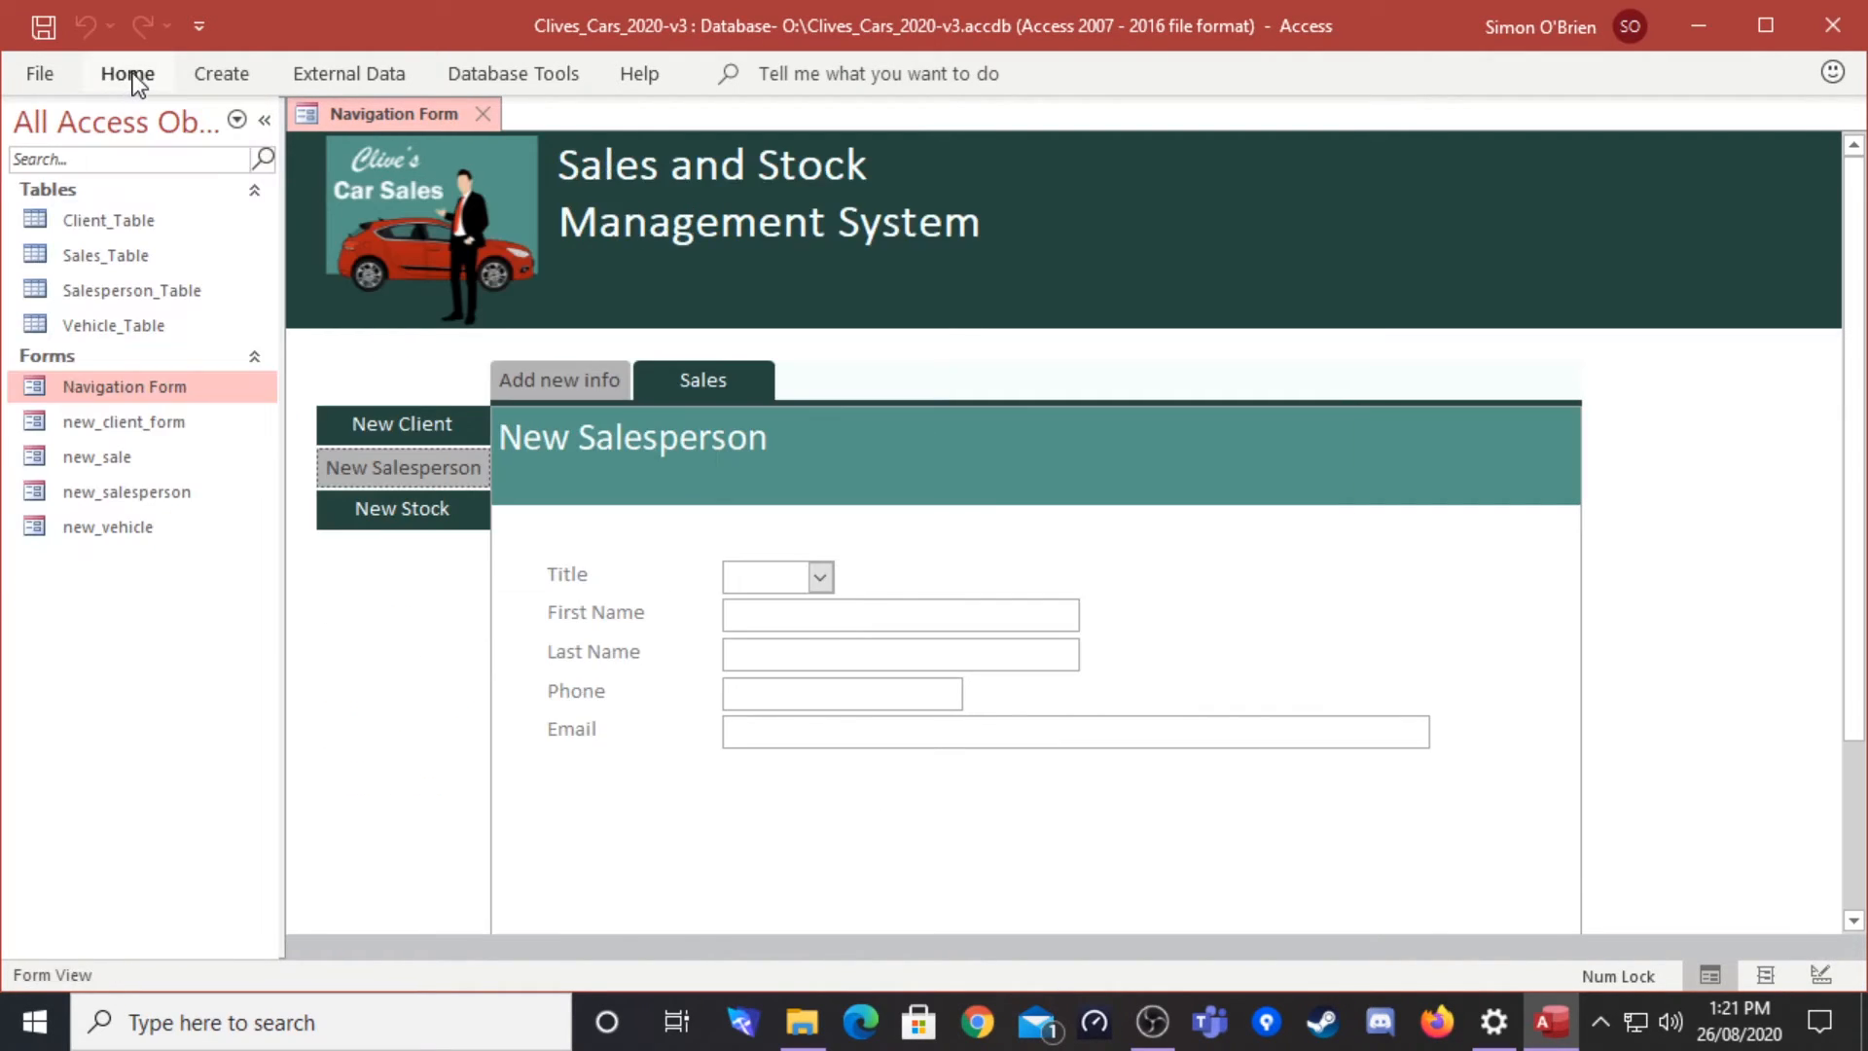
pyautogui.click(127, 74)
pyautogui.click(47, 153)
pyautogui.click(51, 189)
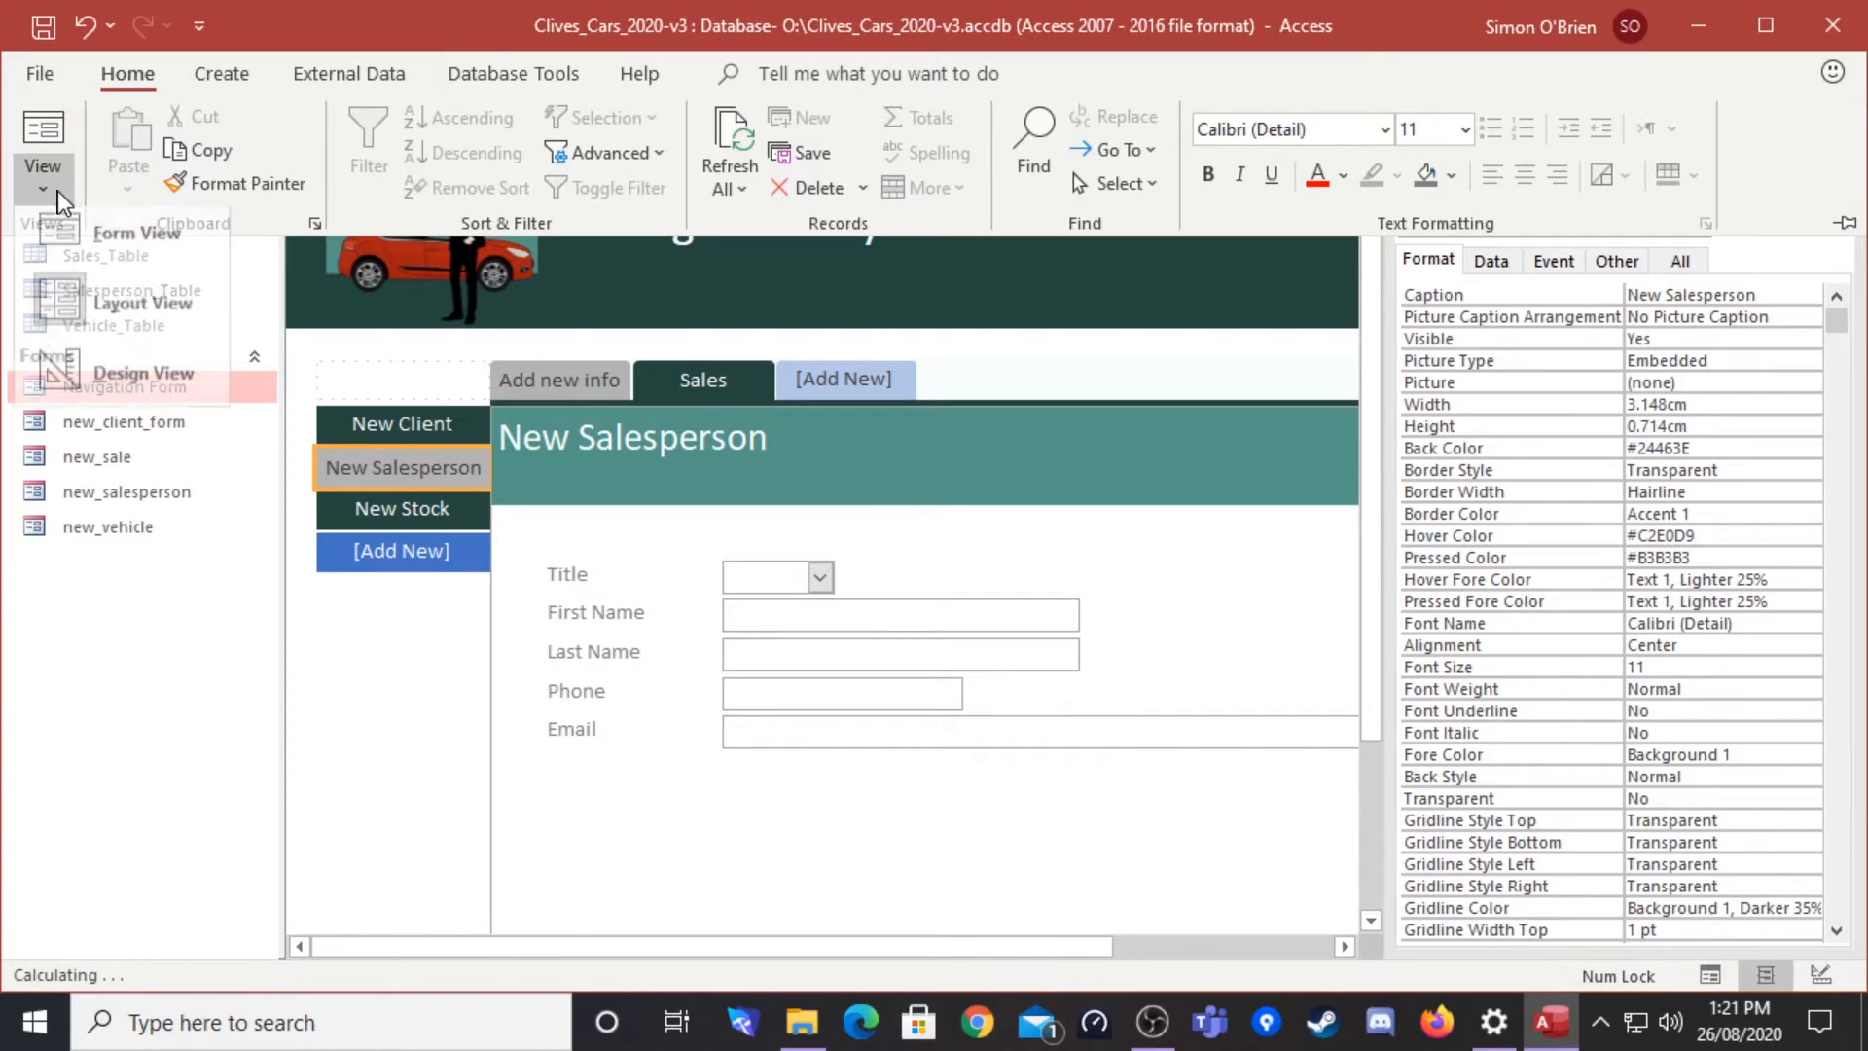
pyautogui.click(68, 378)
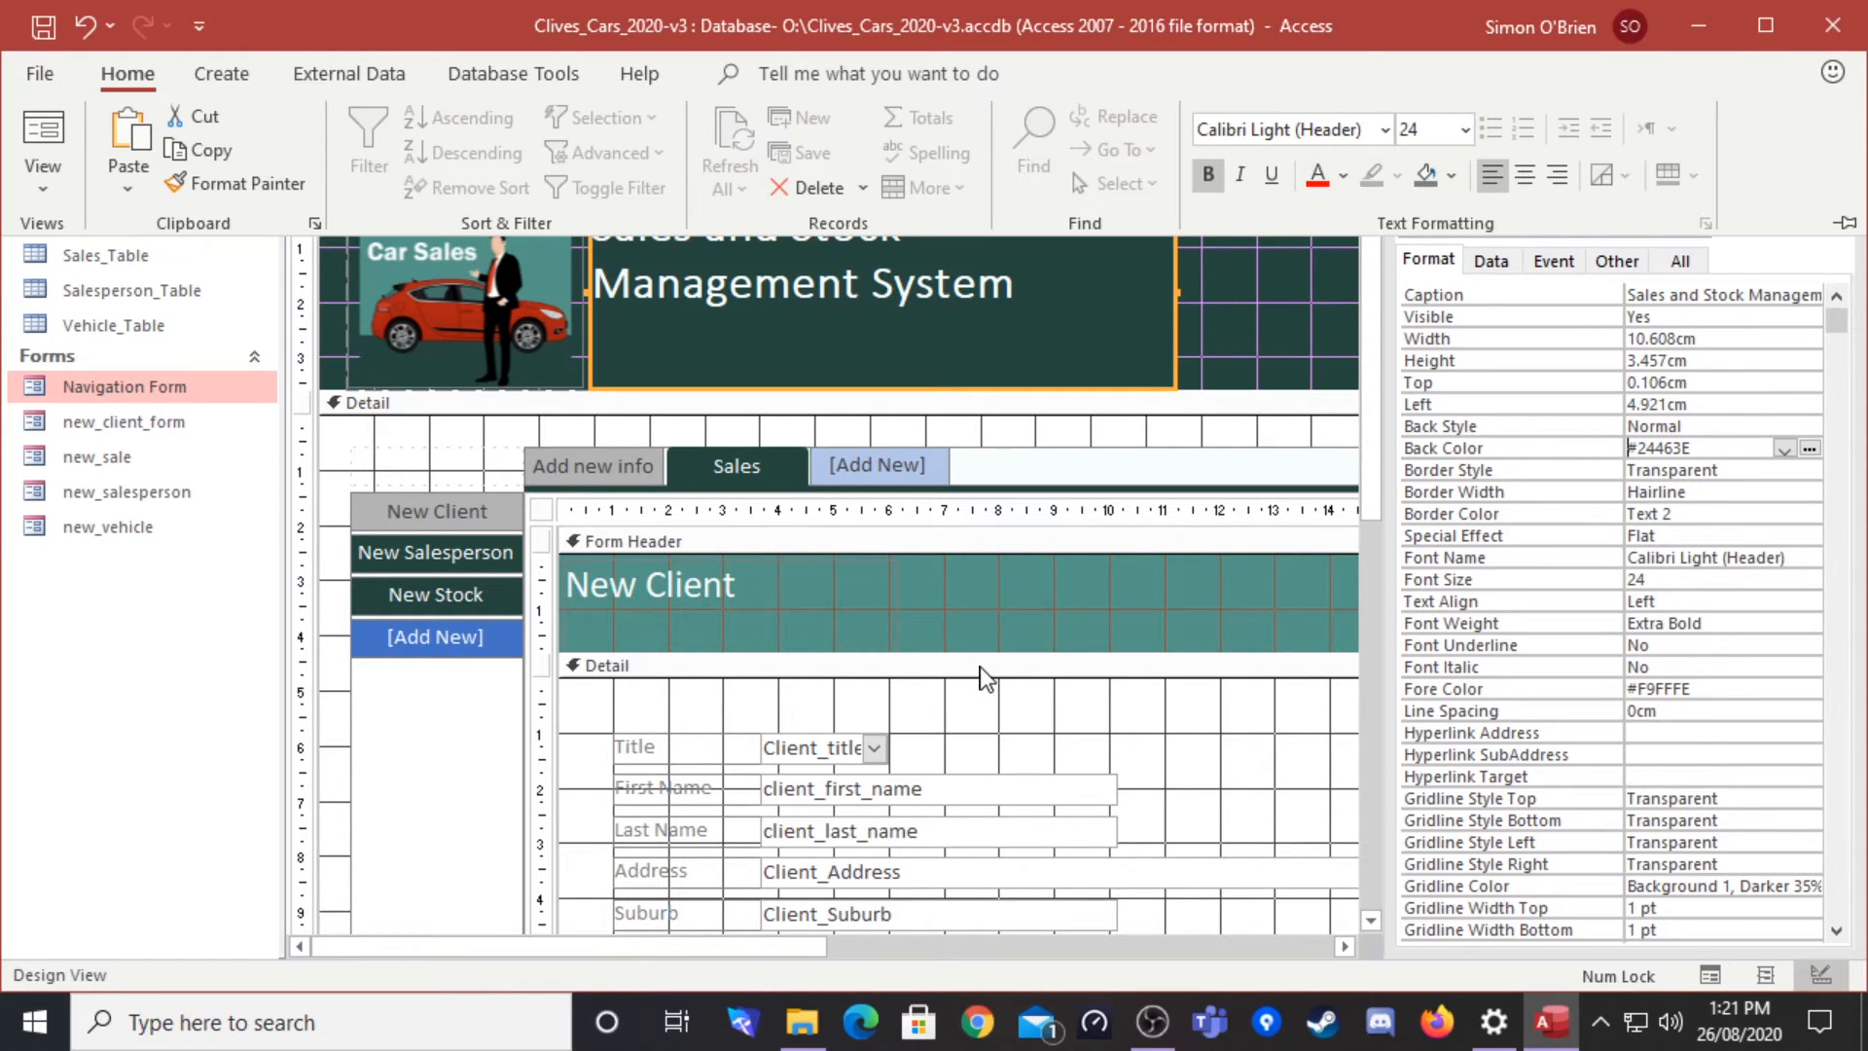
pyautogui.click(45, 195)
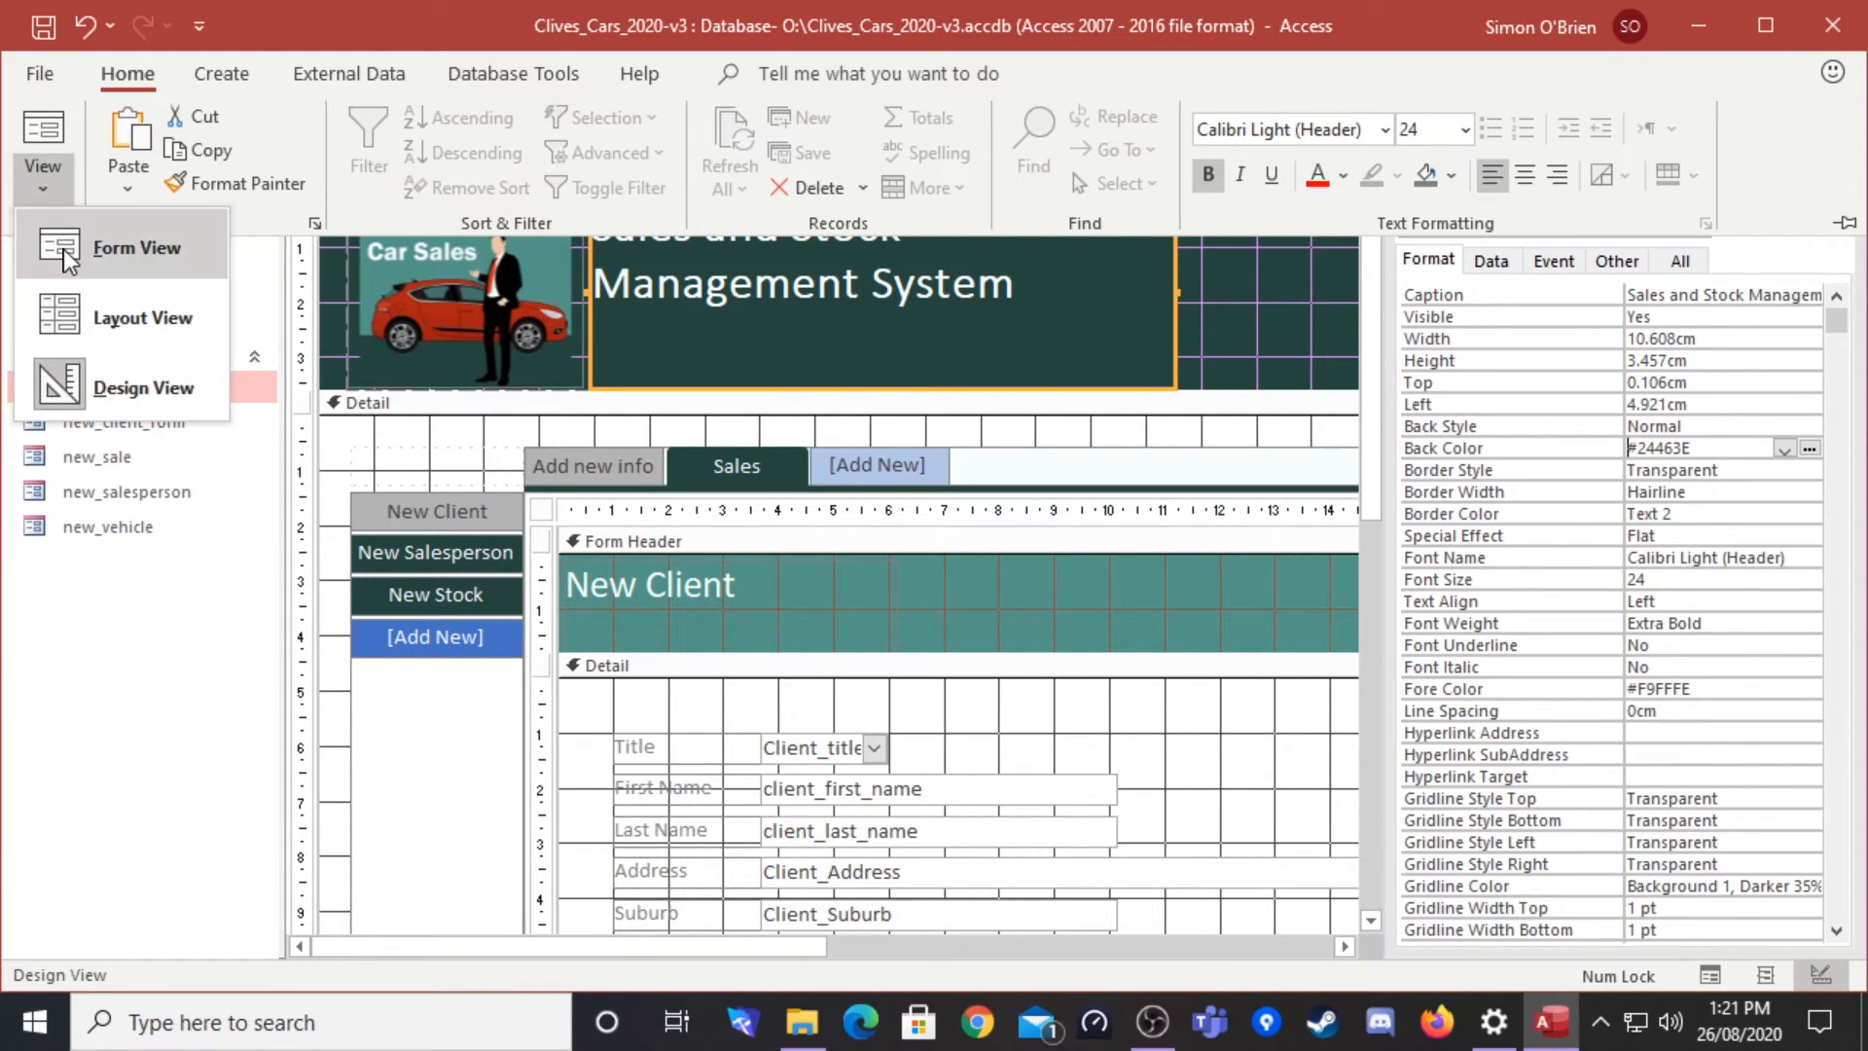
pyautogui.click(68, 249)
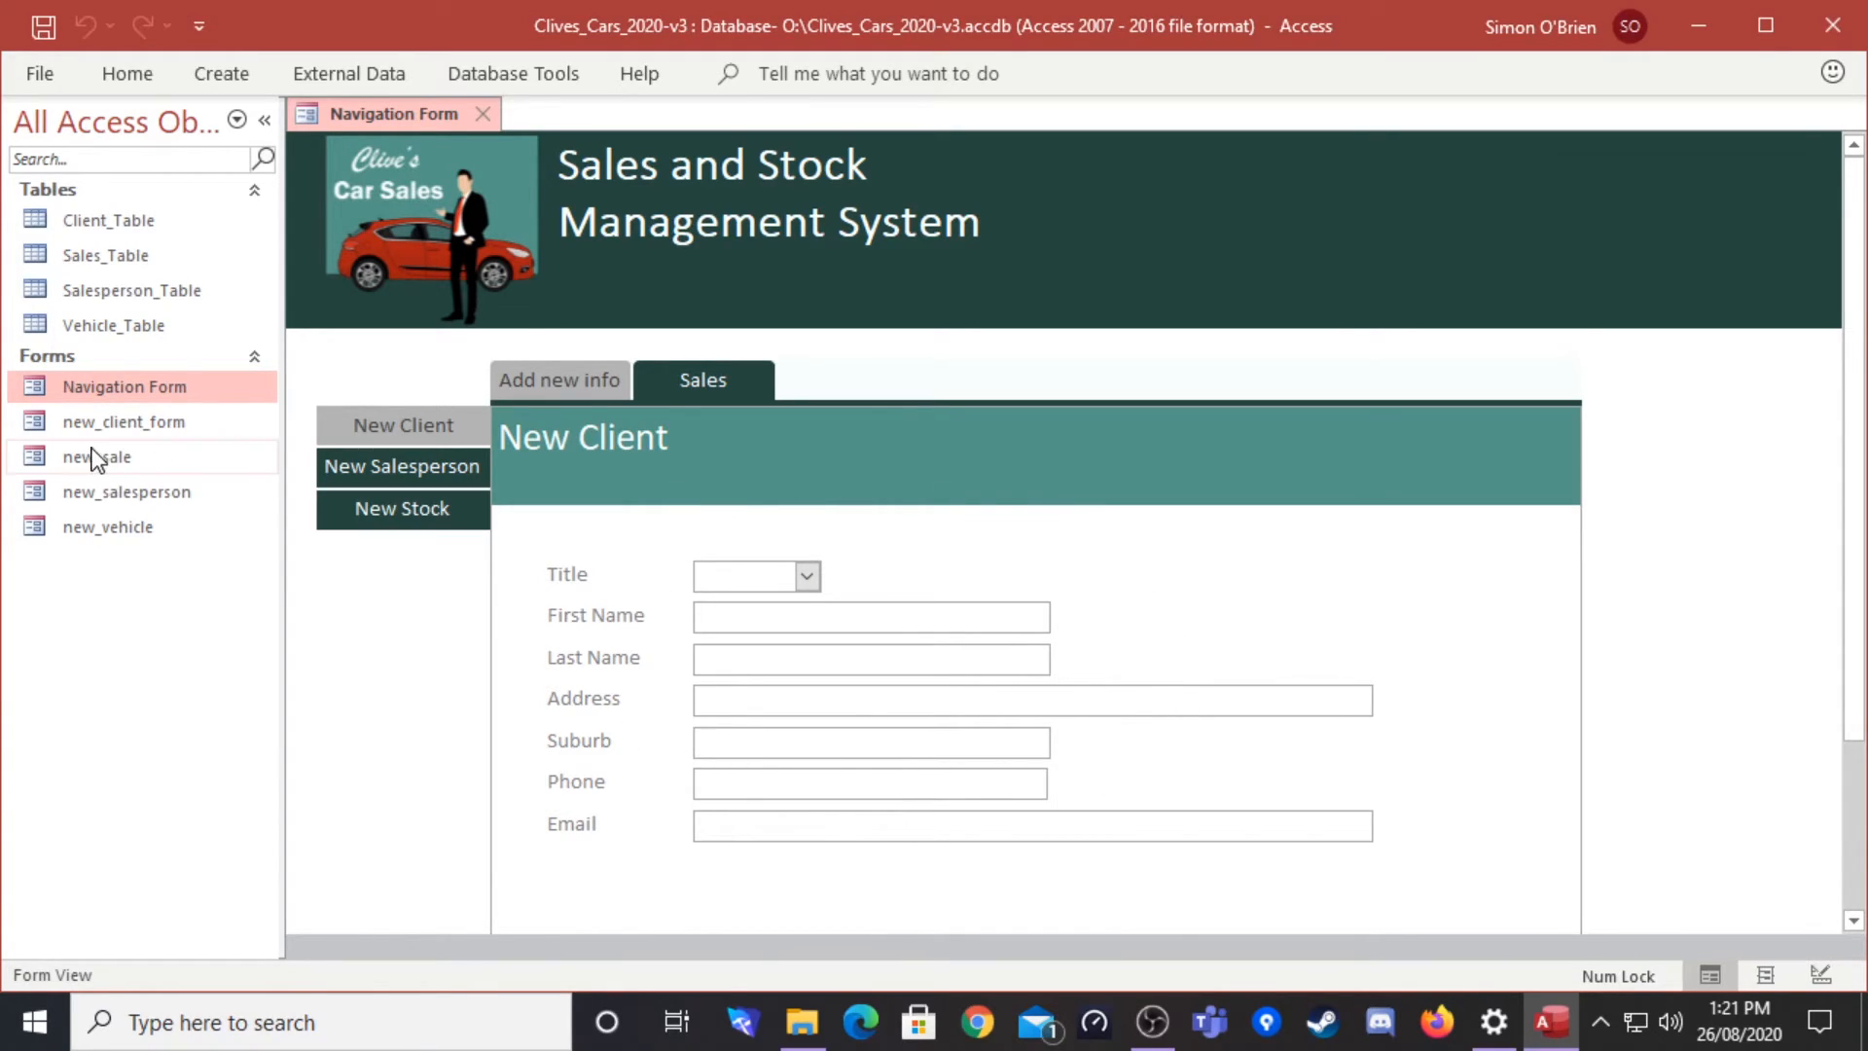
# Step: Close the navigation form with its design changes saved, and view the standalone new_sale form
pyautogui.click(485, 118)
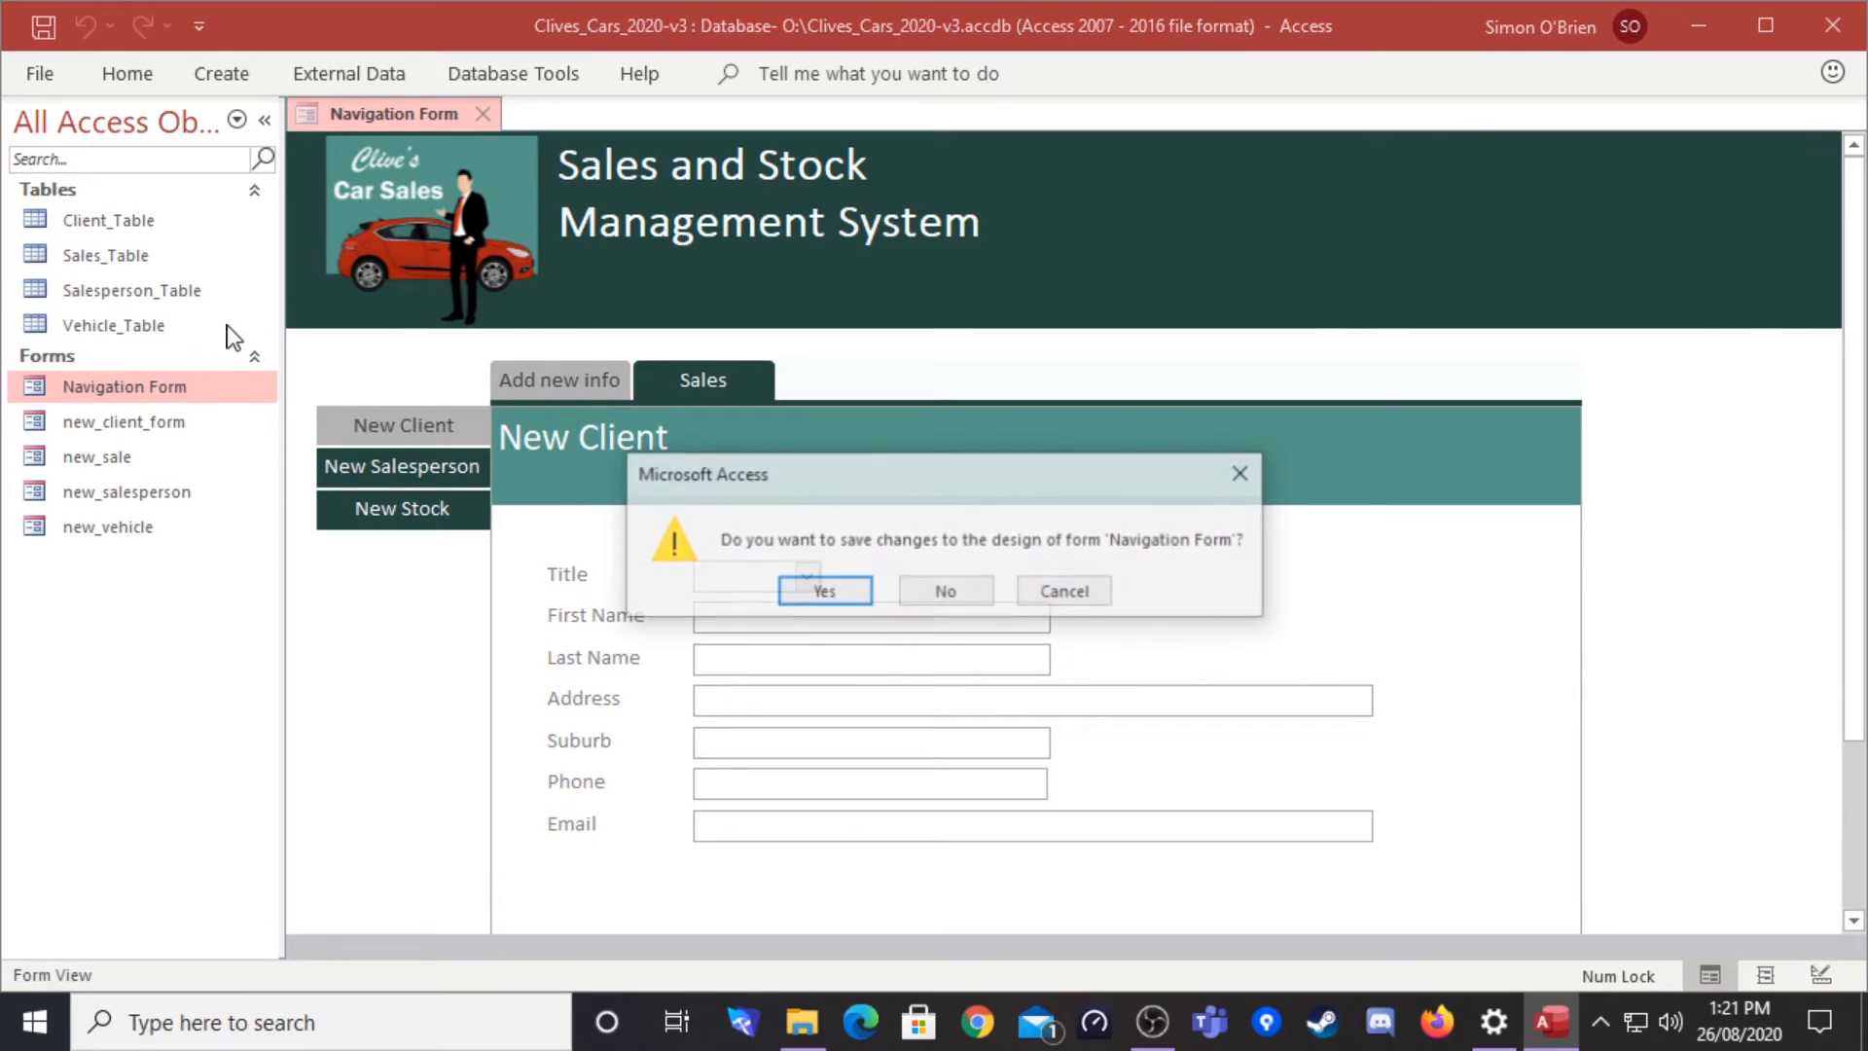
pyautogui.click(808, 593)
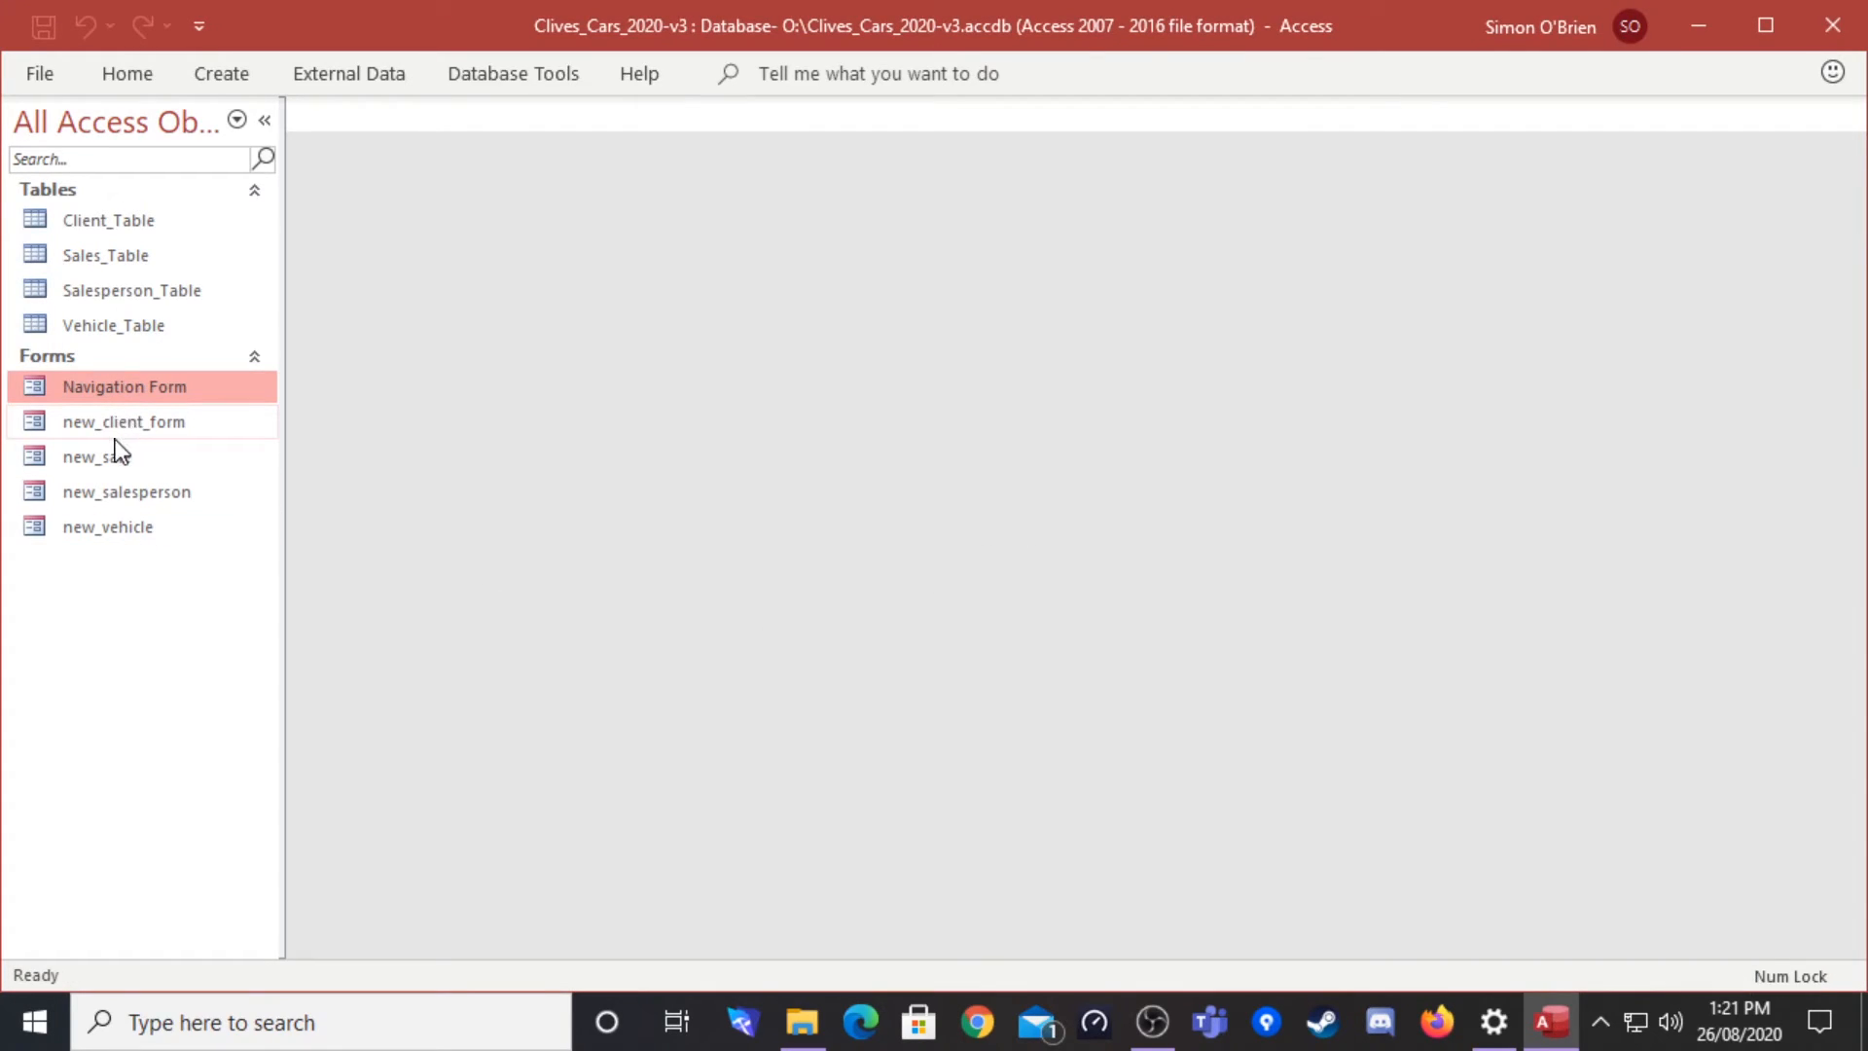
pyautogui.doubleClick(113, 461)
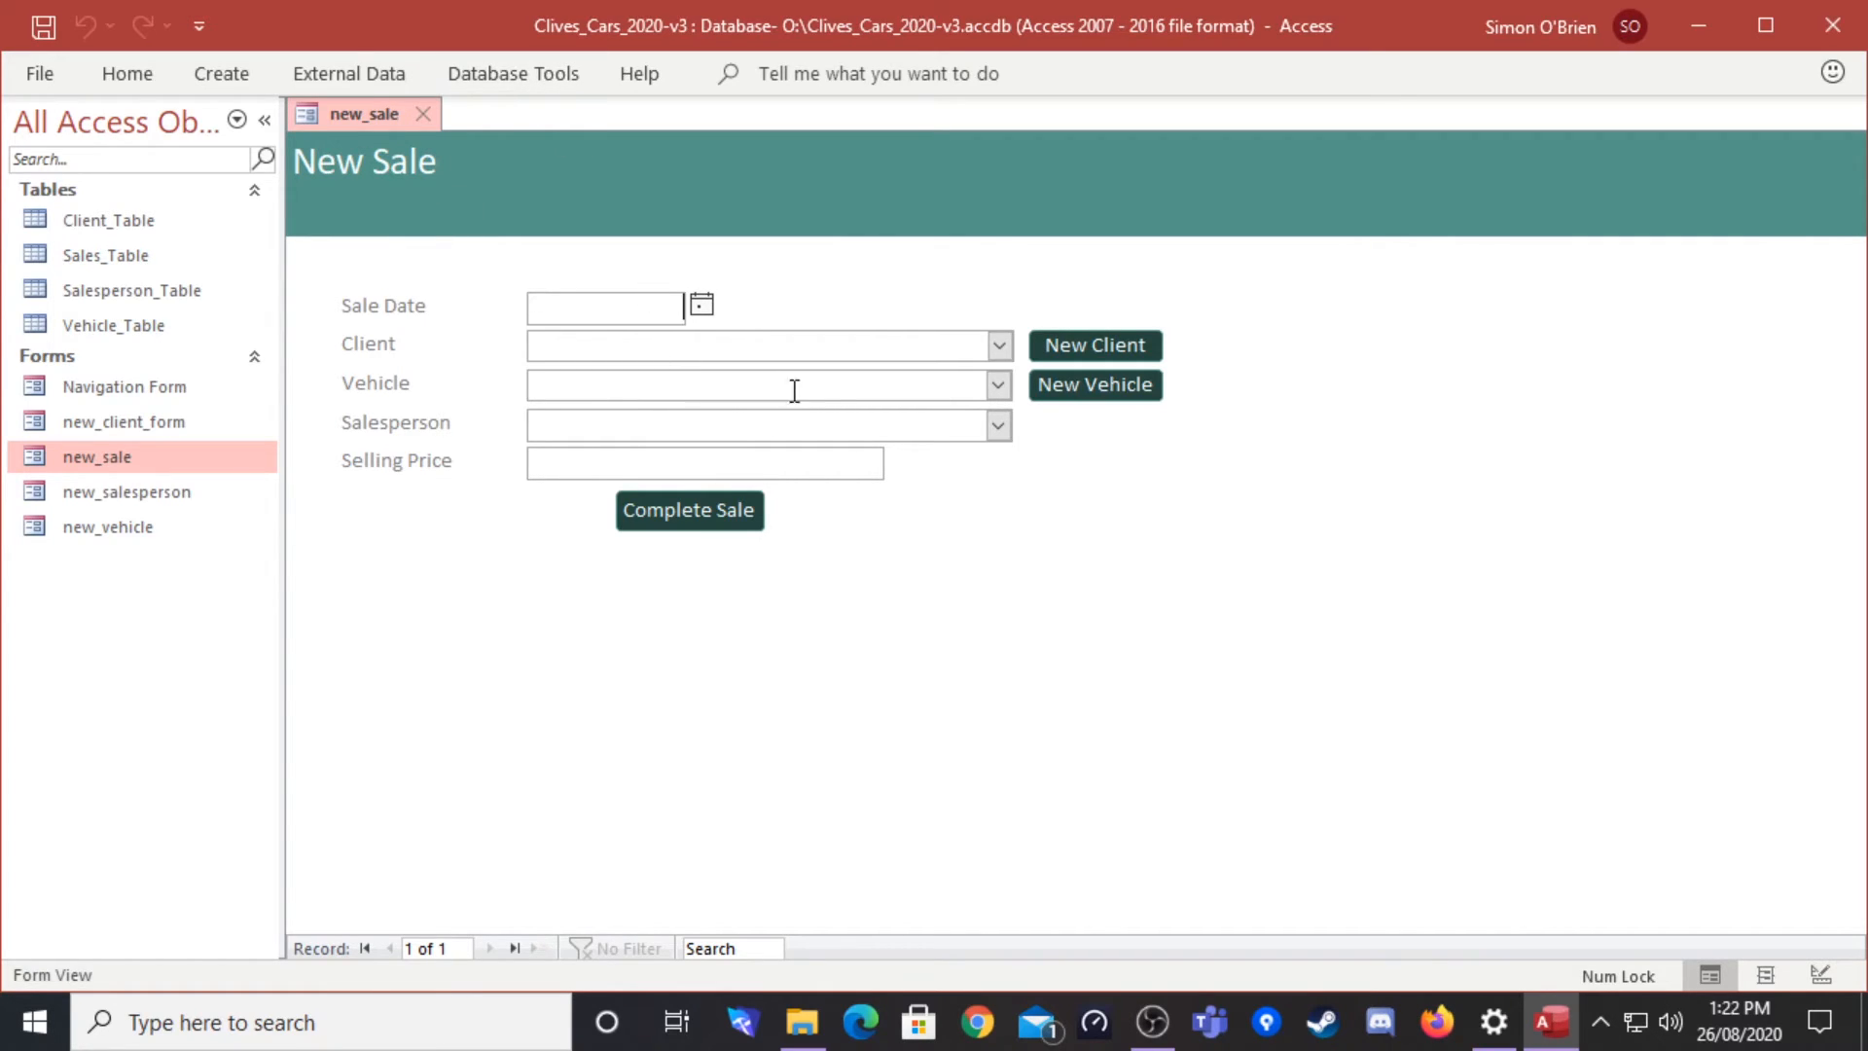
pyautogui.click(432, 115)
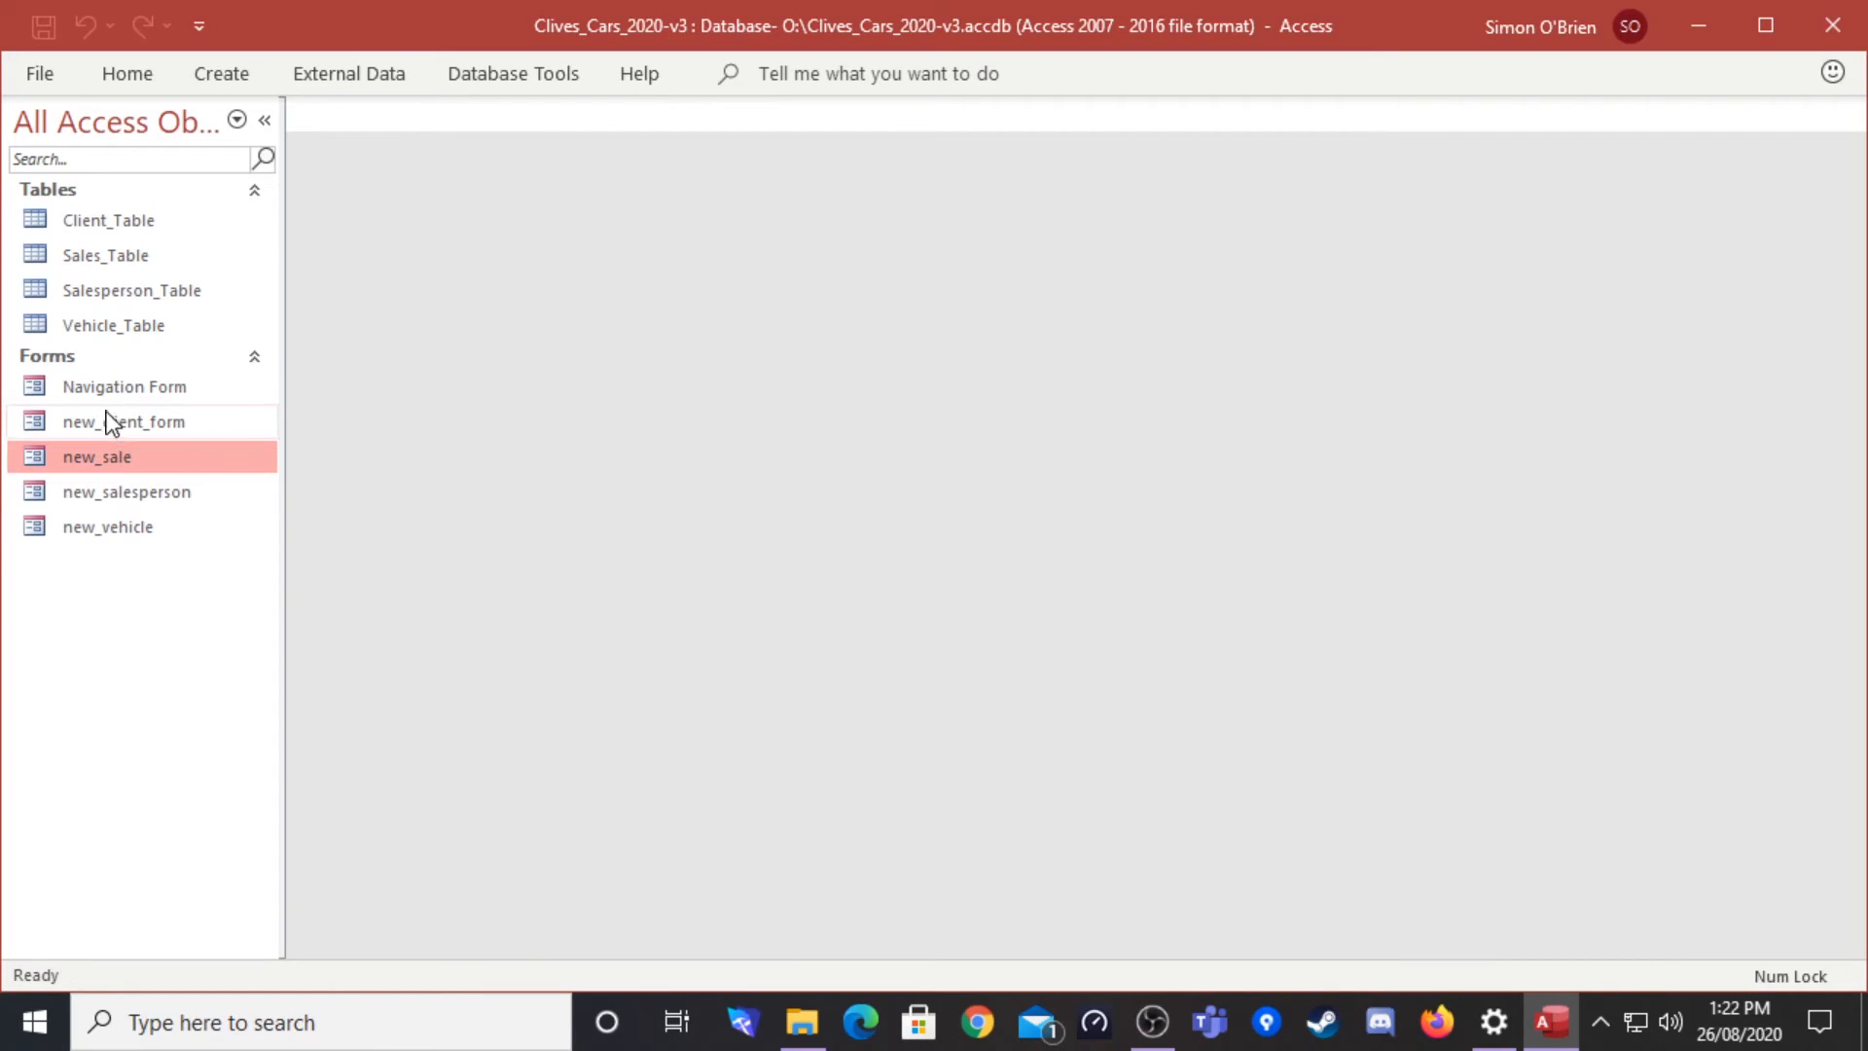
# Step: Reopen the navigation form and display the New Sale form under its Sales tab
pyautogui.click(118, 389)
pyautogui.doubleClick(119, 389)
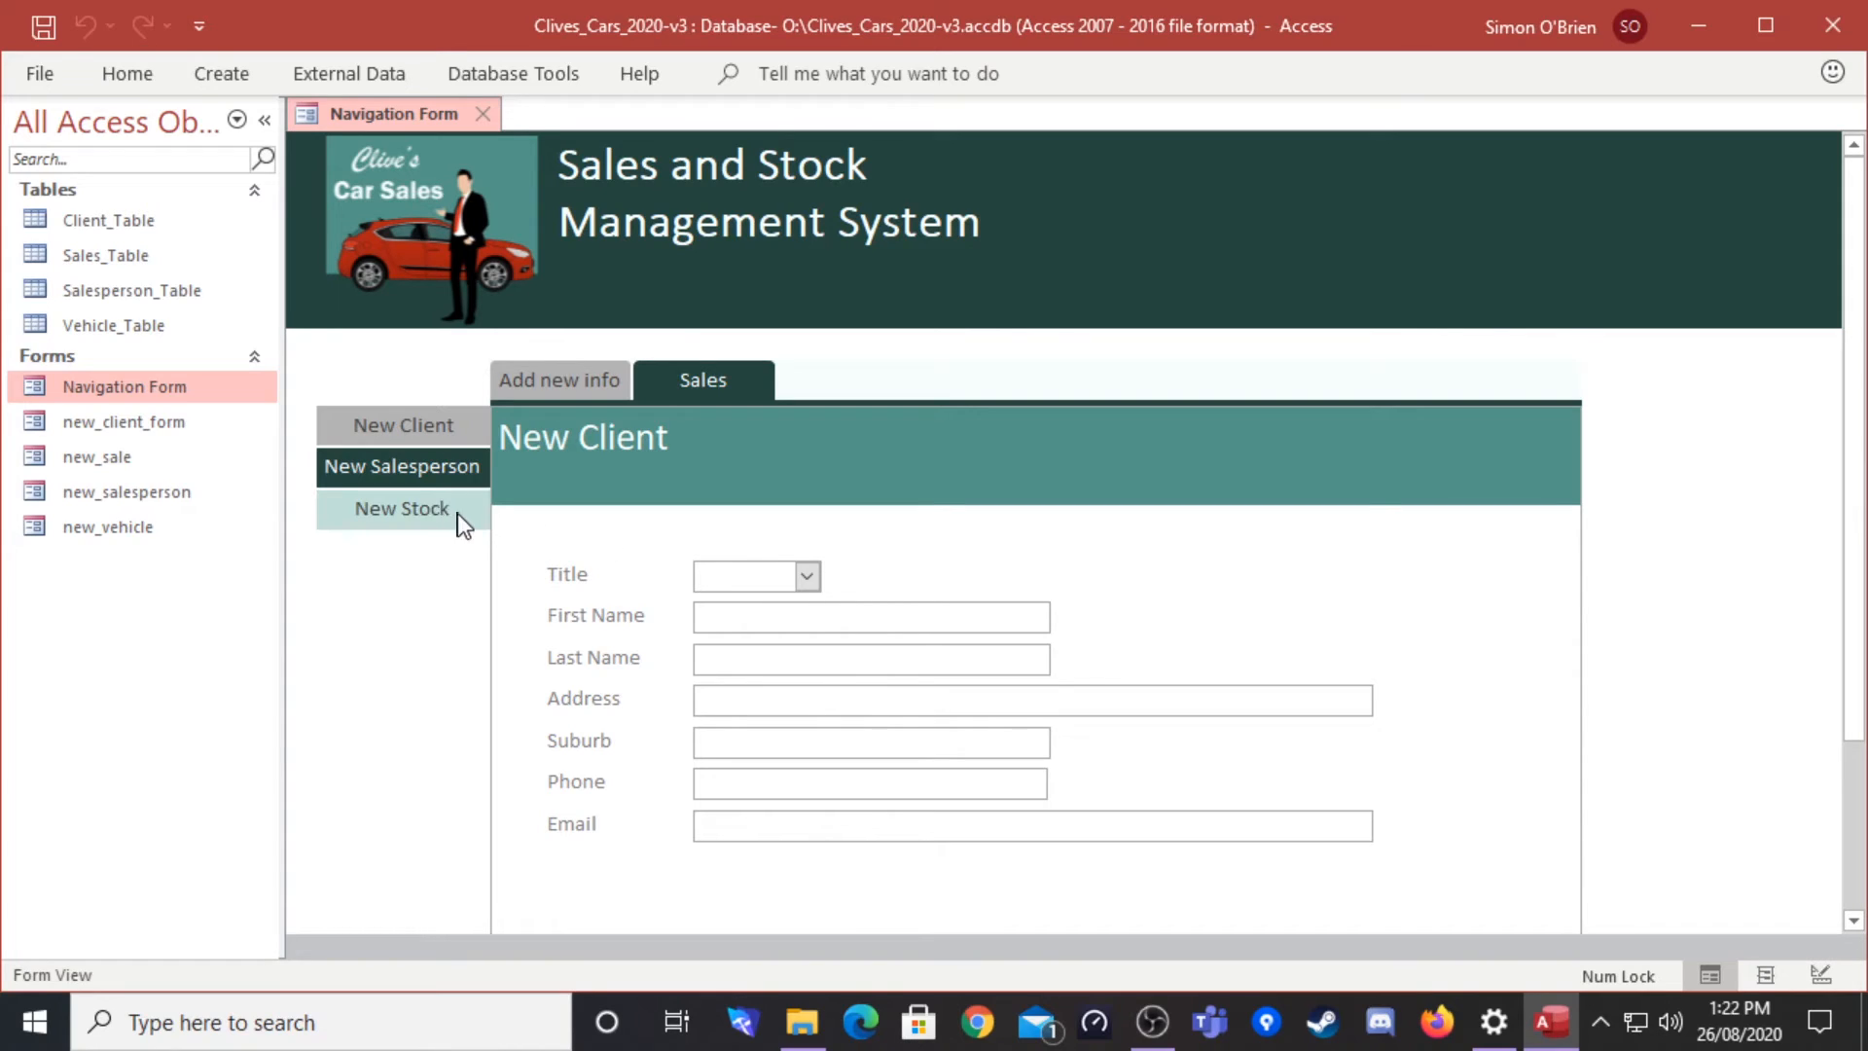
pyautogui.click(728, 388)
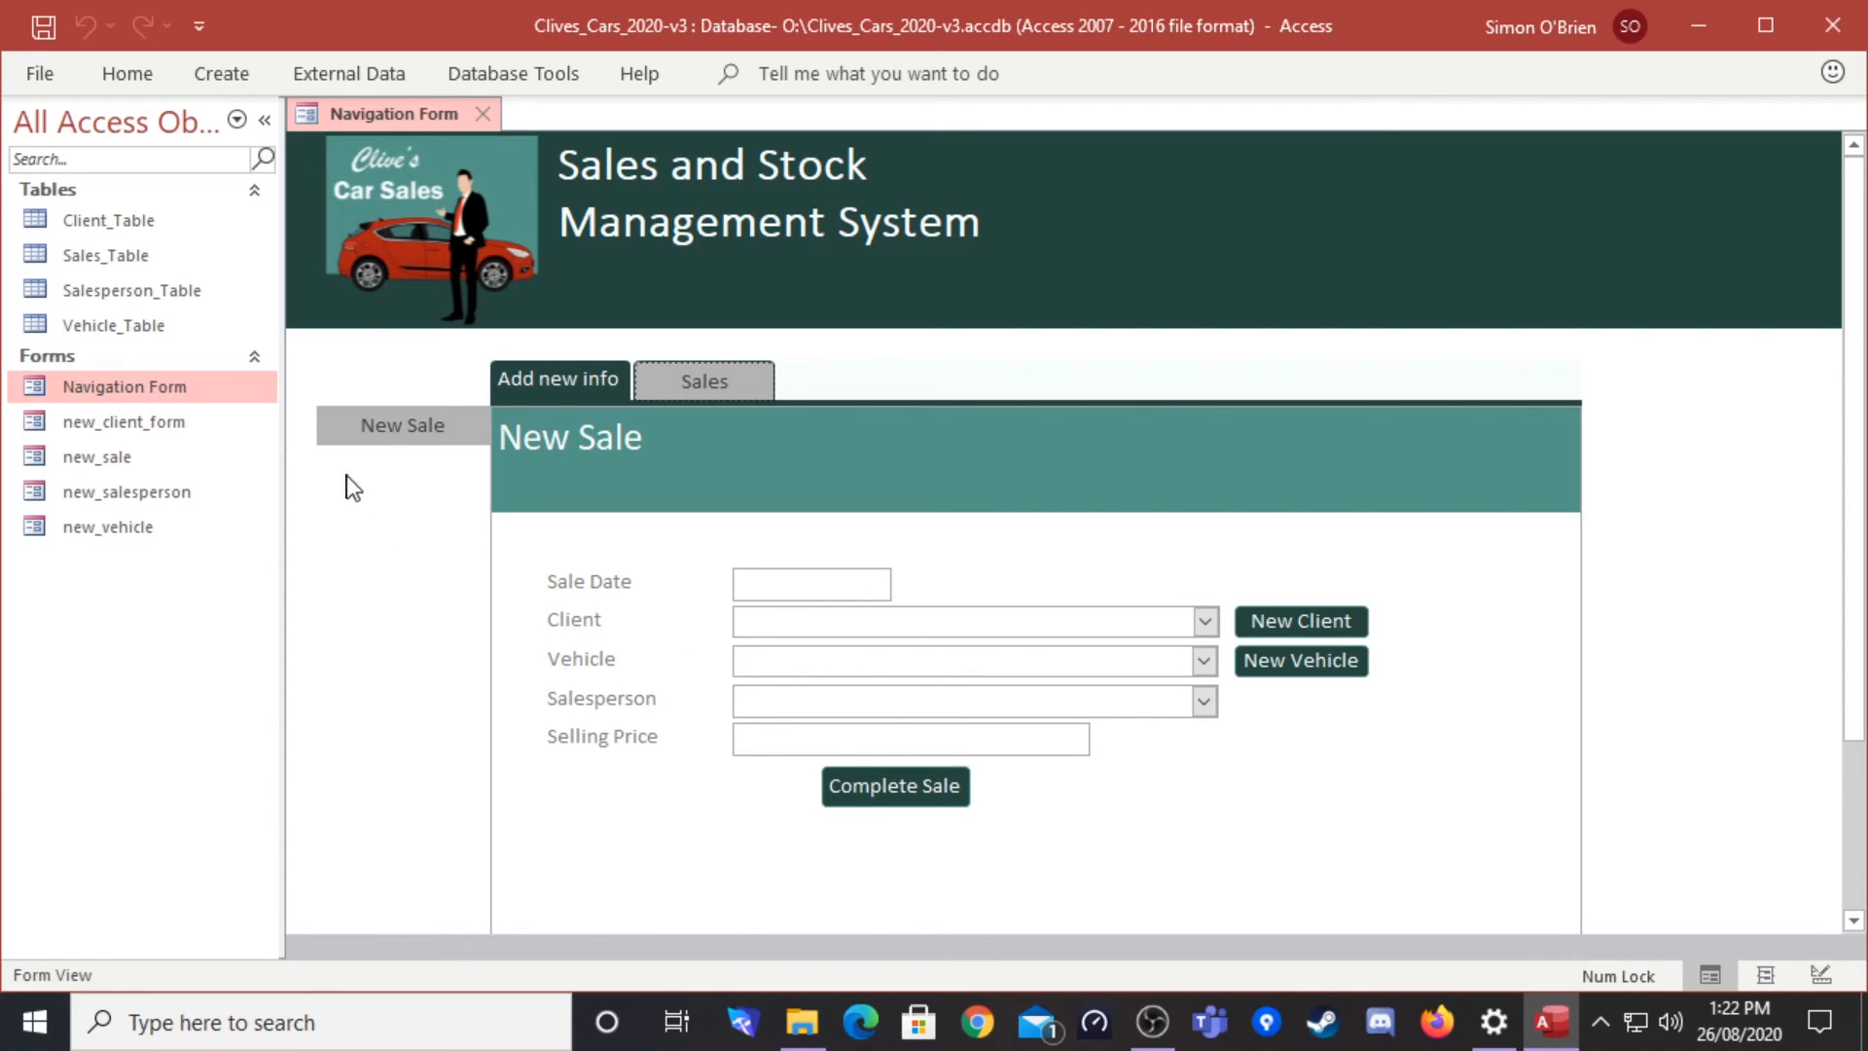
# Step: Check the Sold? column of Vehicle_Table, and close the table
pyautogui.click(147, 331)
pyautogui.doubleClick(148, 330)
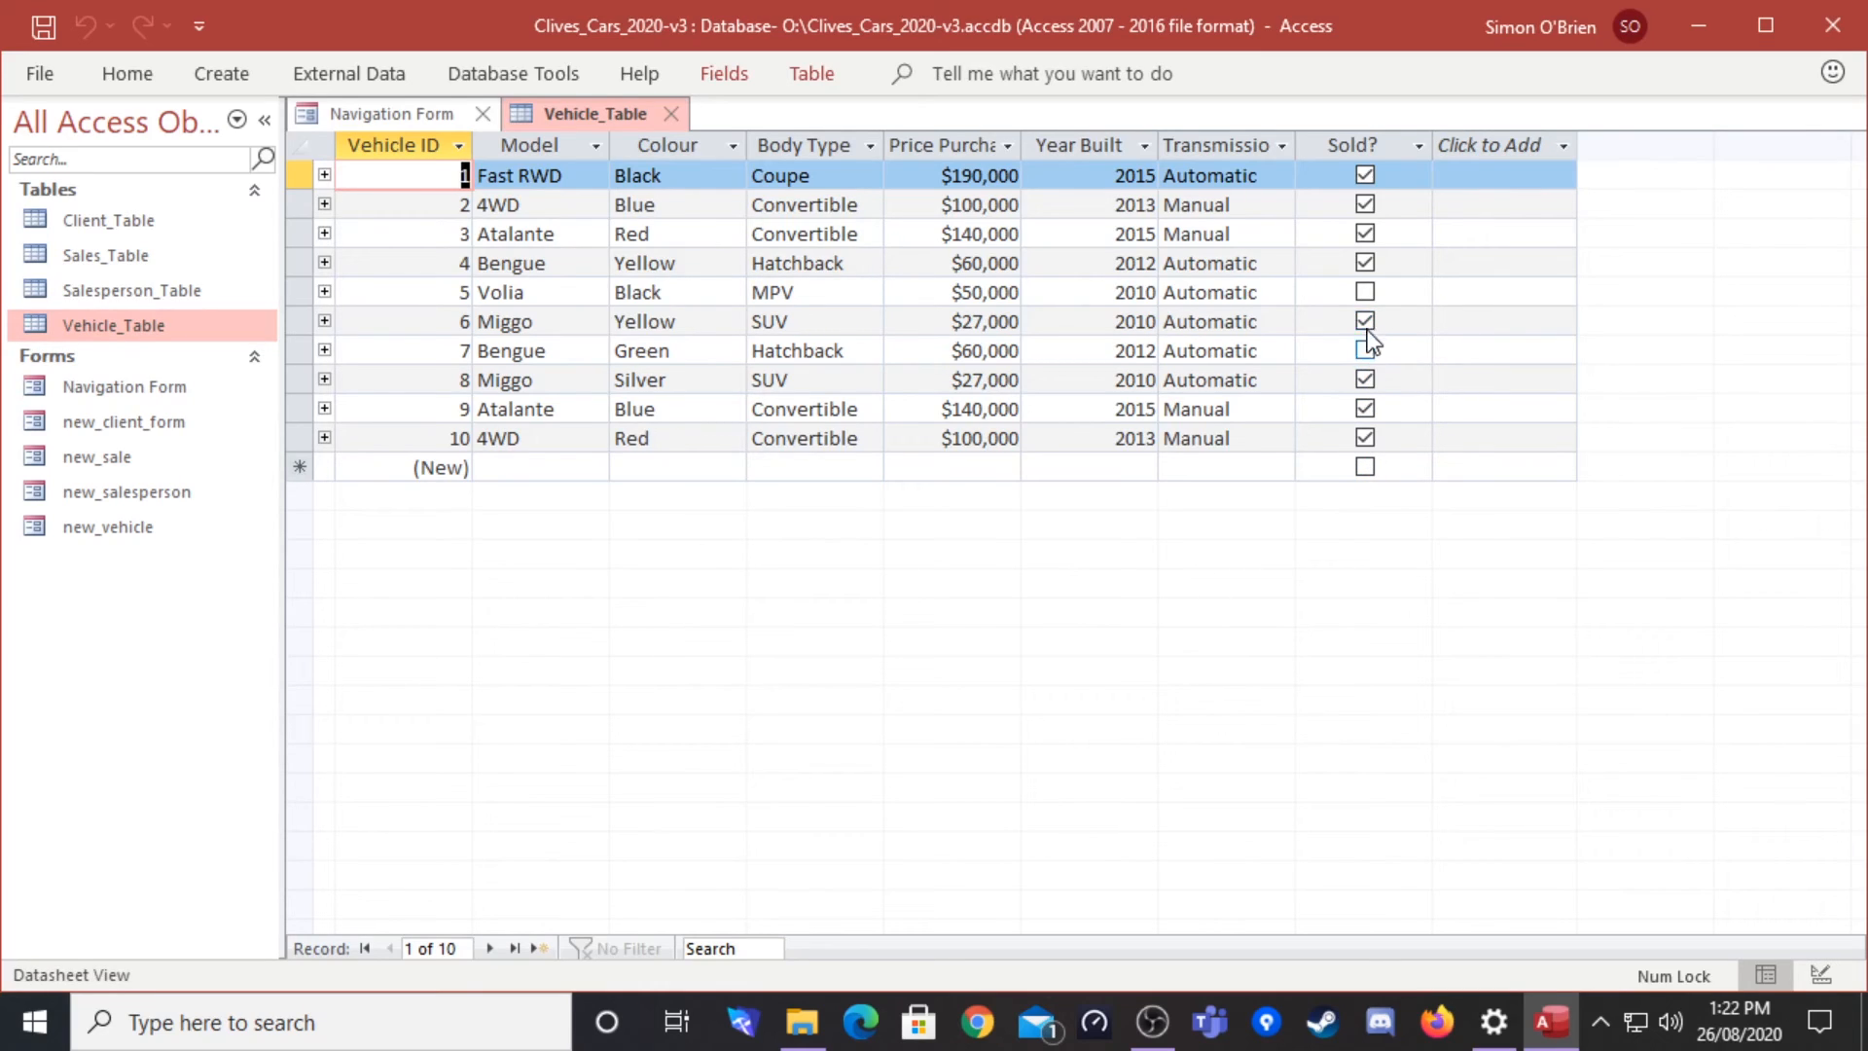
pyautogui.click(670, 115)
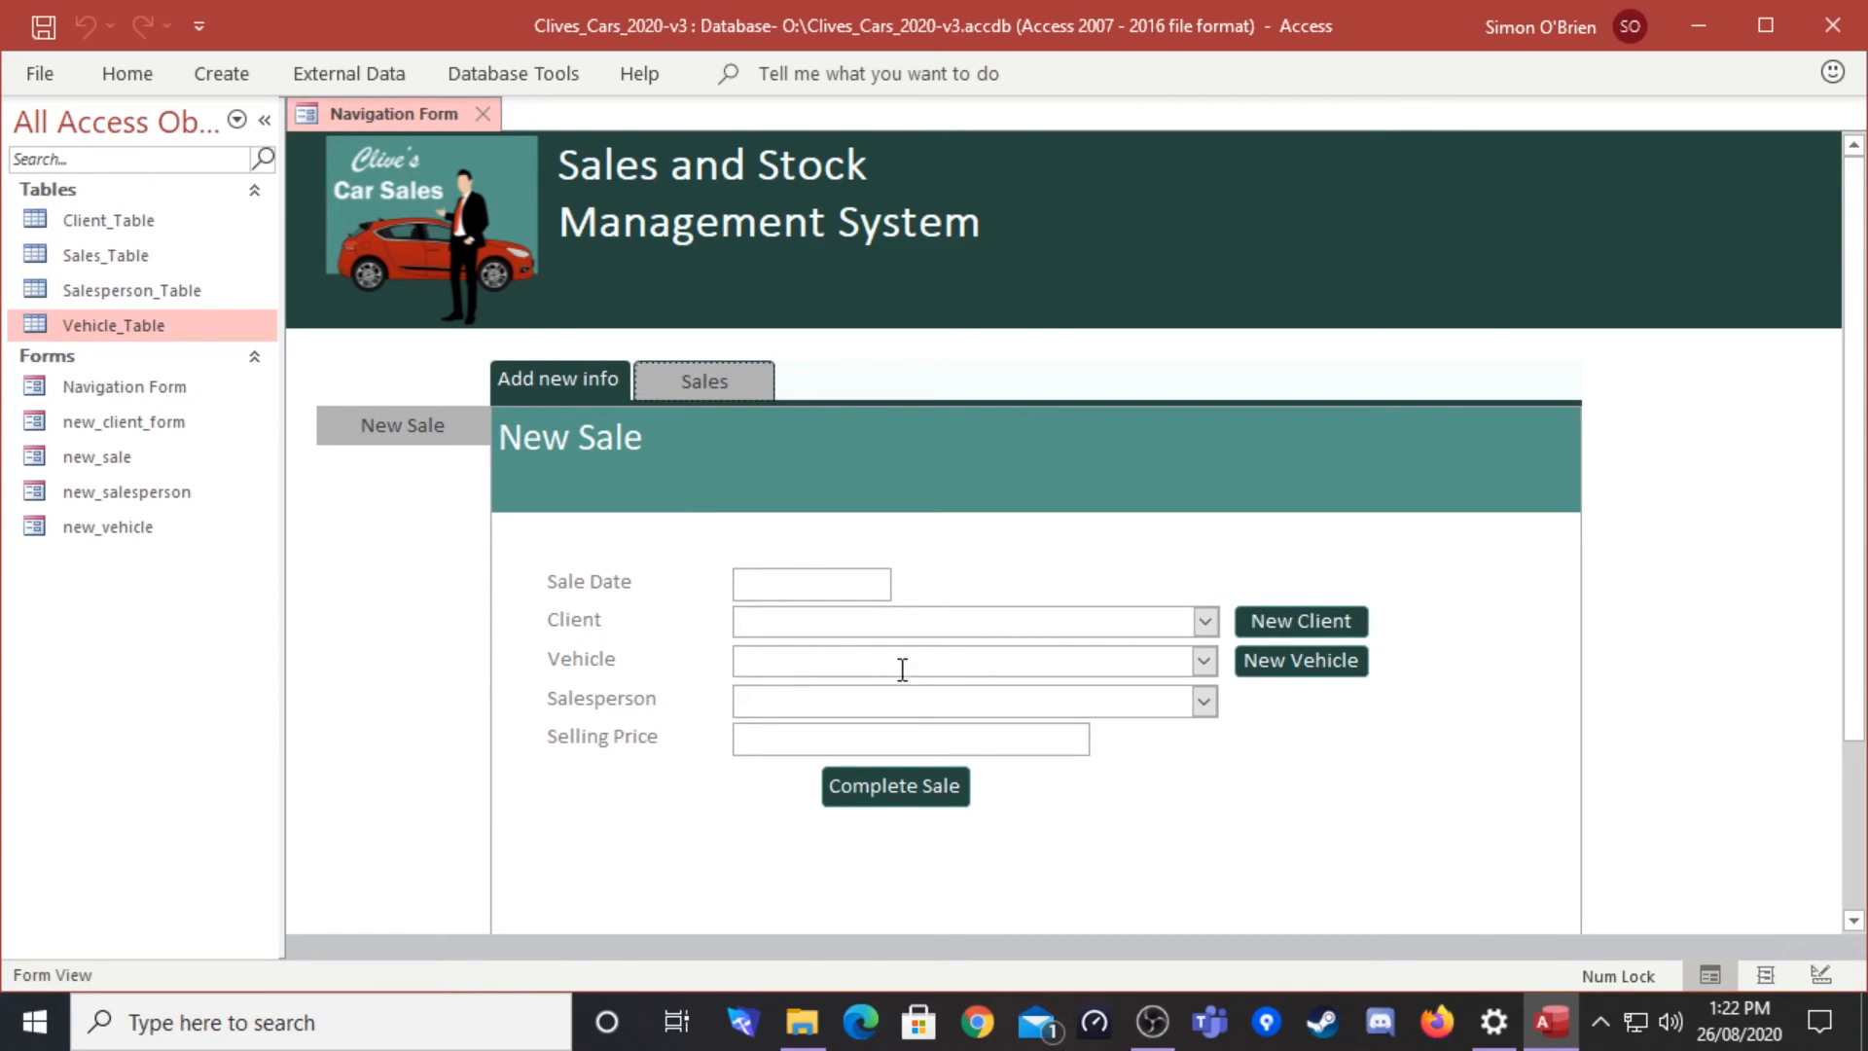
# Step: Select the vehicle 2010 - Volia MPV - Black - Automatic and the second listed client for the new sale, and hide the database object list
pyautogui.click(1205, 663)
pyautogui.click(1008, 700)
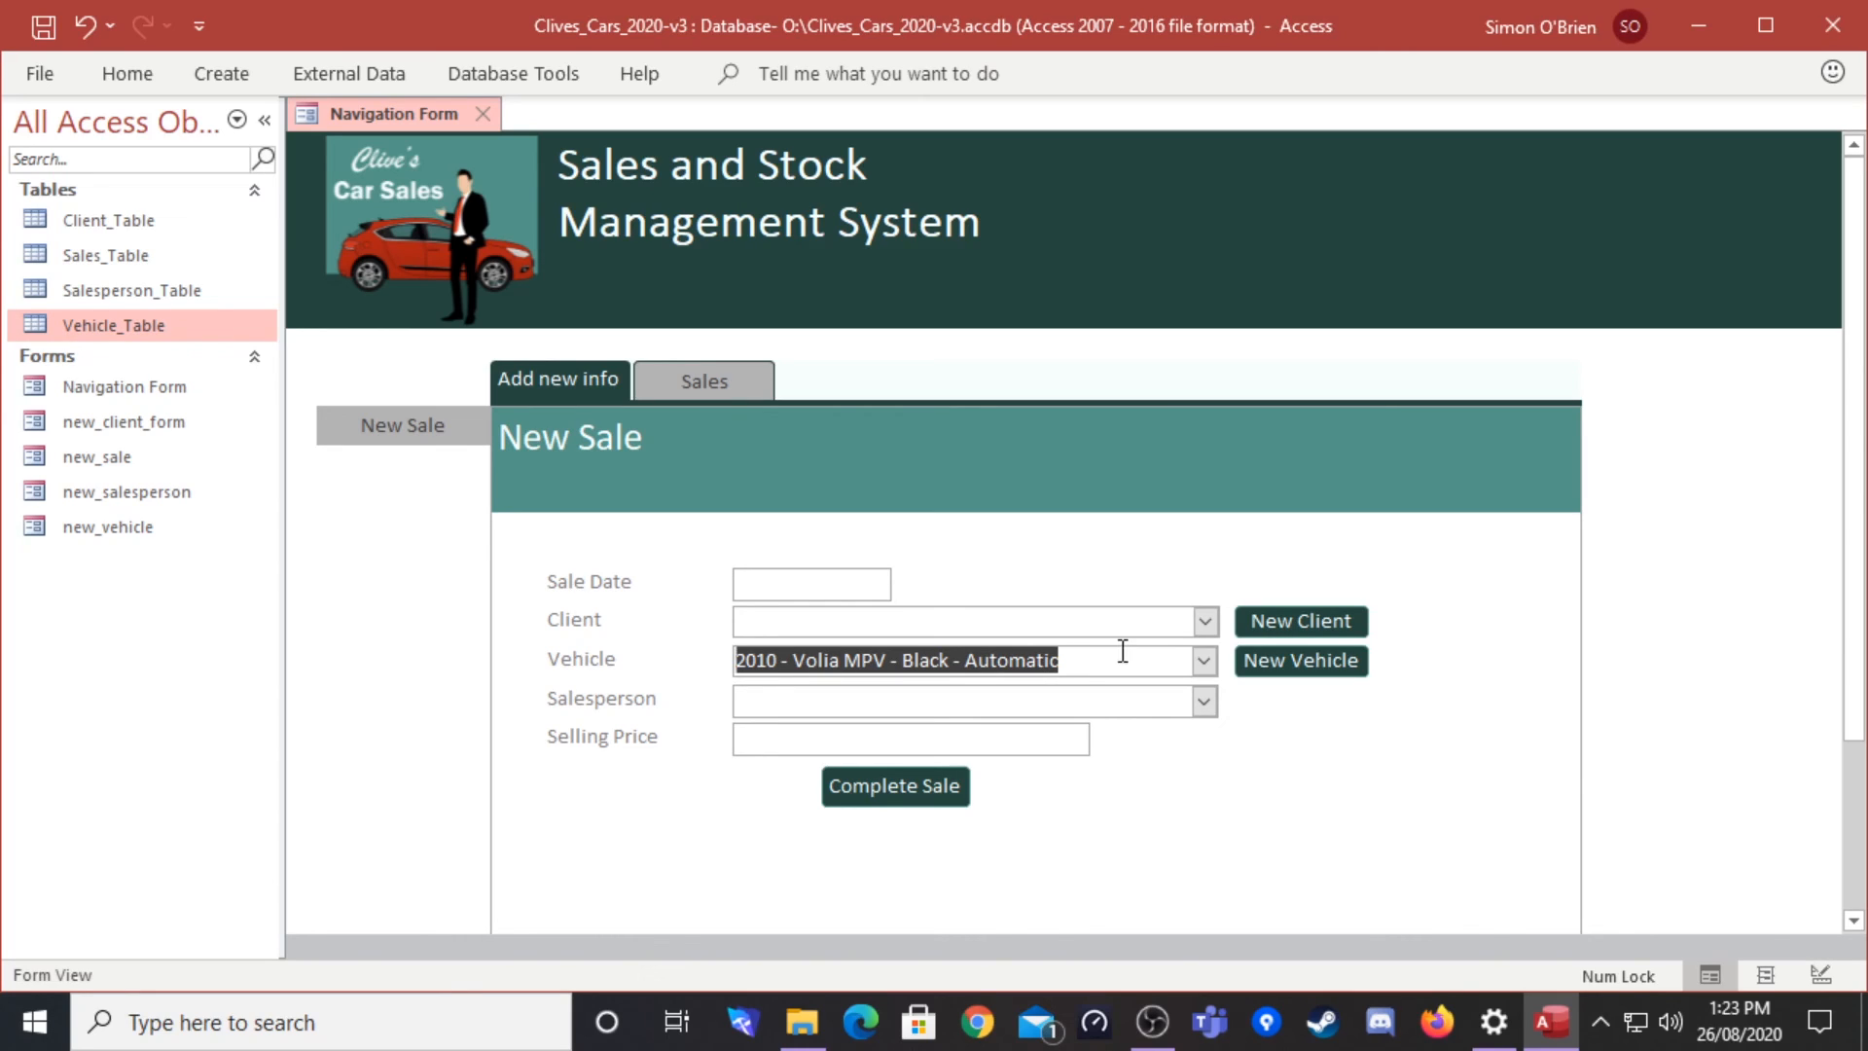
pyautogui.click(1204, 622)
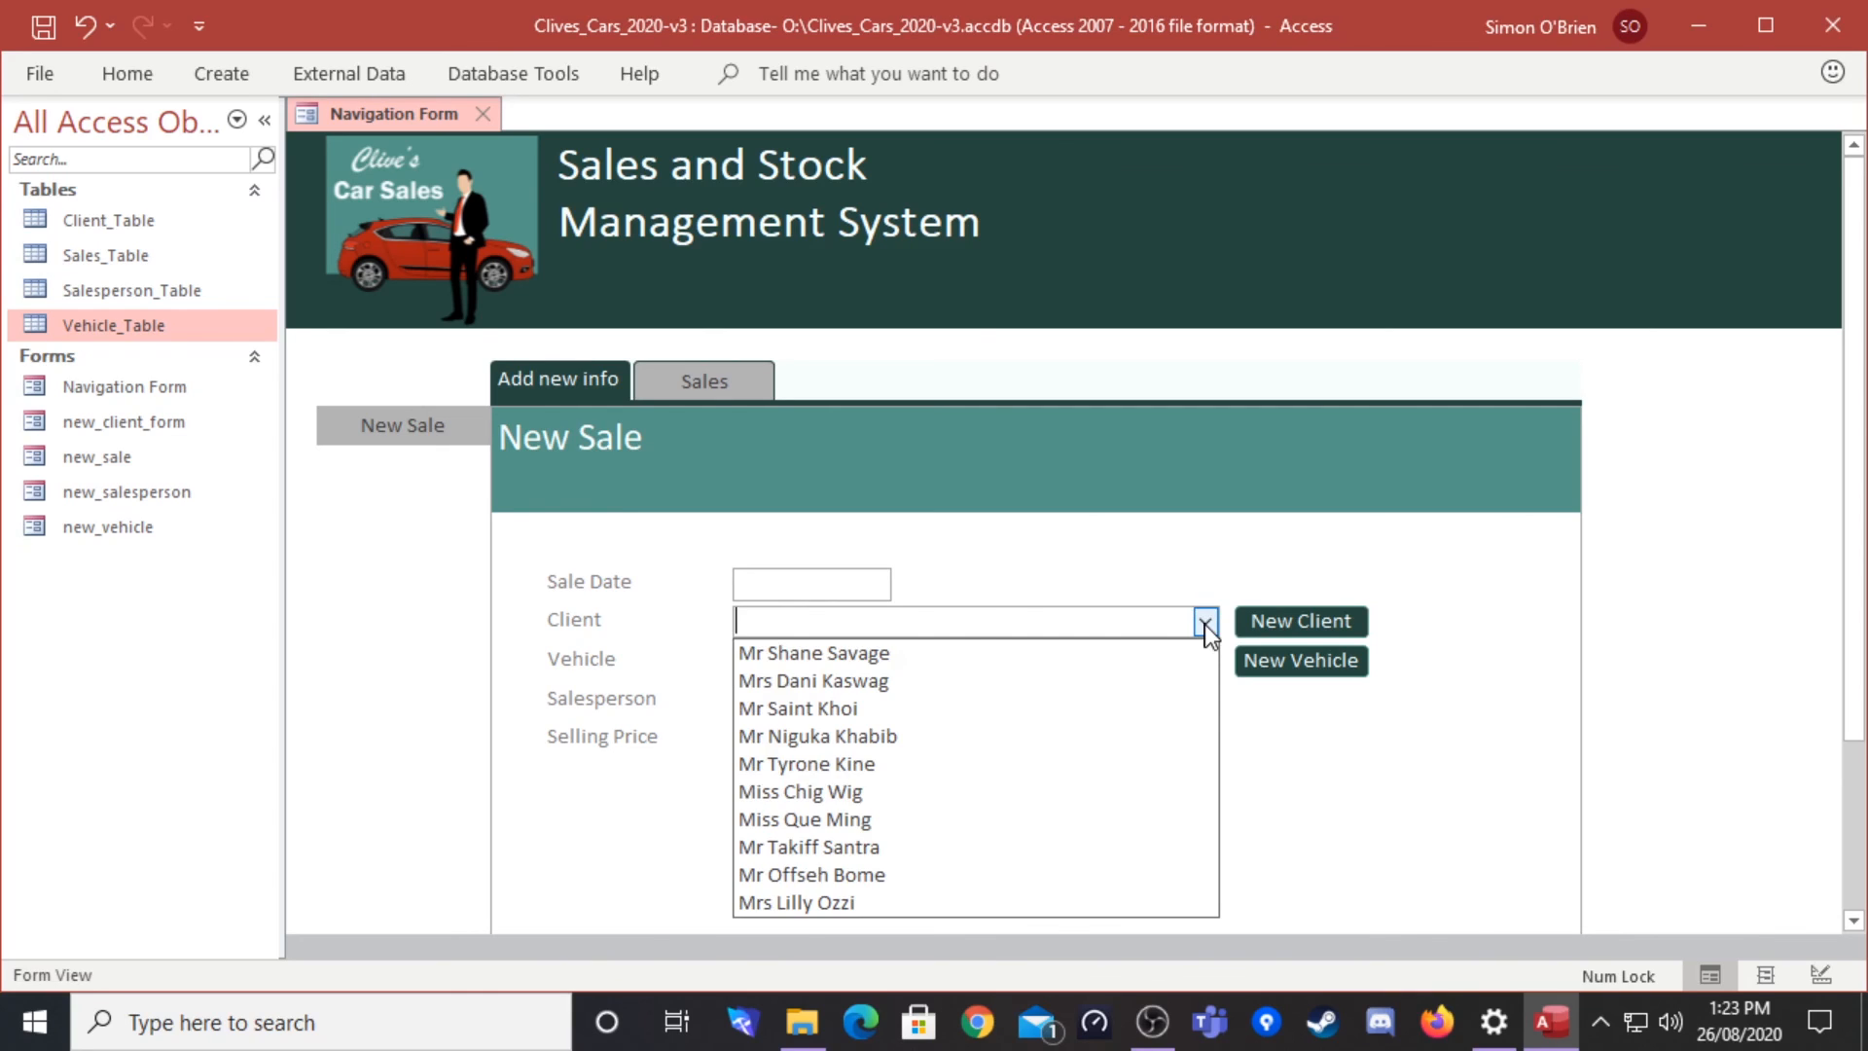
pyautogui.click(808, 686)
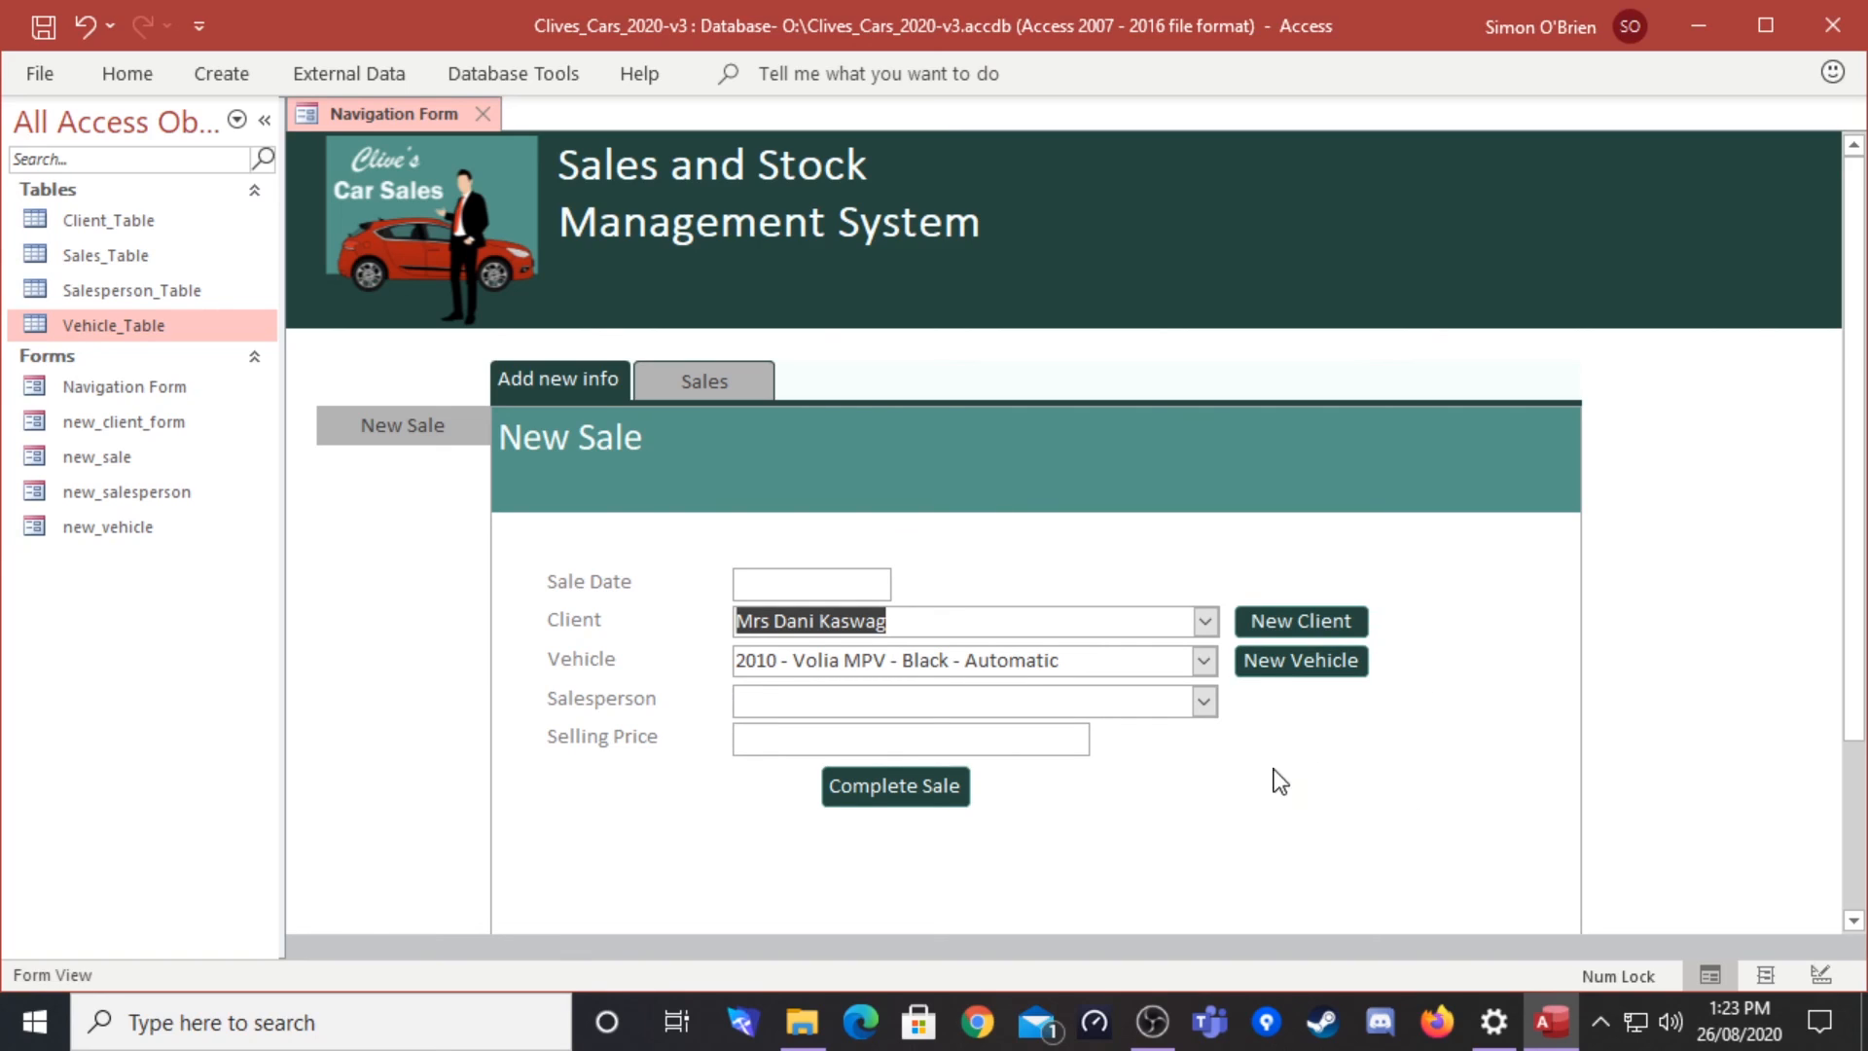
pyautogui.click(265, 120)
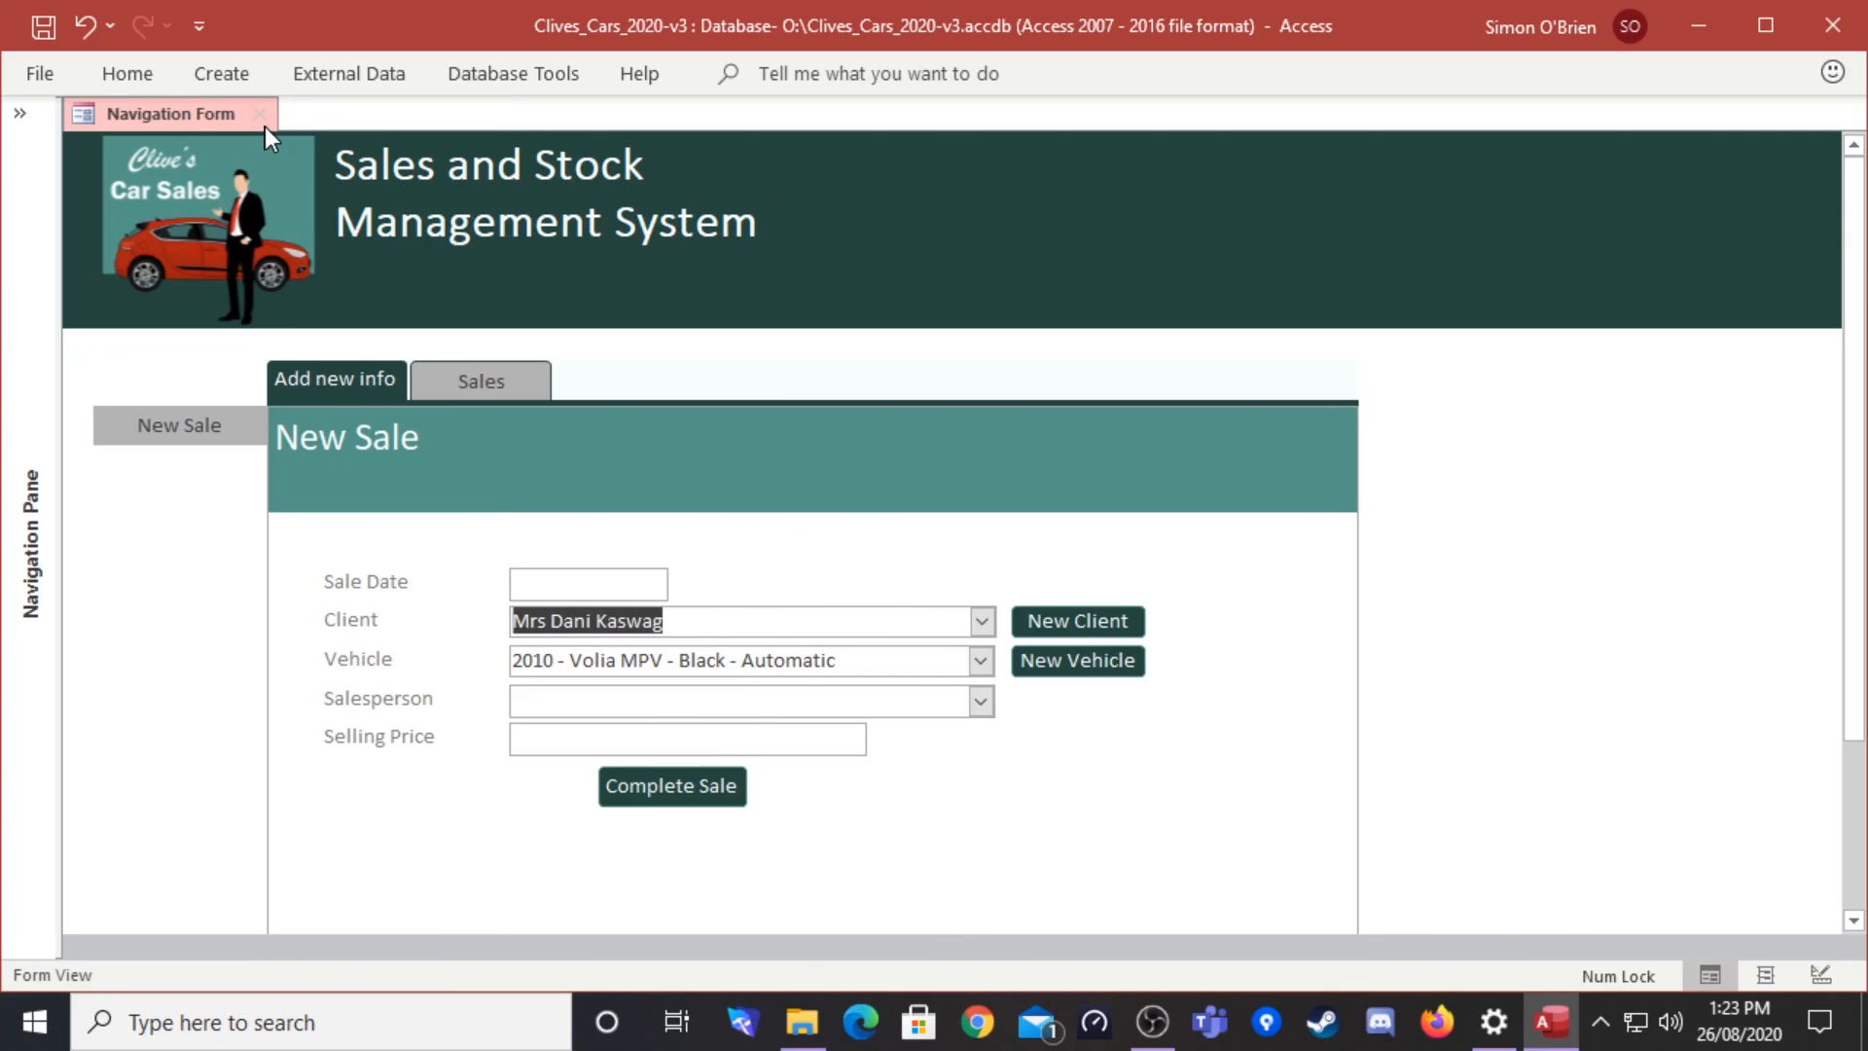